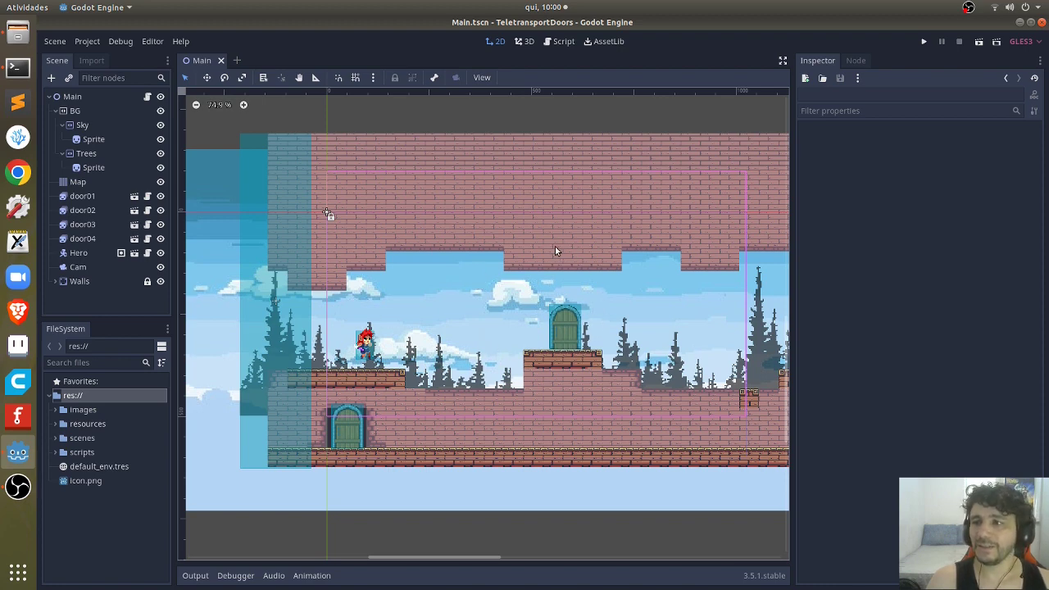
# Step: Run the game and walk the hero left and right, jumping up onto the upper ledge
pyautogui.click(924, 43)
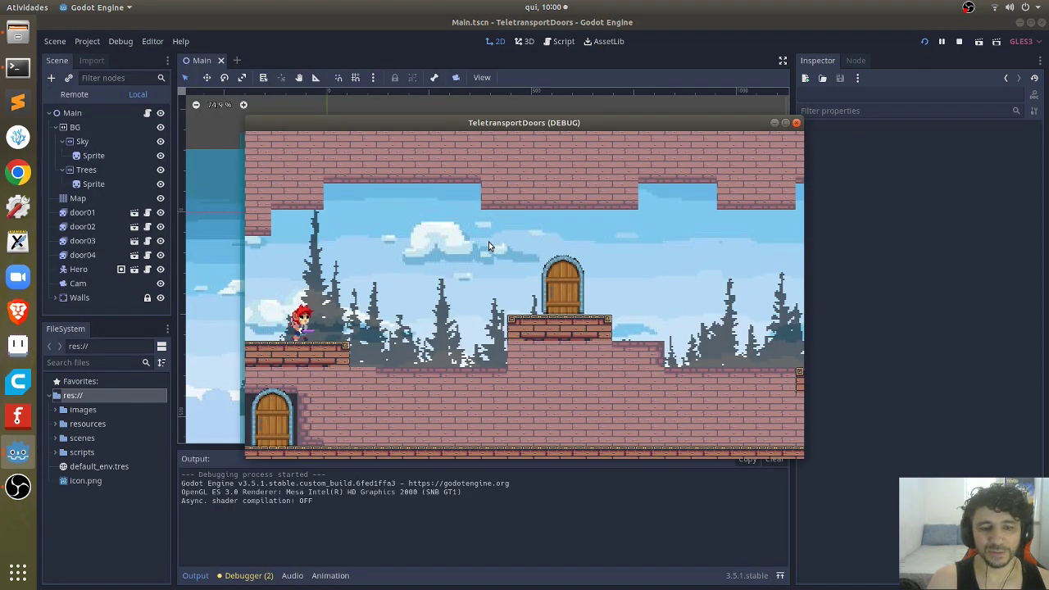
pyautogui.press('Right')
pyautogui.press('Left')
pyautogui.press('Up')
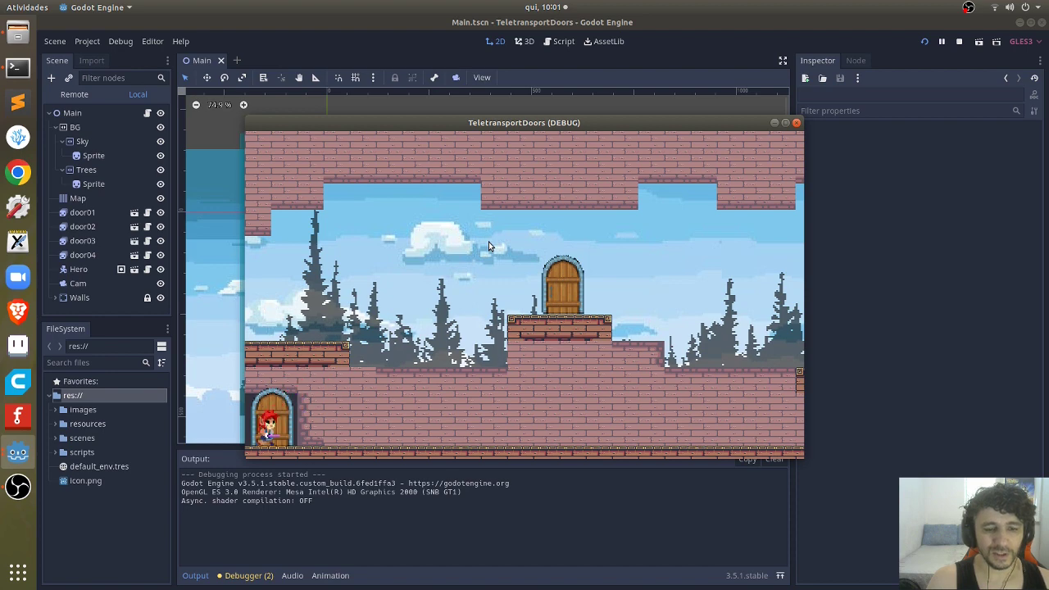
pyautogui.press('Right')
pyautogui.press('Up')
pyautogui.press('Right')
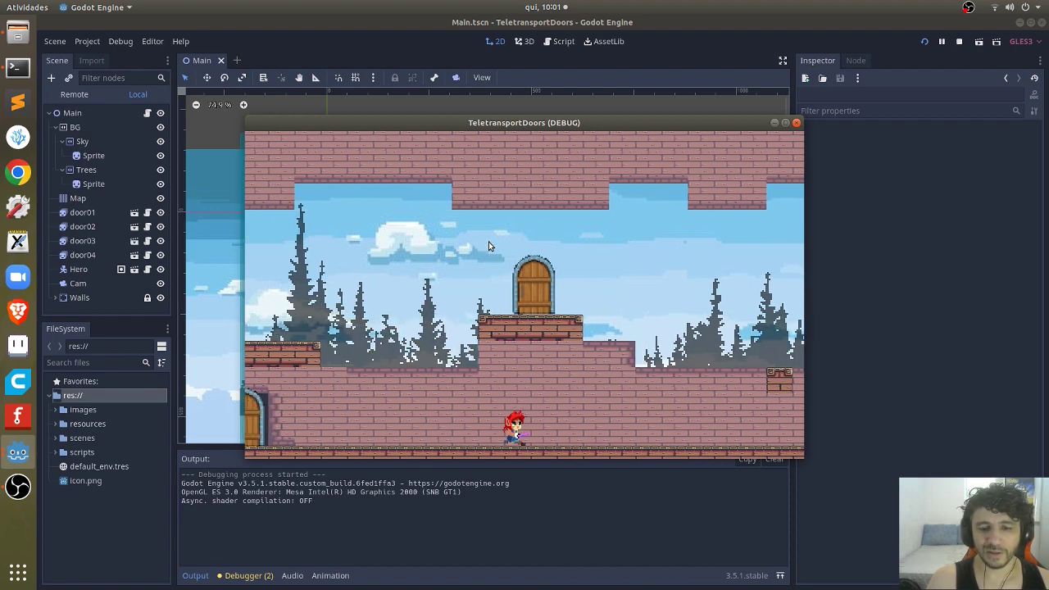
pyautogui.press('Right')
pyautogui.press('Up')
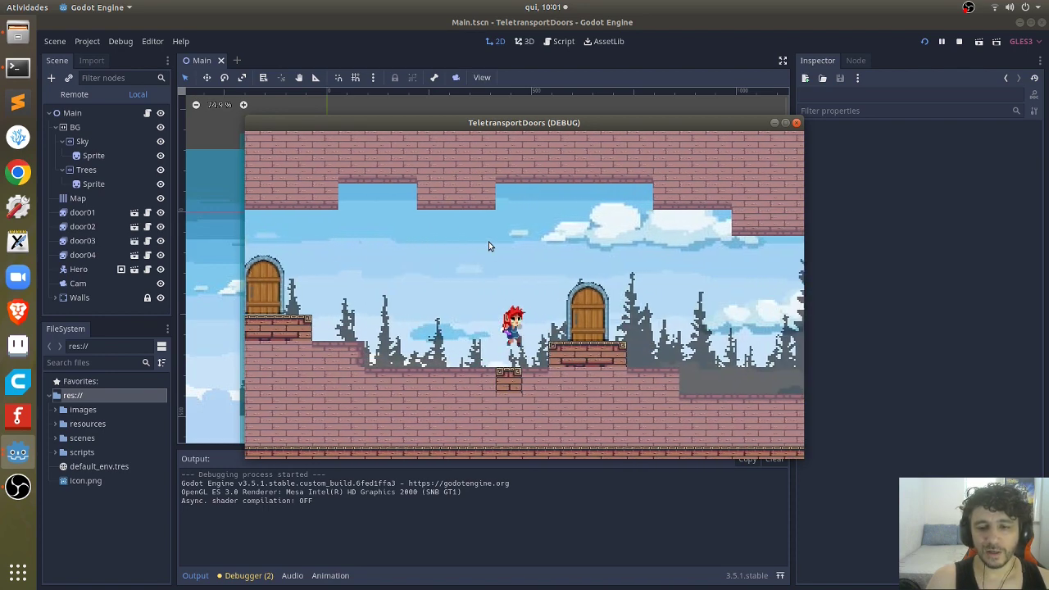
pyautogui.press('Left')
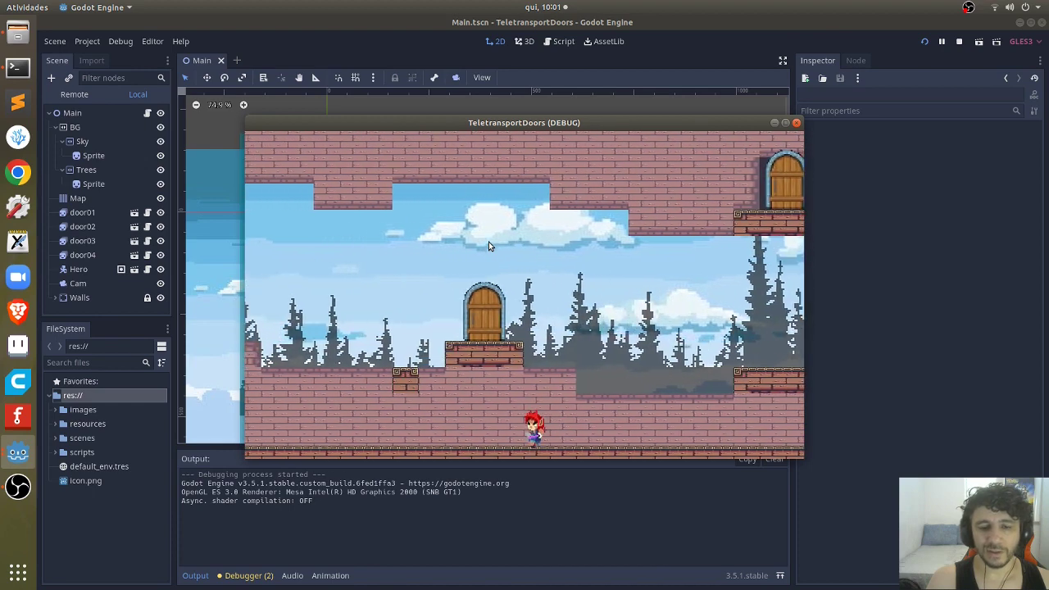
pyautogui.press('Up')
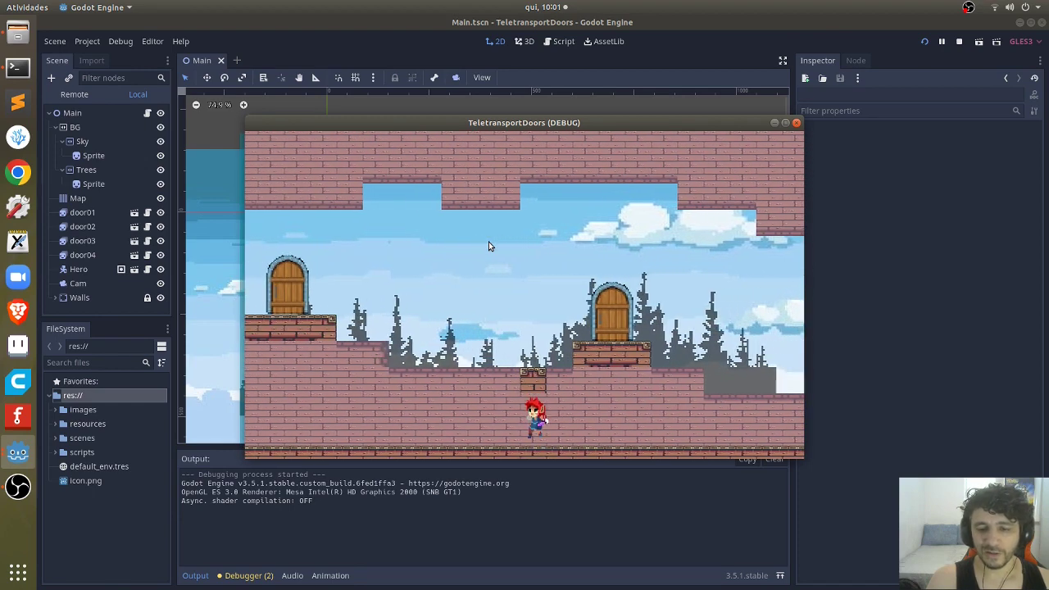
# Step: Repeatedly jump the hero onto the small brick block, then onto the left brick ledge
pyautogui.press('Left')
pyautogui.press('Up')
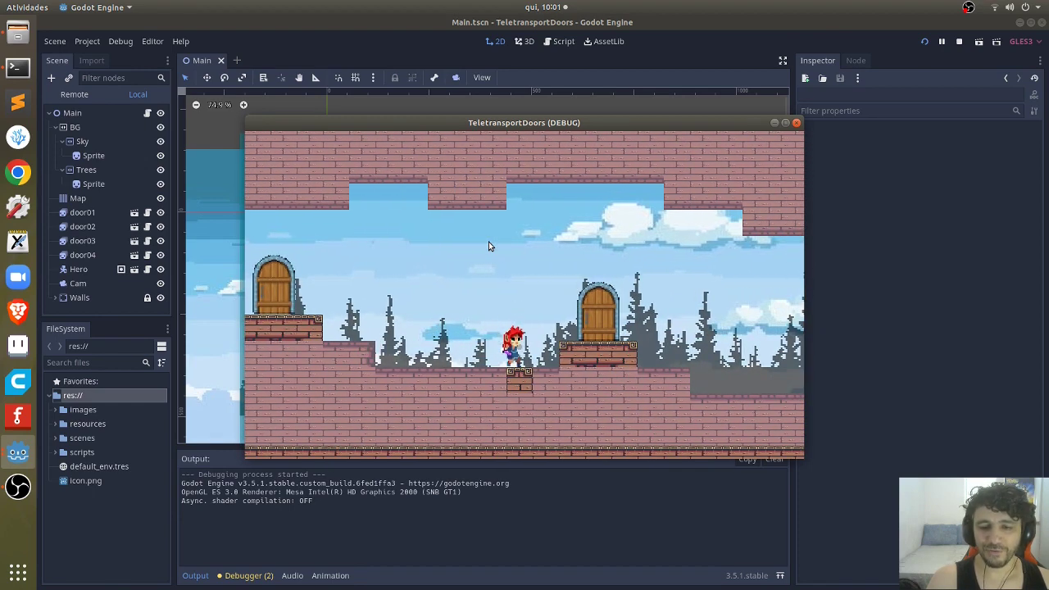
pyautogui.press('Left')
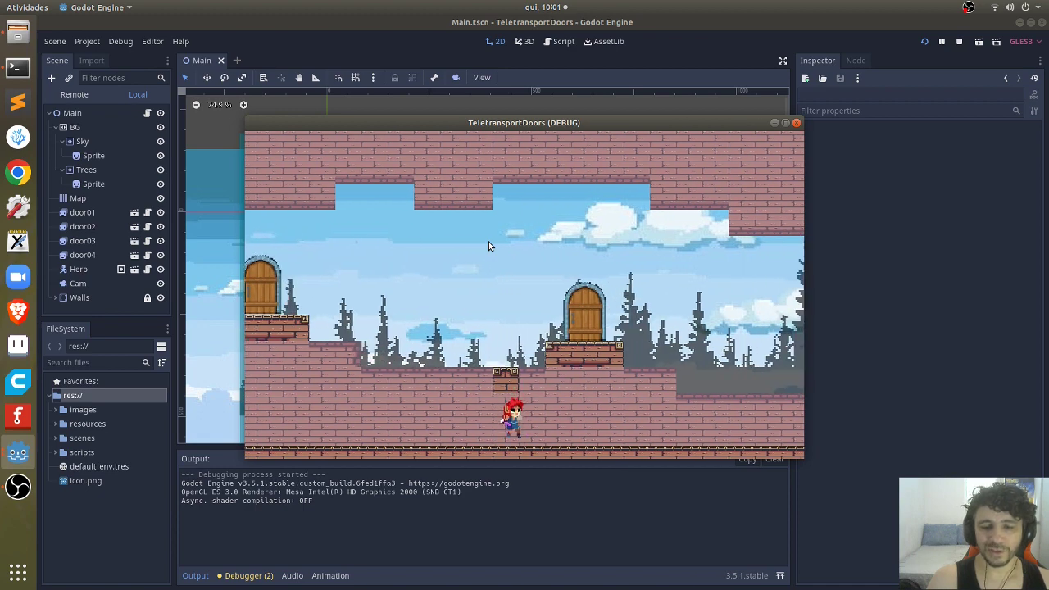
pyautogui.press('Left')
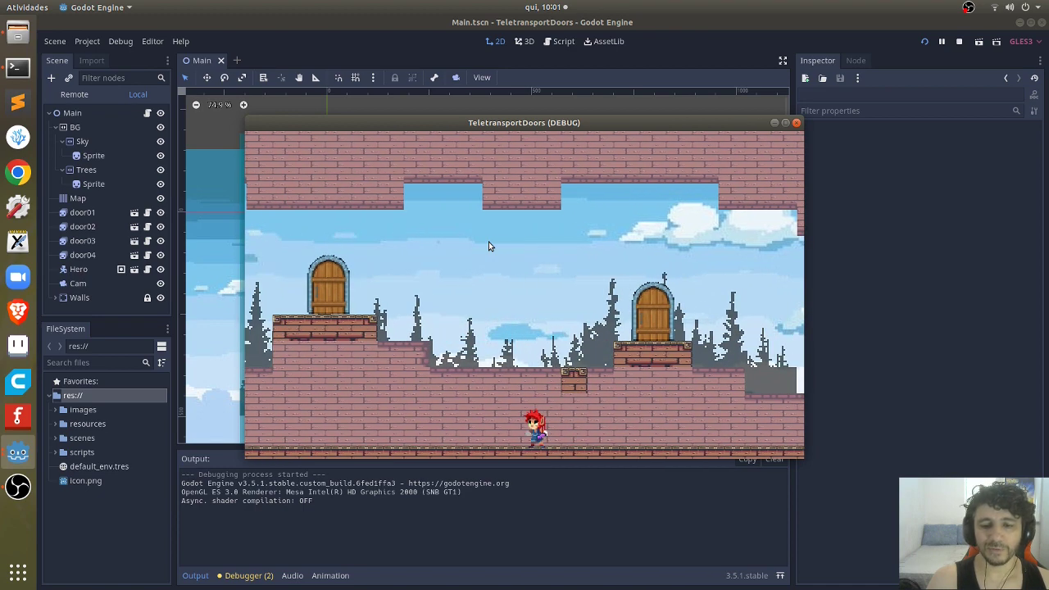
pyautogui.press('Right')
pyautogui.press('Up')
pyautogui.press('Right')
pyautogui.press('Left')
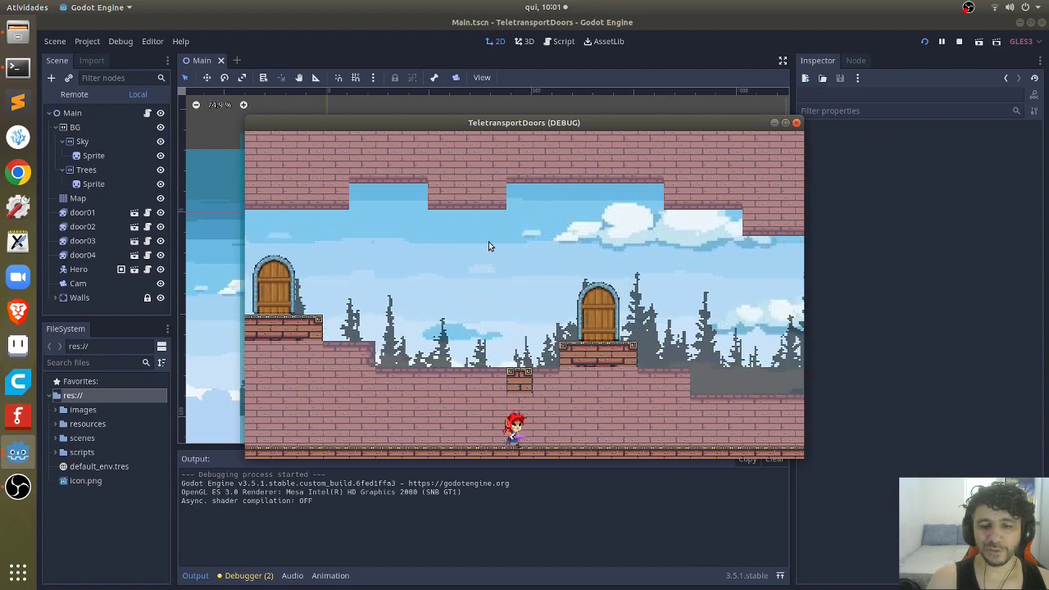
pyautogui.press('Up')
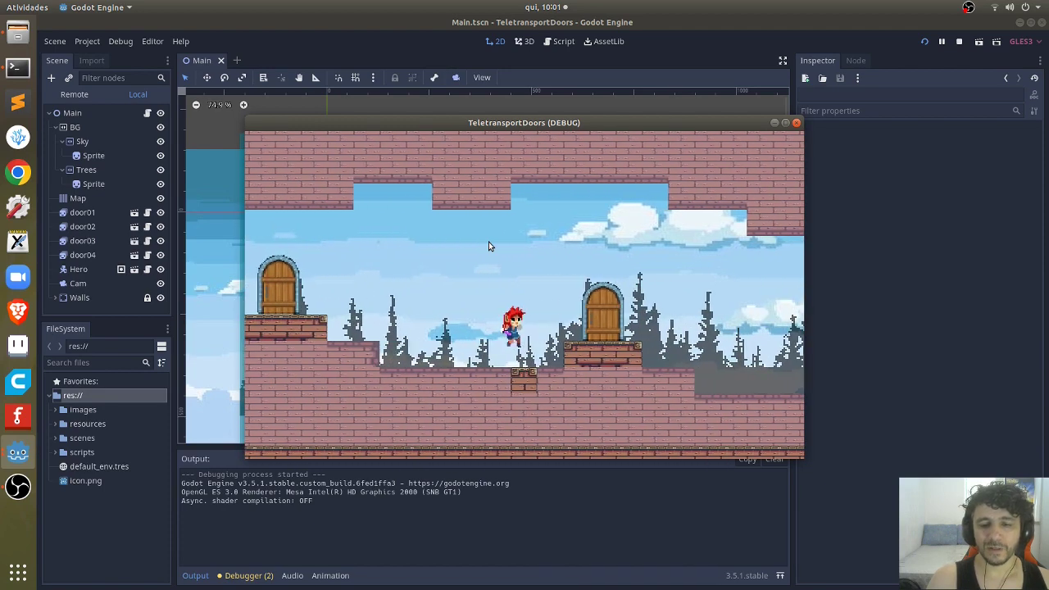
pyautogui.press('Right')
pyautogui.press('Left')
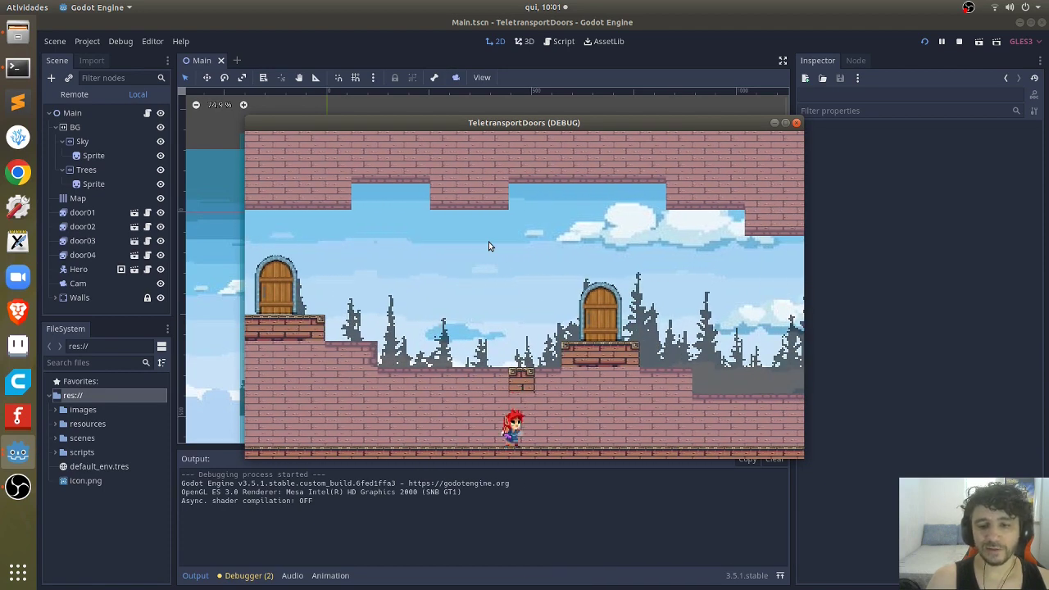
pyautogui.press('Up')
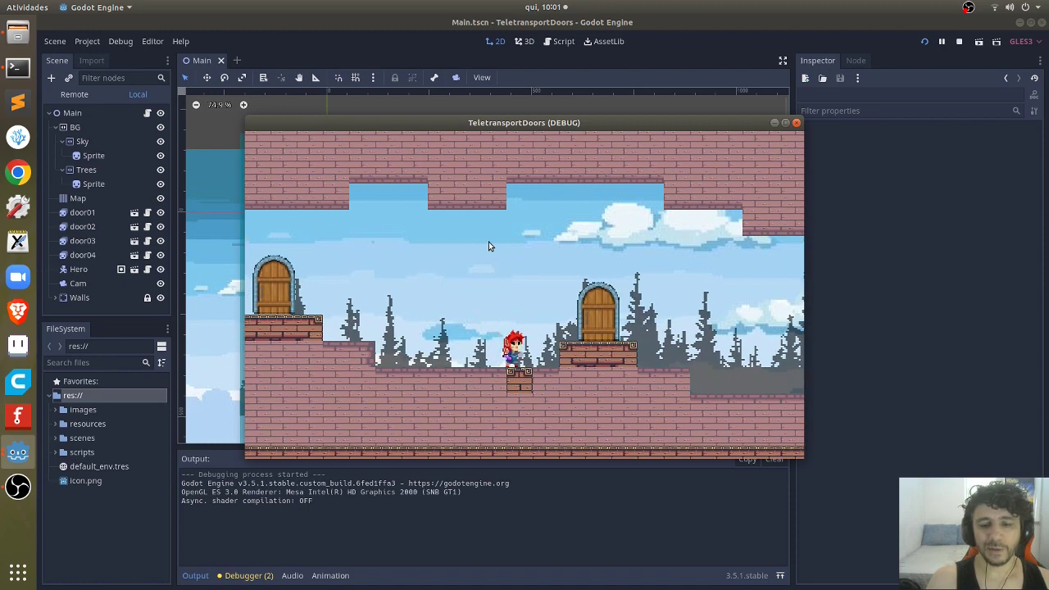
pyautogui.press('Left')
pyautogui.press('Left')
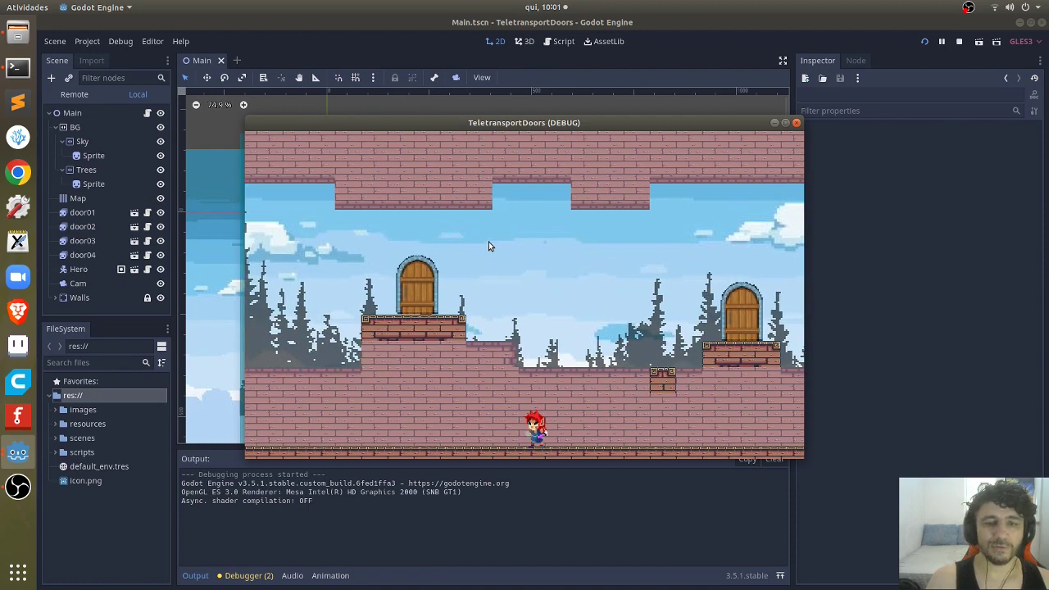
pyautogui.press('Up')
pyautogui.press('Left')
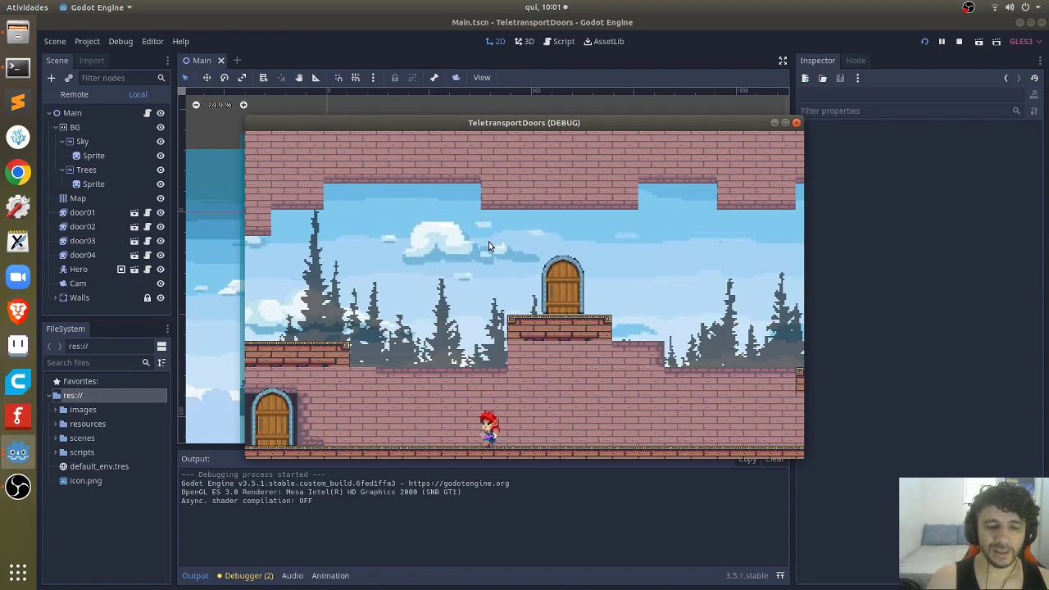
pyautogui.press('Up')
pyautogui.press('Left')
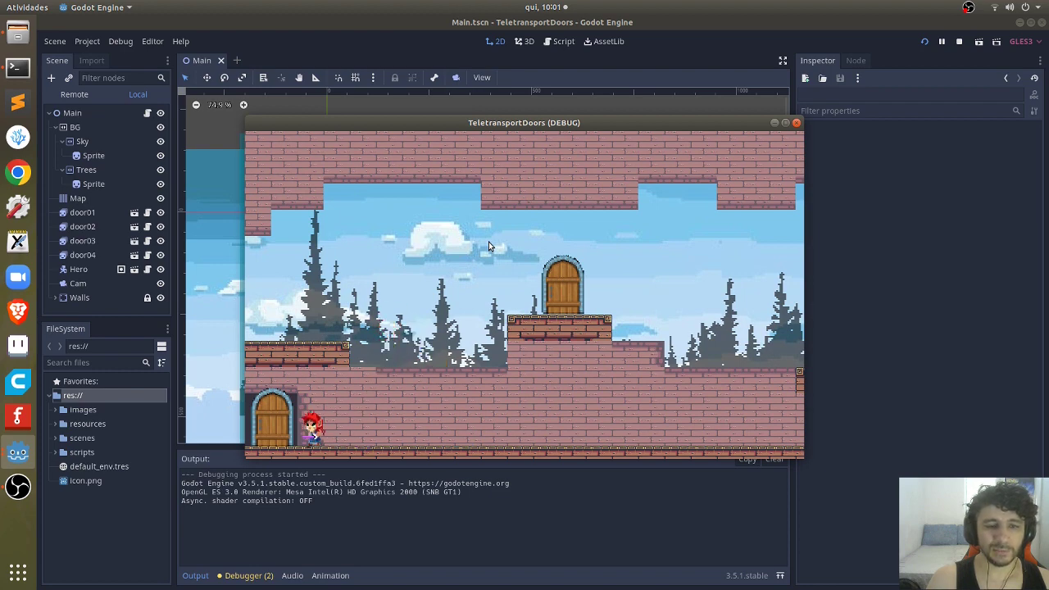
# Step: Close the TeletransportDoors debug window, then pan and zoom the Main level view
pyautogui.click(796, 123)
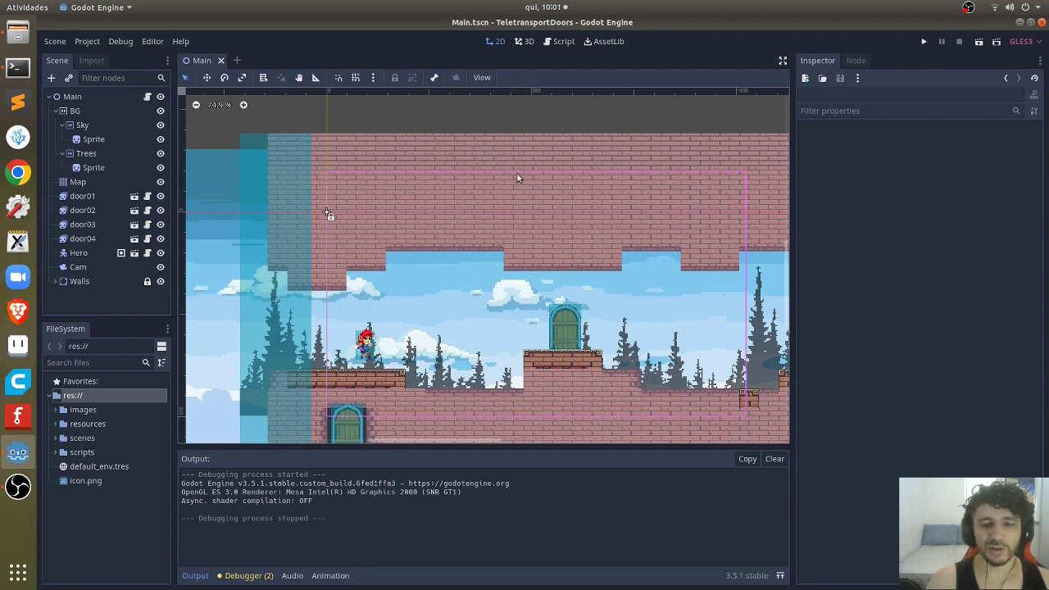
pyautogui.moveTo(442, 442)
pyautogui.mouseDown()
pyautogui.moveTo(565, 446)
pyautogui.moveTo(507, 468)
pyautogui.moveTo(455, 470)
pyautogui.mouseUp()
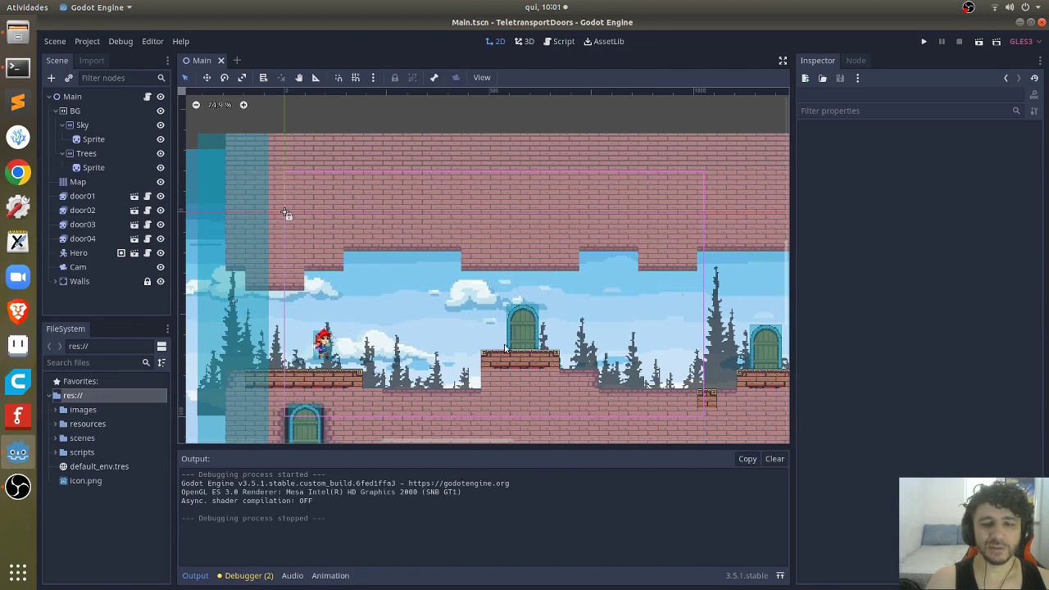
pyautogui.scroll(-1, 504, 348)
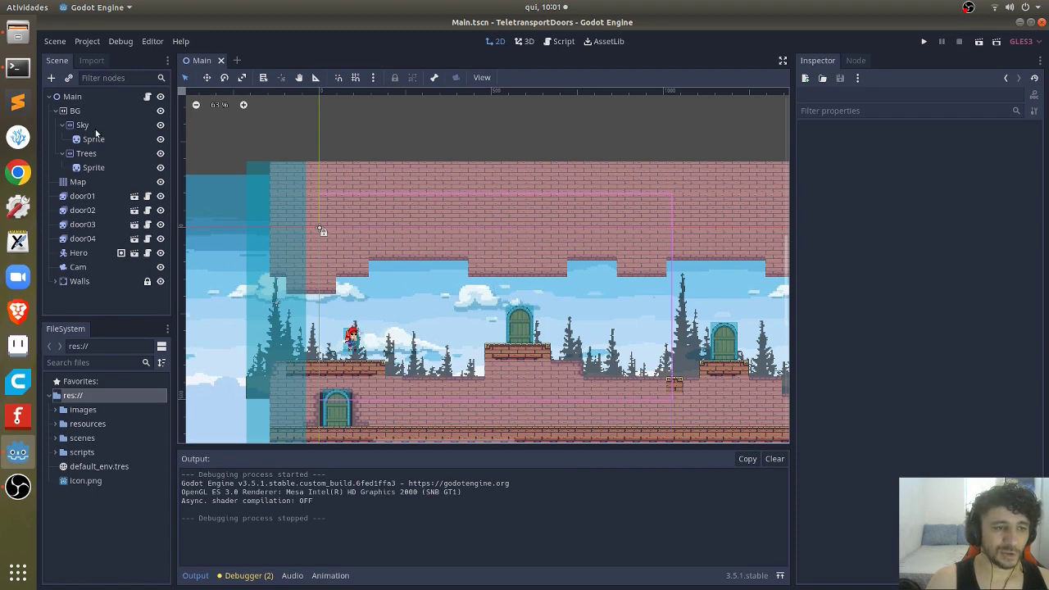
# Step: Open the Tileset.tscn scene with Ctrl+O
pyautogui.hotkey('ctrl', 'o')
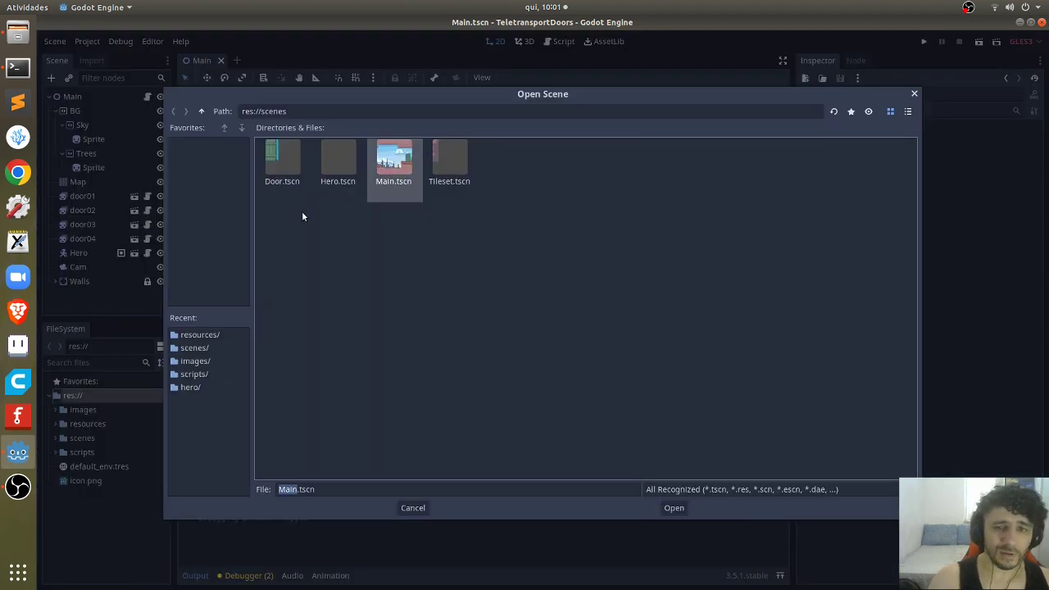
pyautogui.click(441, 164)
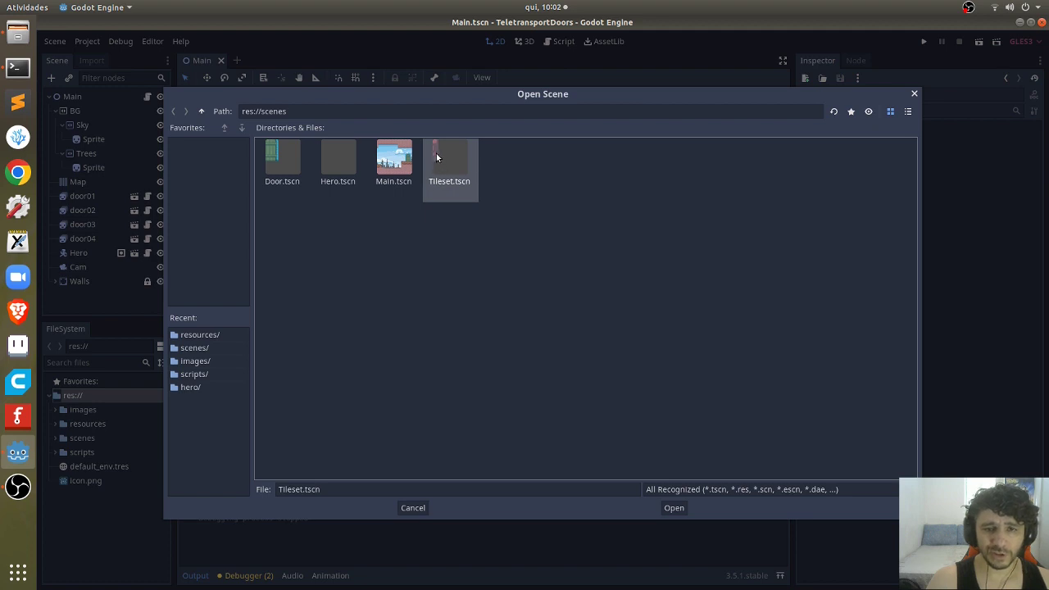
pyautogui.doubleClick(436, 157)
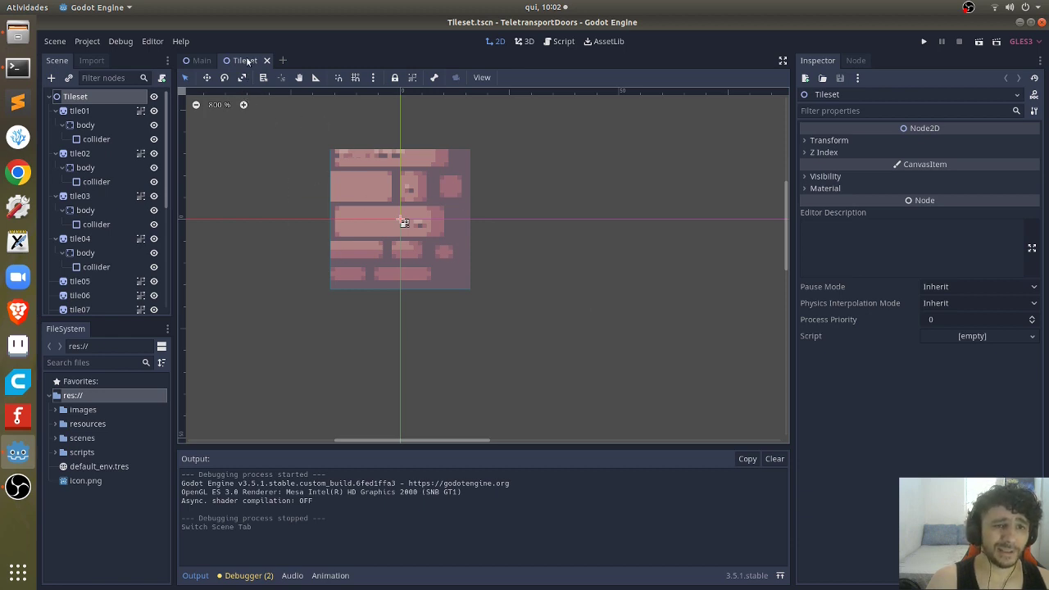
# Step: Collapse tile01–tile04 in the Scene tree, then expand and select tile01 to view its sprite properties
pyautogui.click(55, 111)
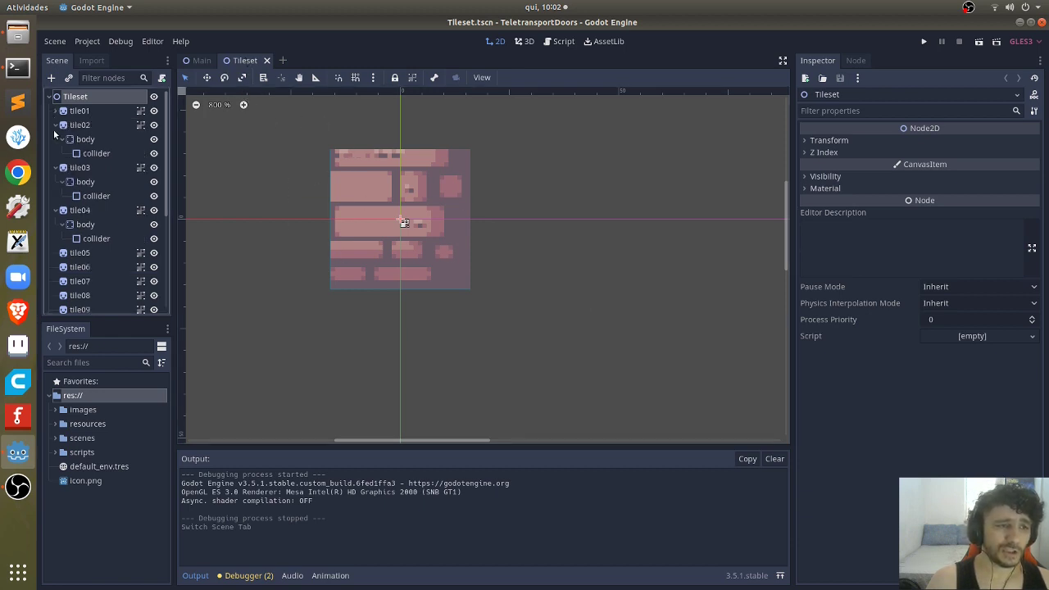
pyautogui.click(55, 125)
pyautogui.click(55, 140)
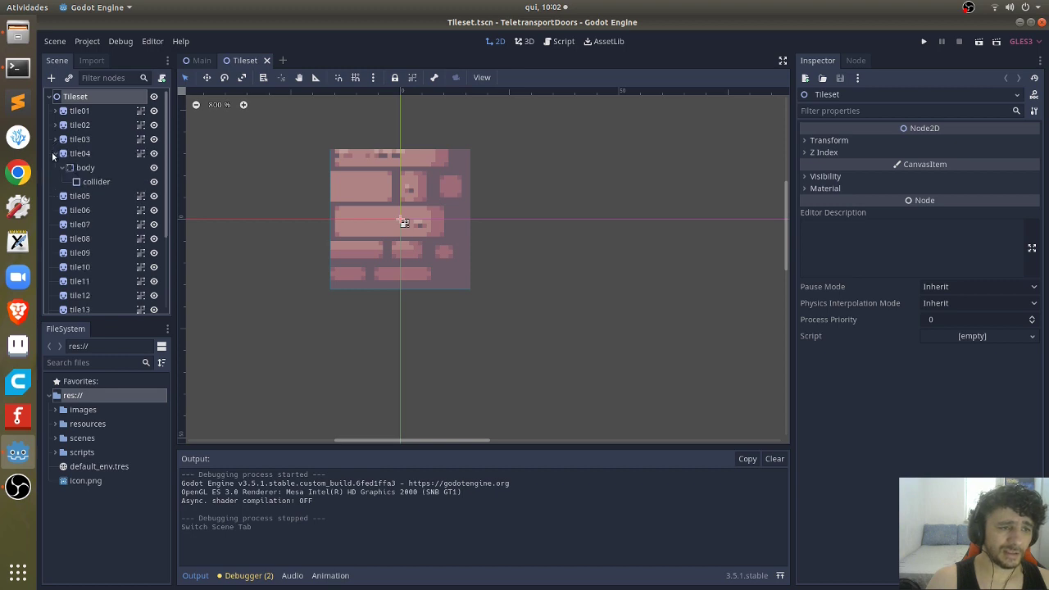
pyautogui.click(55, 154)
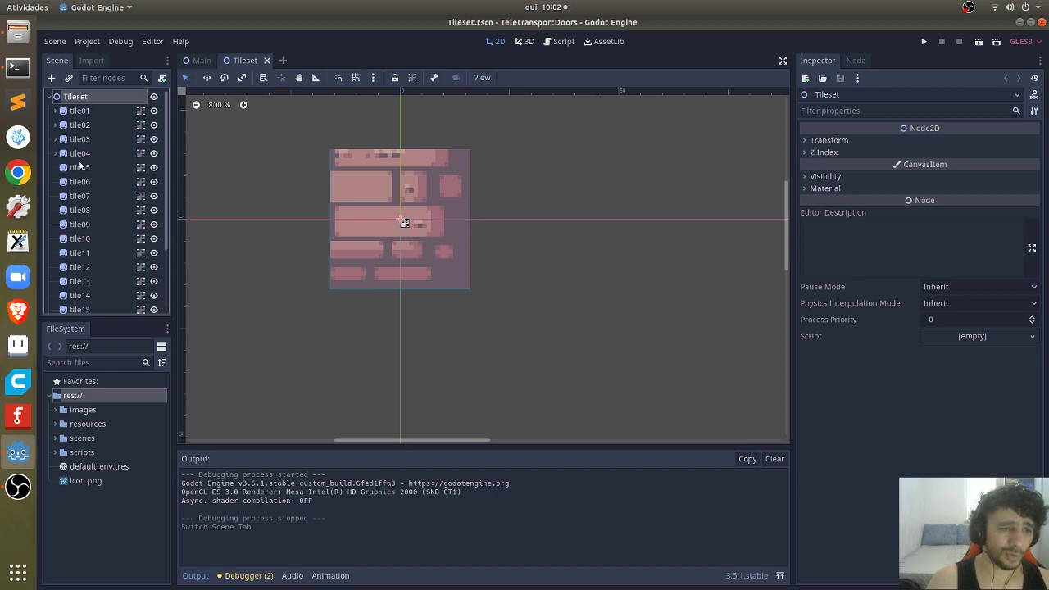
pyautogui.scroll(-3, 123, 212)
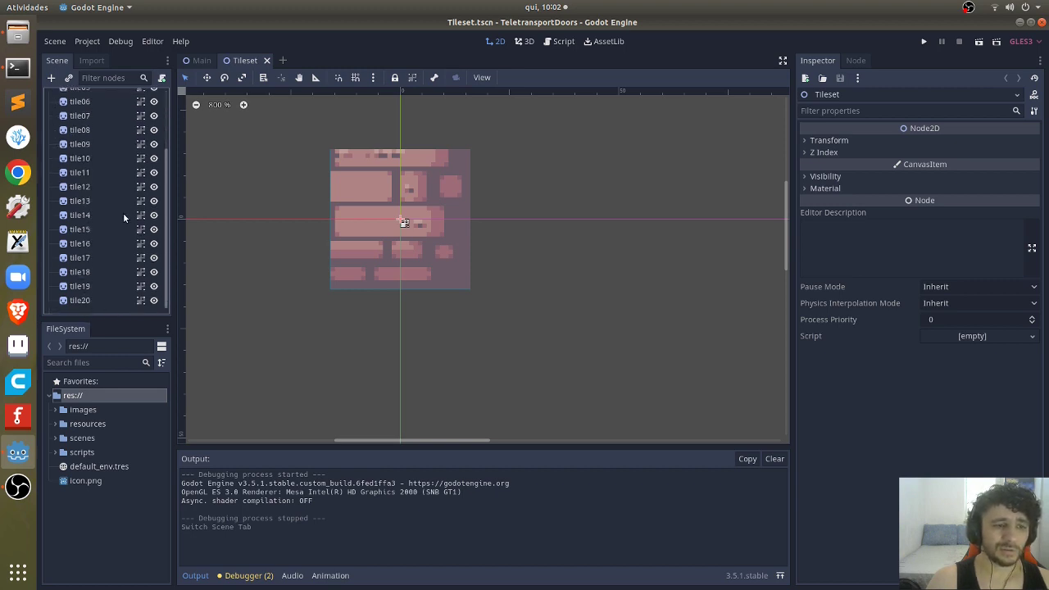
pyautogui.scroll(3, 118, 193)
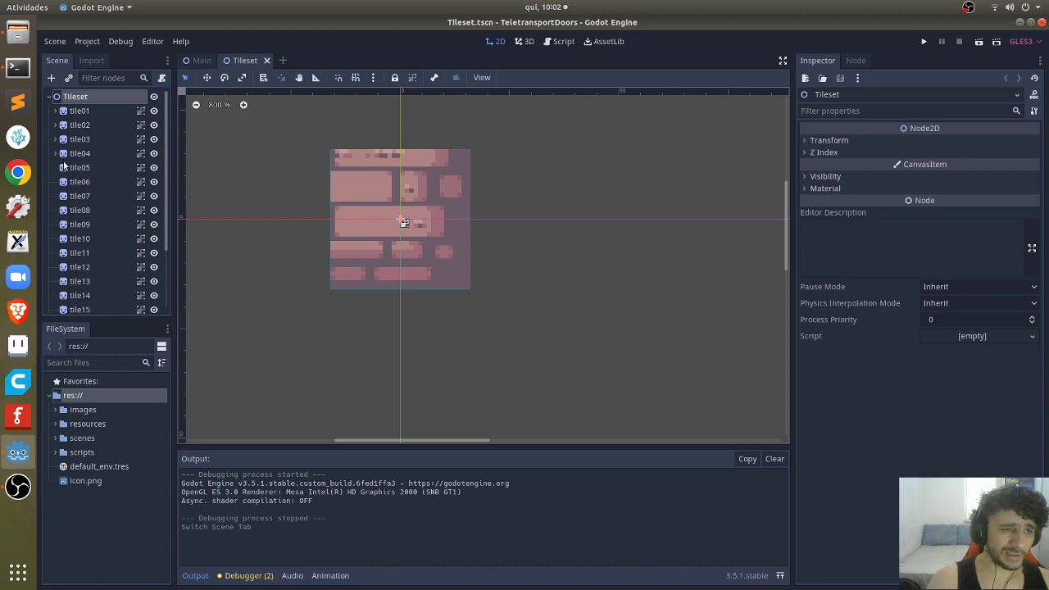
pyautogui.click(56, 112)
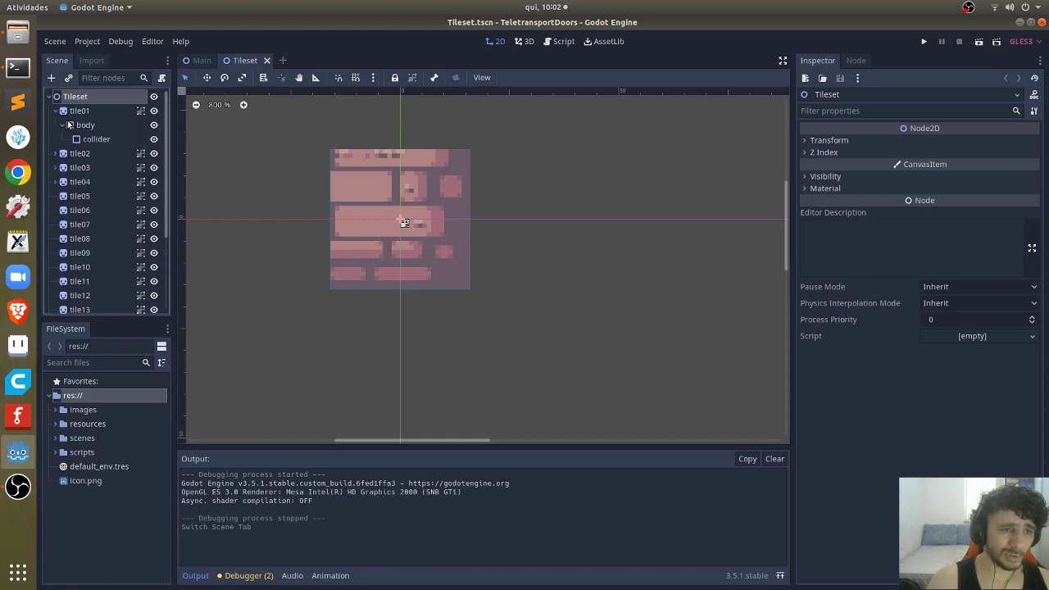
pyautogui.click(78, 110)
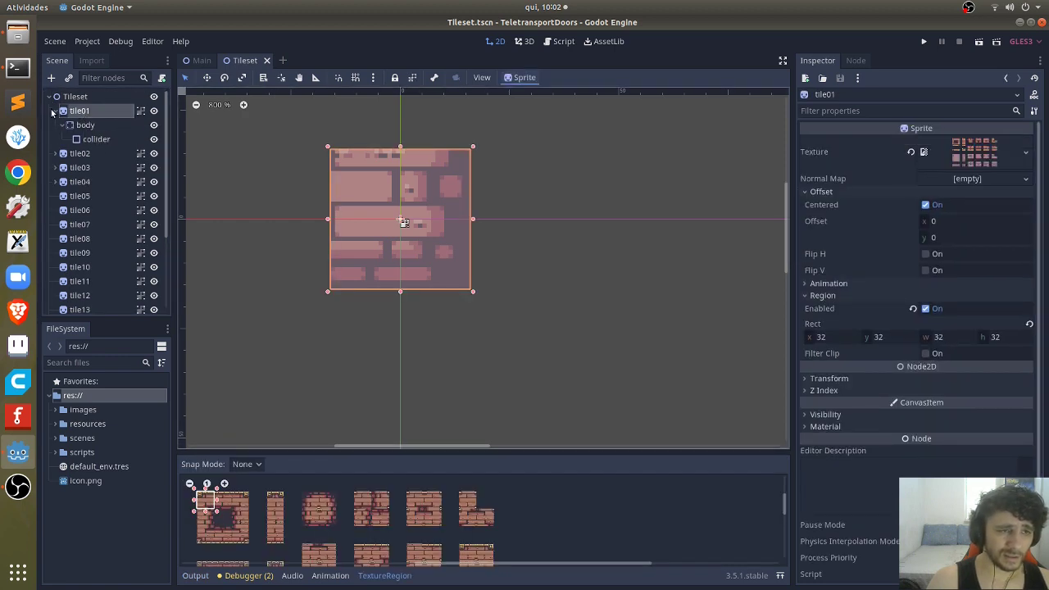
# Step: Collapse tile01 and hide tile02 through tile20 from the canvas
pyautogui.click(56, 112)
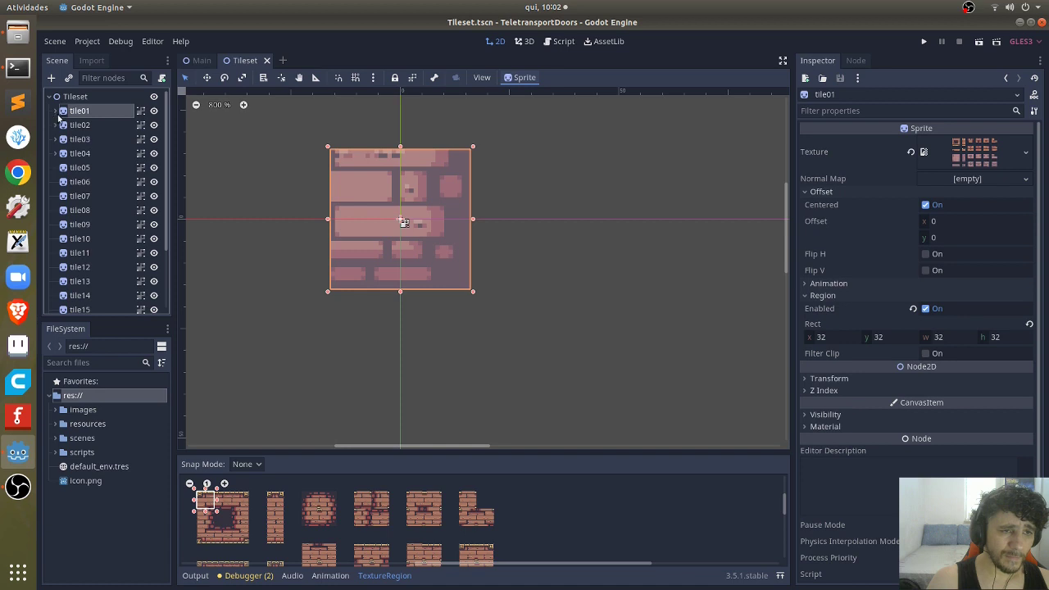
pyautogui.click(154, 124)
pyautogui.click(153, 139)
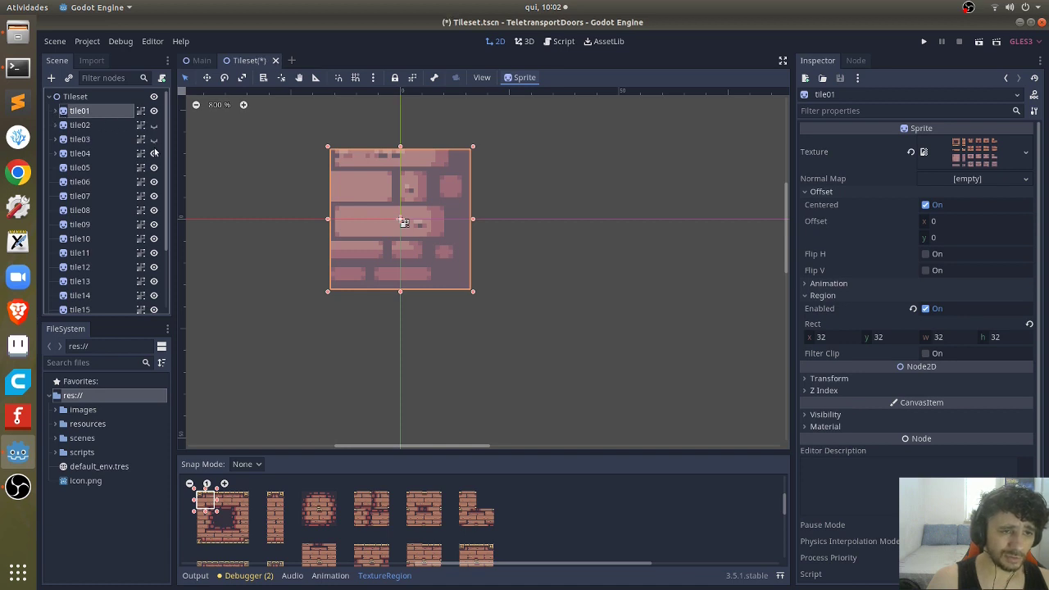
pyautogui.click(153, 167)
pyautogui.click(153, 181)
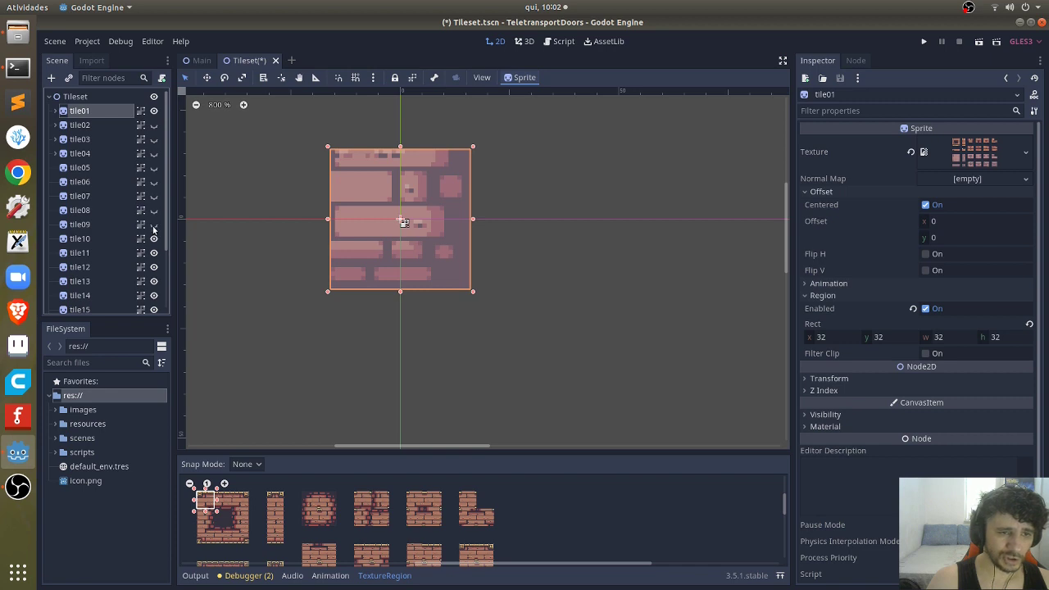
pyautogui.scroll(-3, 153, 230)
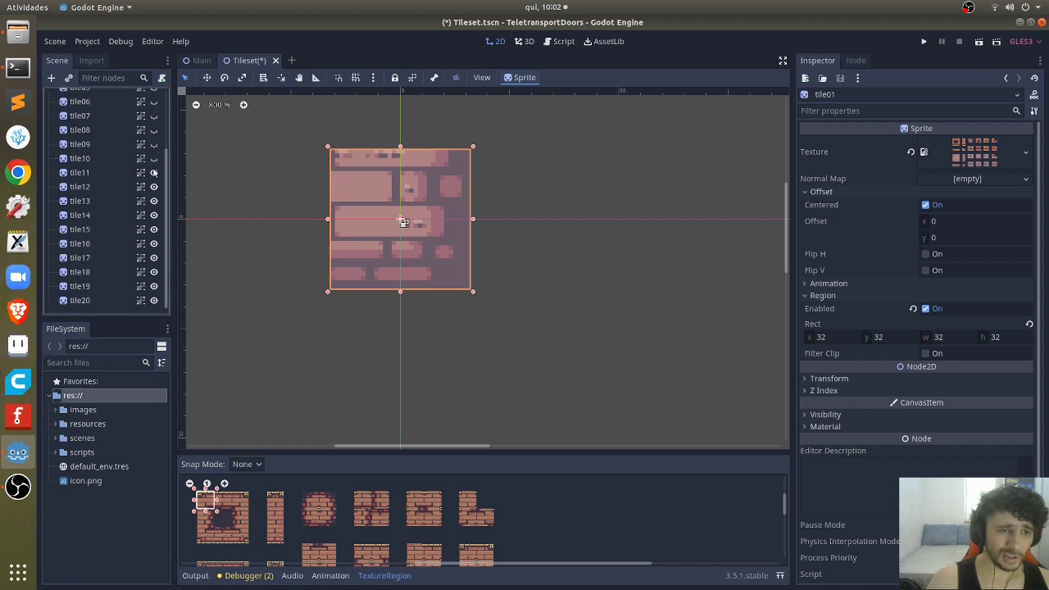
pyautogui.click(154, 187)
pyautogui.click(153, 200)
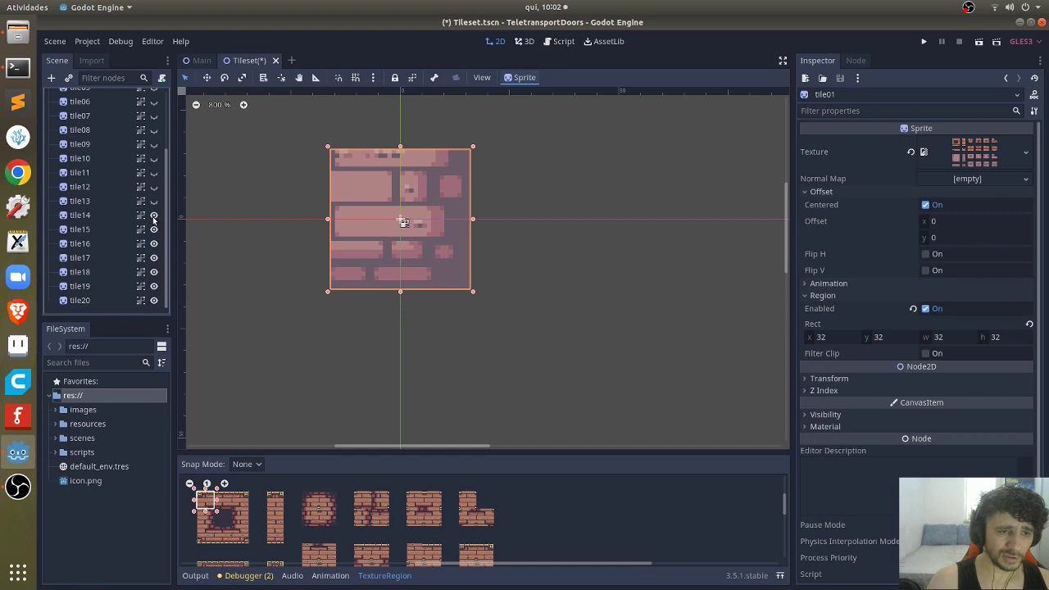
pyautogui.click(153, 214)
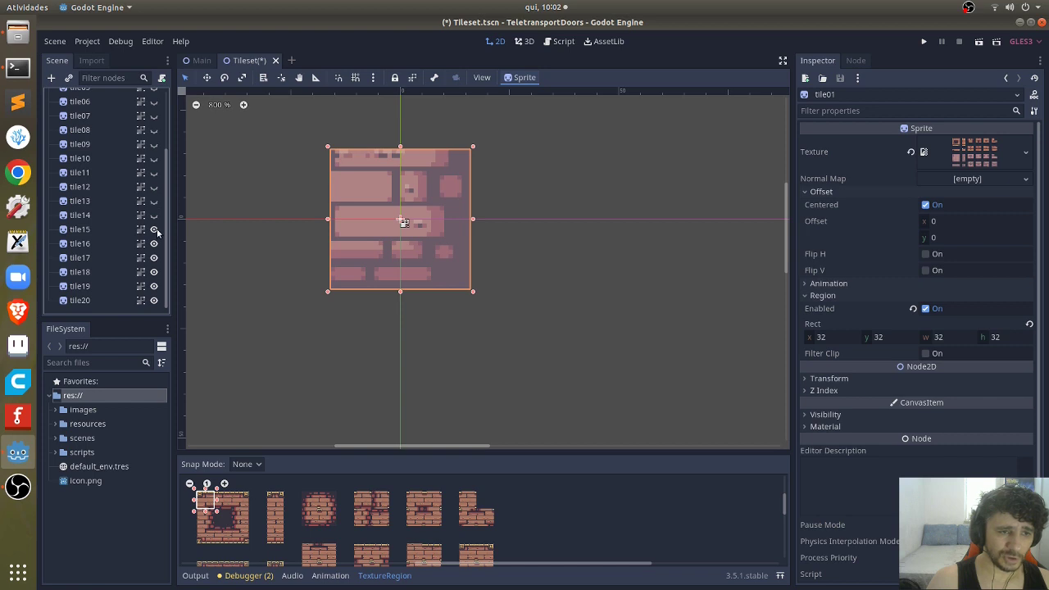
pyautogui.click(154, 272)
pyautogui.click(156, 302)
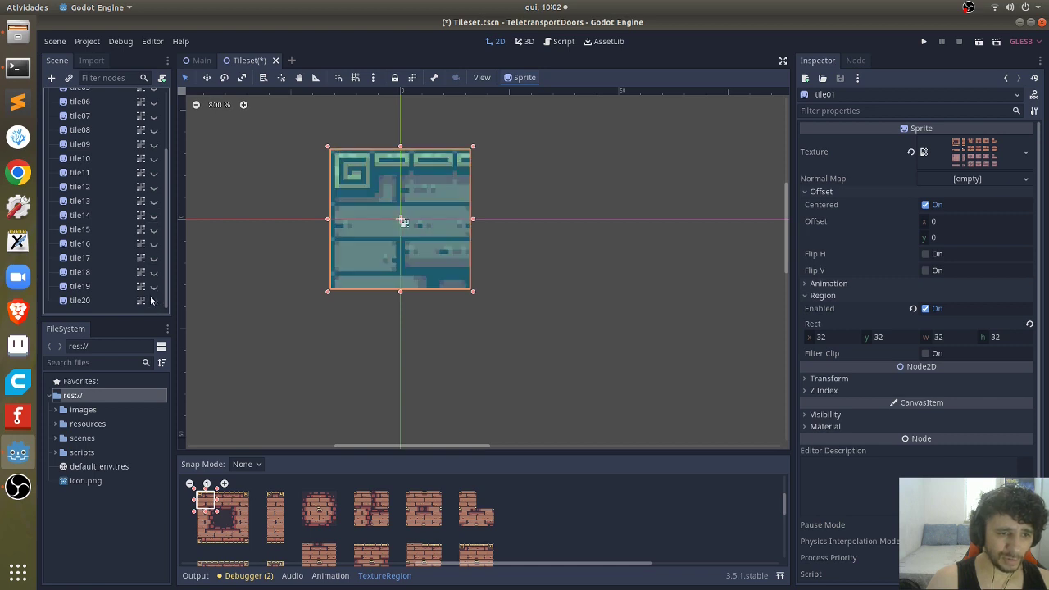
pyautogui.scroll(5, 103, 204)
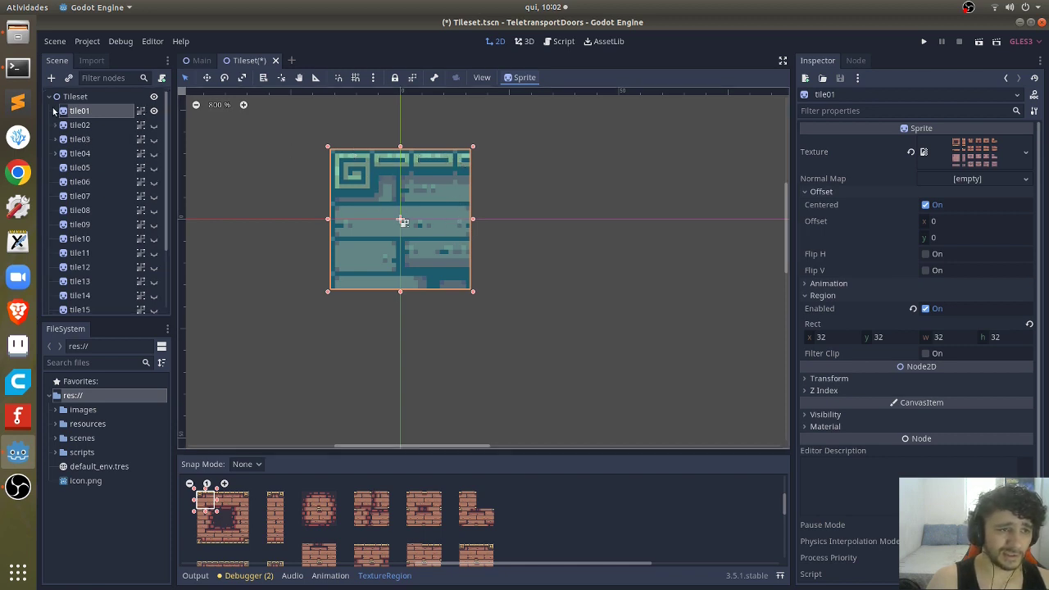
# Step: Make tile01, tile02, tile03 and tile04 visible on the canvas
pyautogui.click(153, 110)
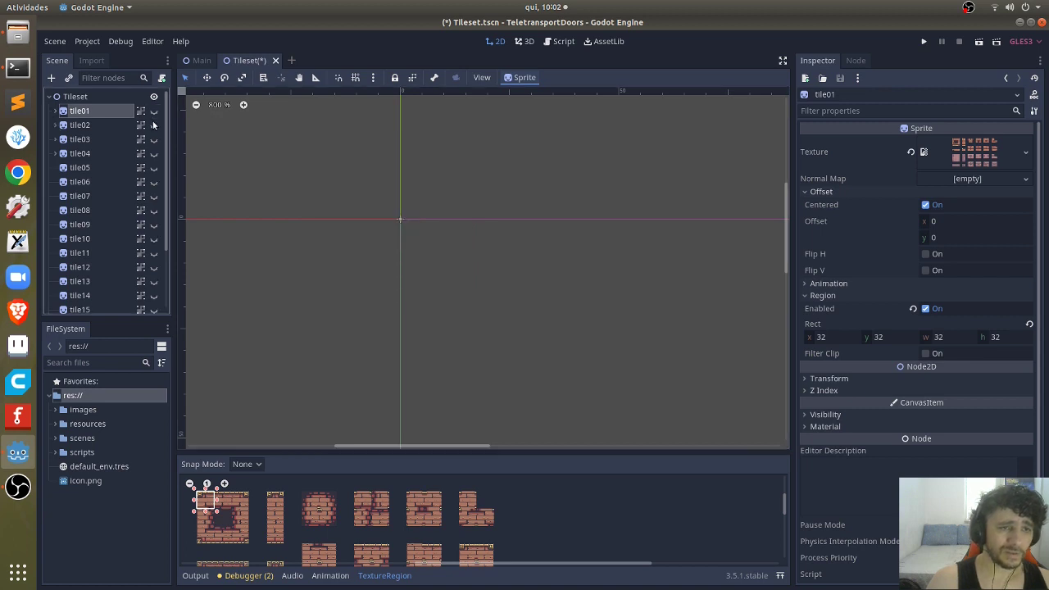
pyautogui.click(154, 125)
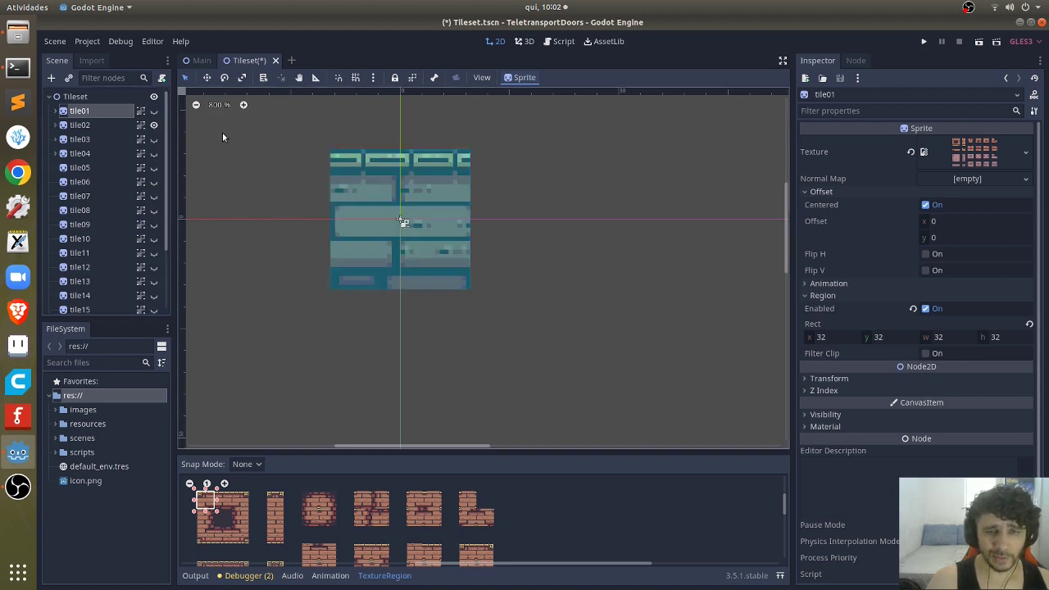
pyautogui.click(154, 110)
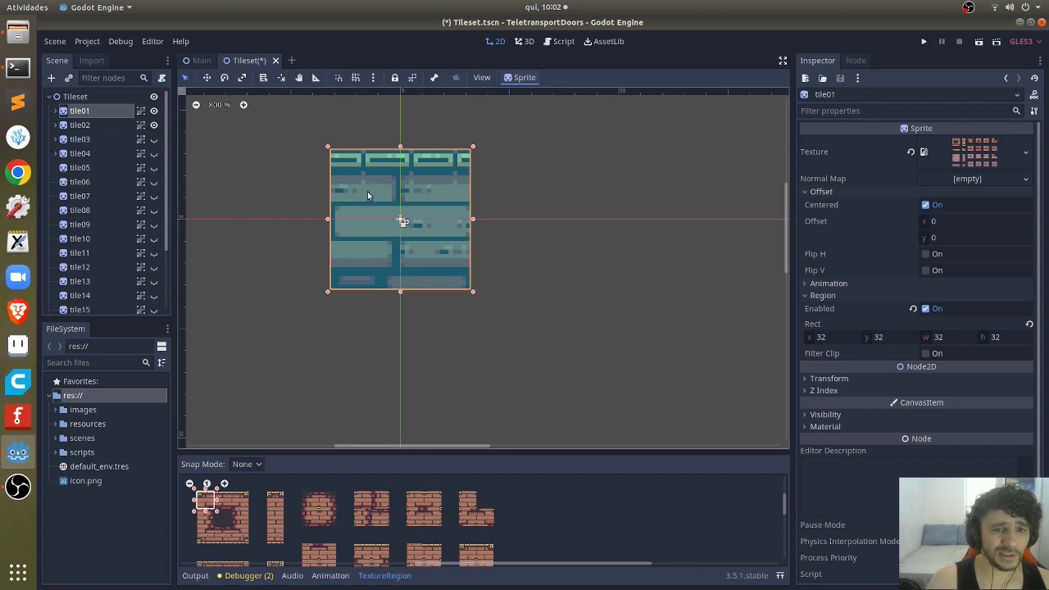
pyautogui.click(153, 139)
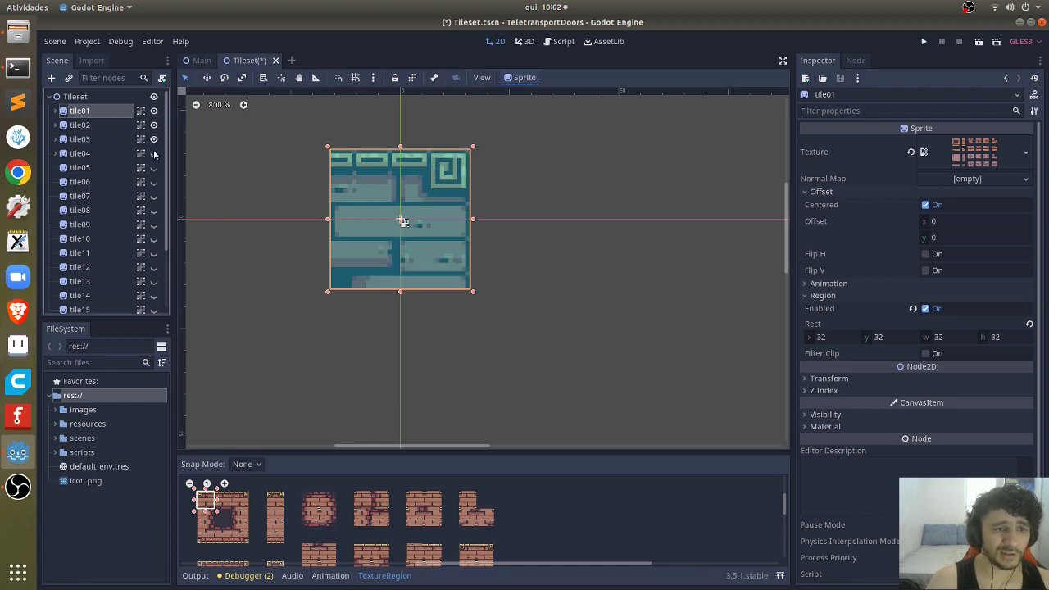
pyautogui.click(154, 153)
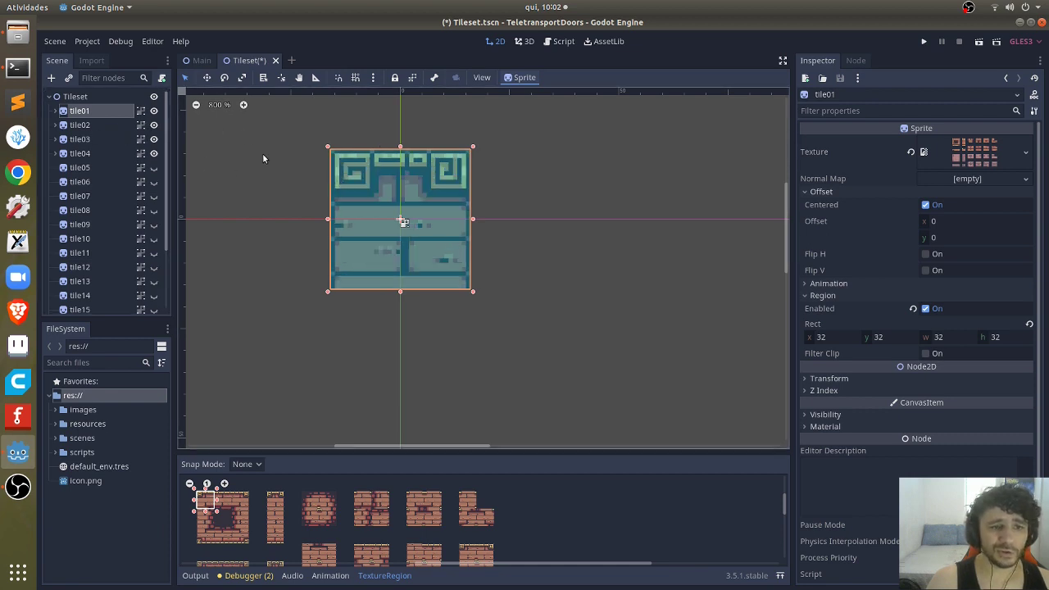
# Step: In the Main scene, select the Map tilemap and scroll its tileset.tres palette of tile01–tile20
pyautogui.click(201, 63)
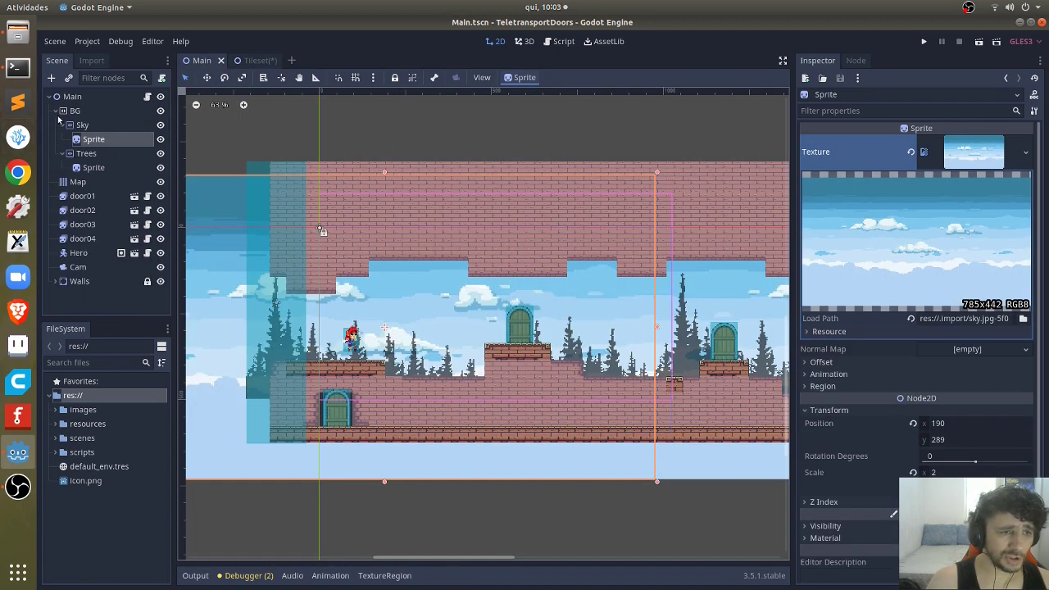
pyautogui.click(79, 182)
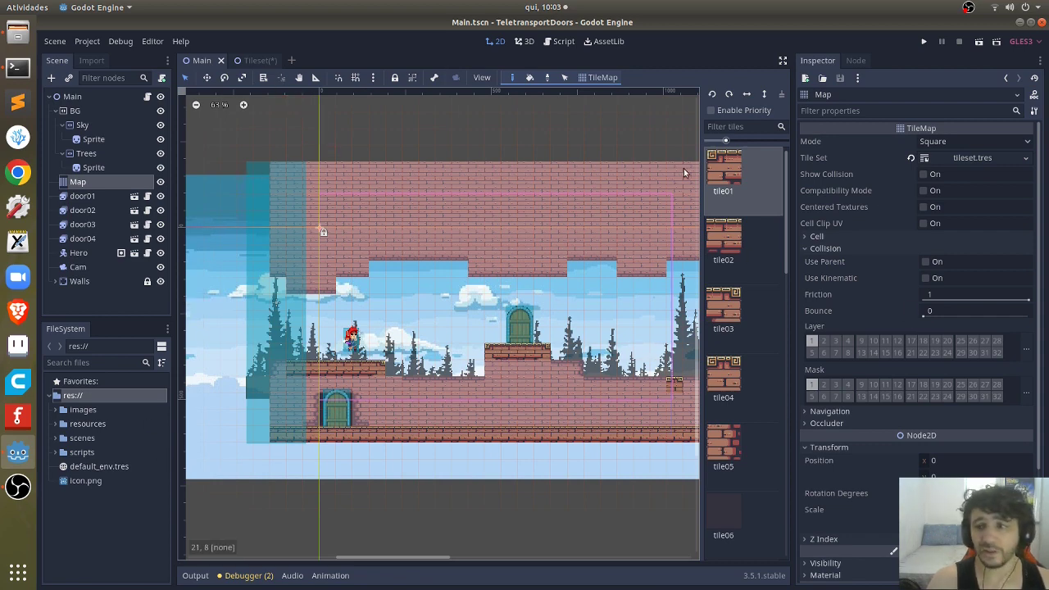
pyautogui.scroll(-4, 734, 410)
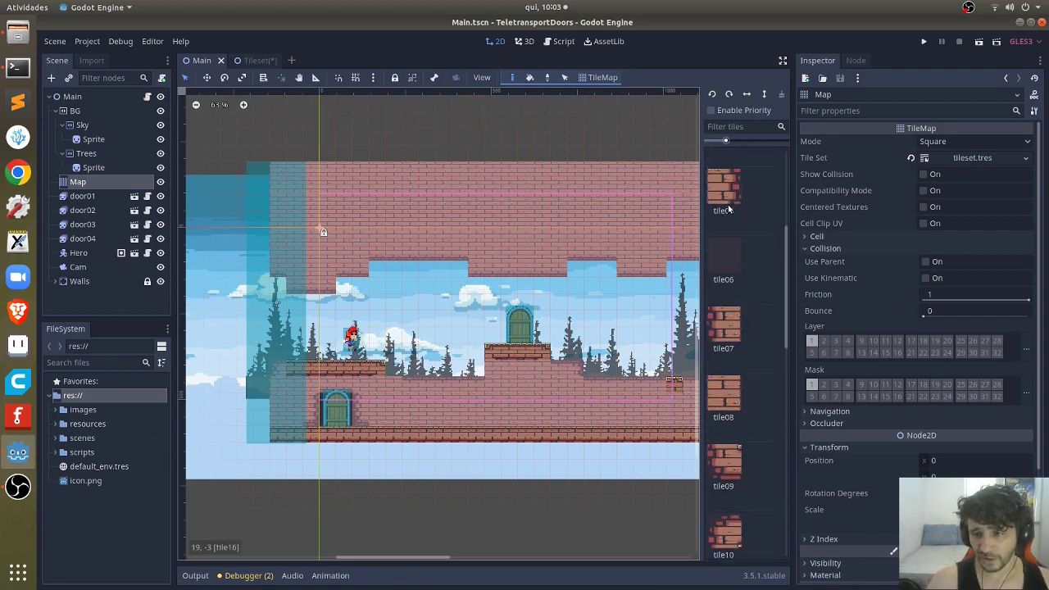
pyautogui.scroll(-4, 734, 419)
pyautogui.scroll(-3, 735, 401)
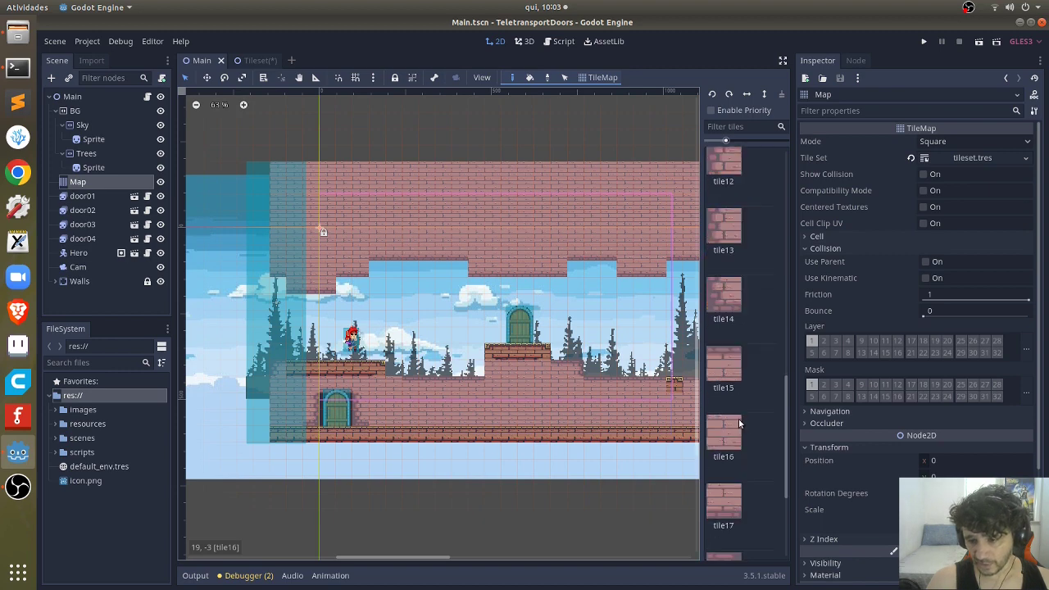
pyautogui.scroll(-3, 734, 429)
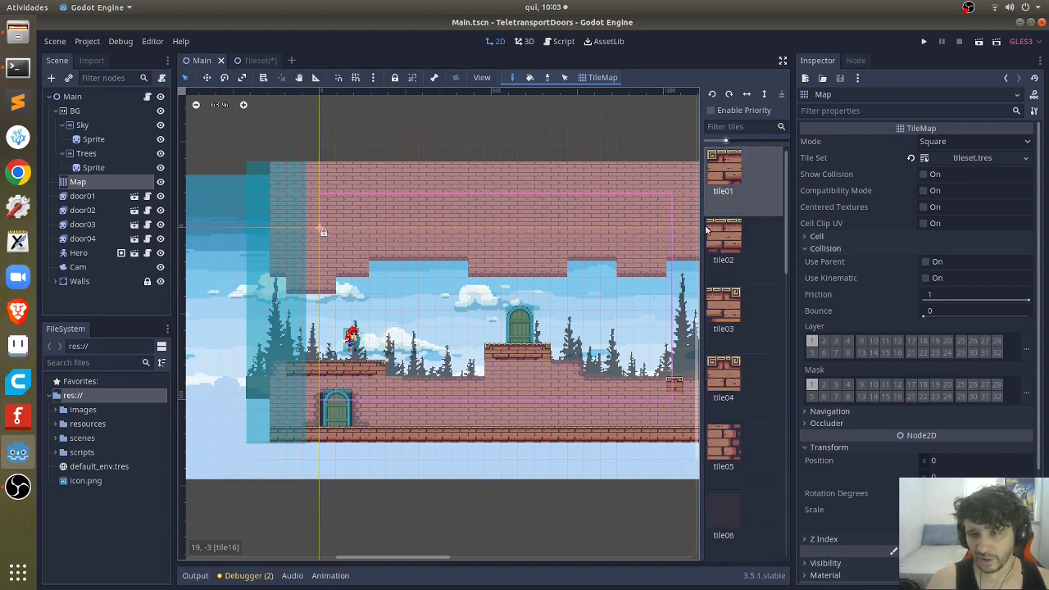
# Step: In the Tileset scene, expand tile01 and inspect its StaticBody2D and its 32×32 sprite region
pyautogui.click(250, 61)
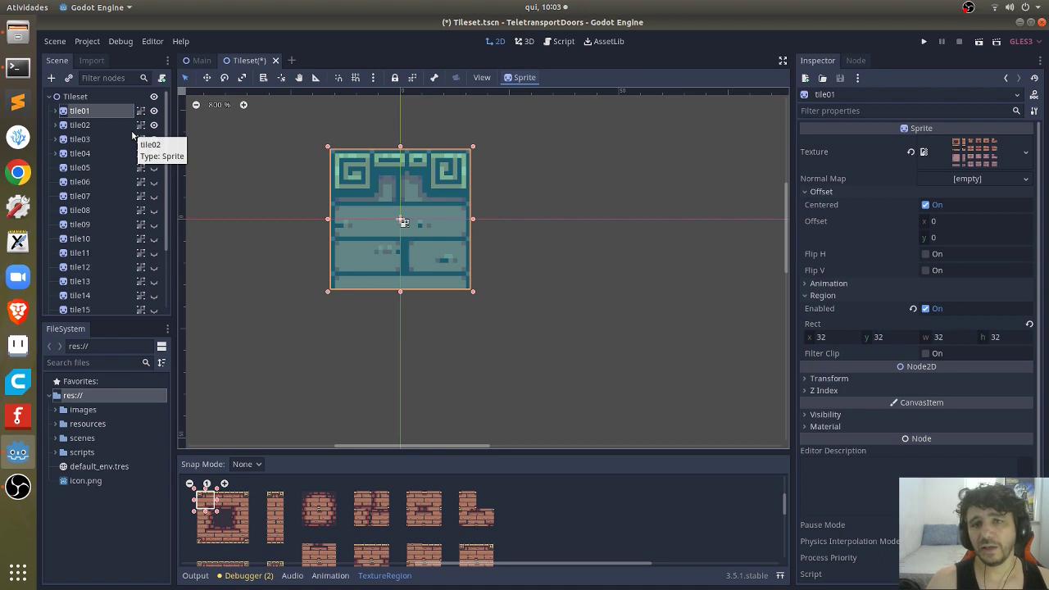
pyautogui.click(55, 110)
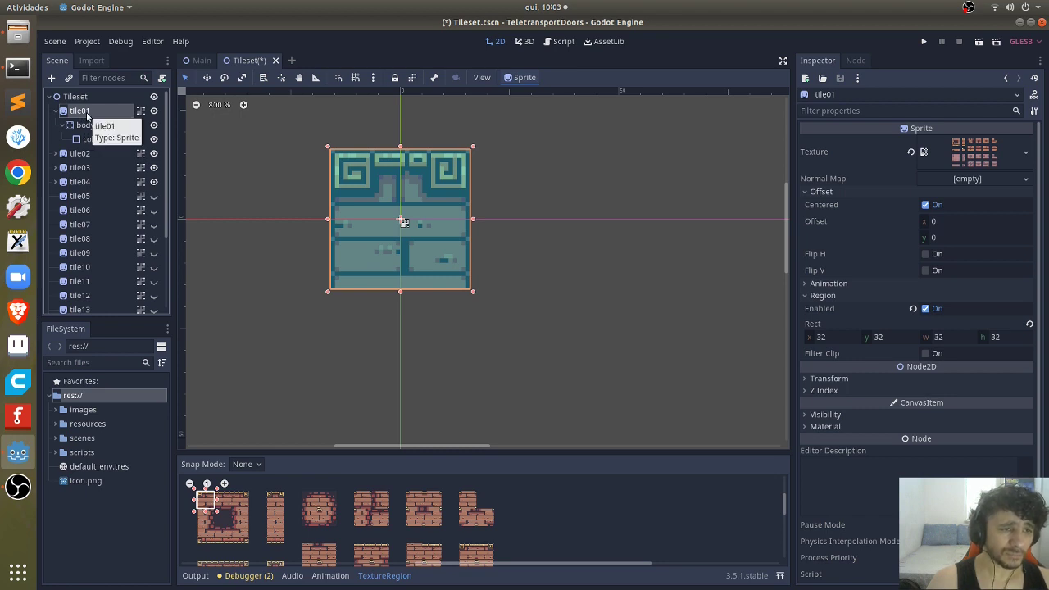
pyautogui.click(88, 125)
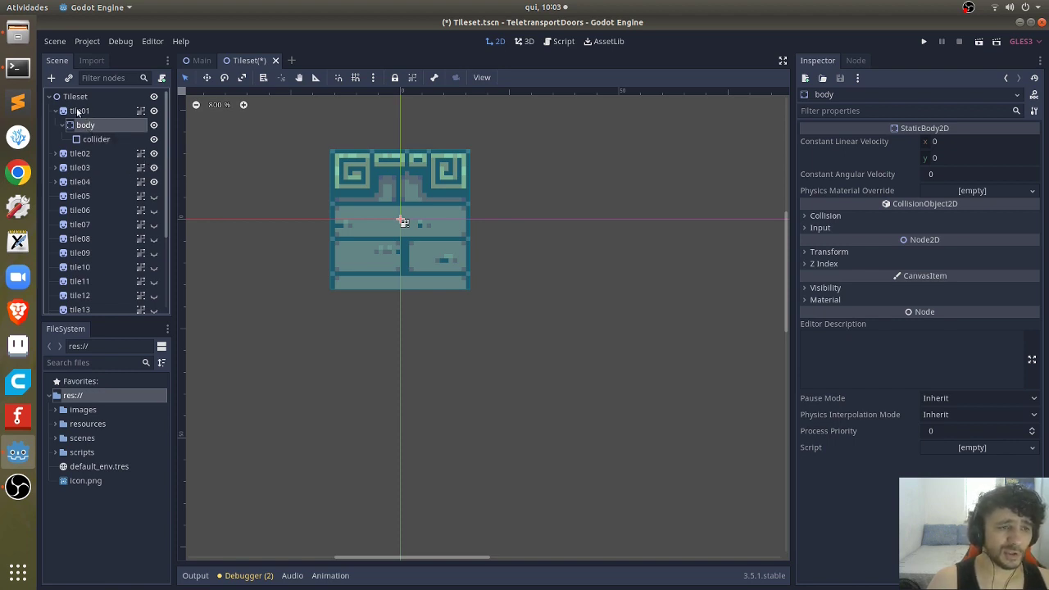
pyautogui.click(81, 113)
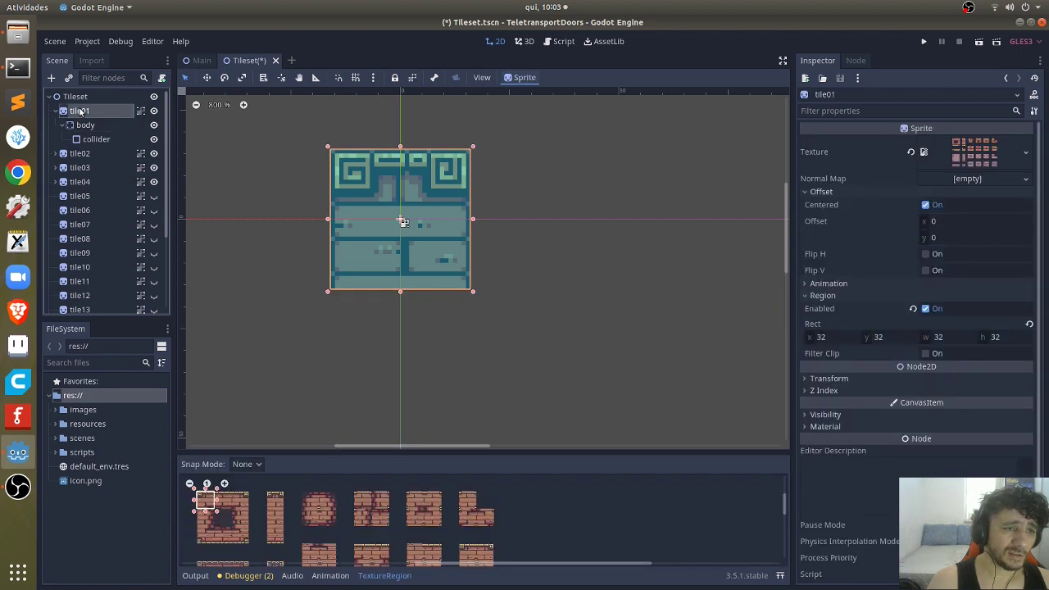
# Step: Select tile01's collider, enable One Way Collision and enter a margin of 2
pyautogui.click(84, 126)
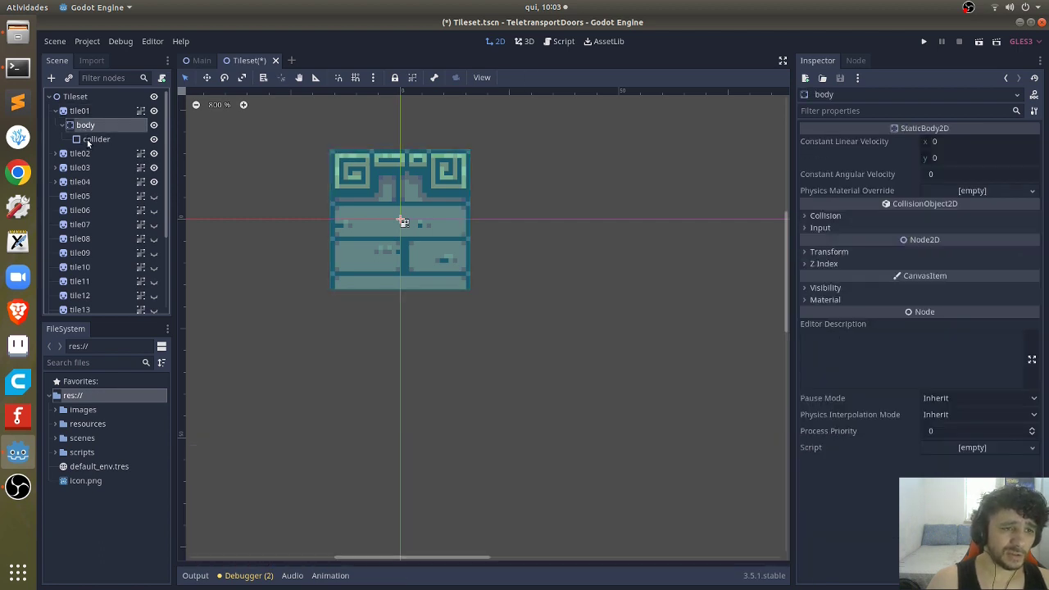
pyautogui.click(97, 139)
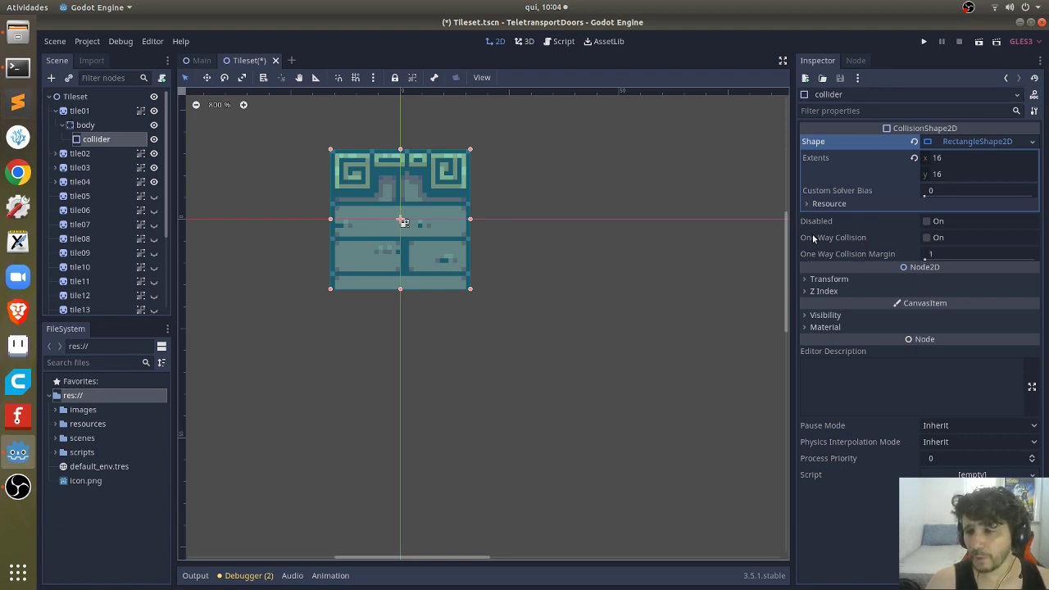
pyautogui.click(928, 238)
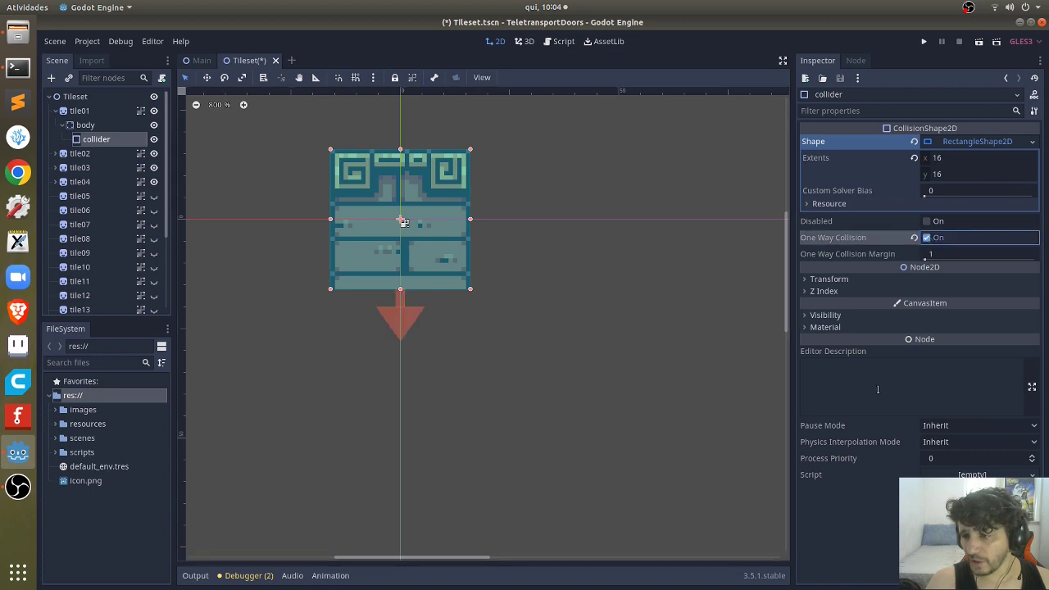
pyautogui.click(937, 257)
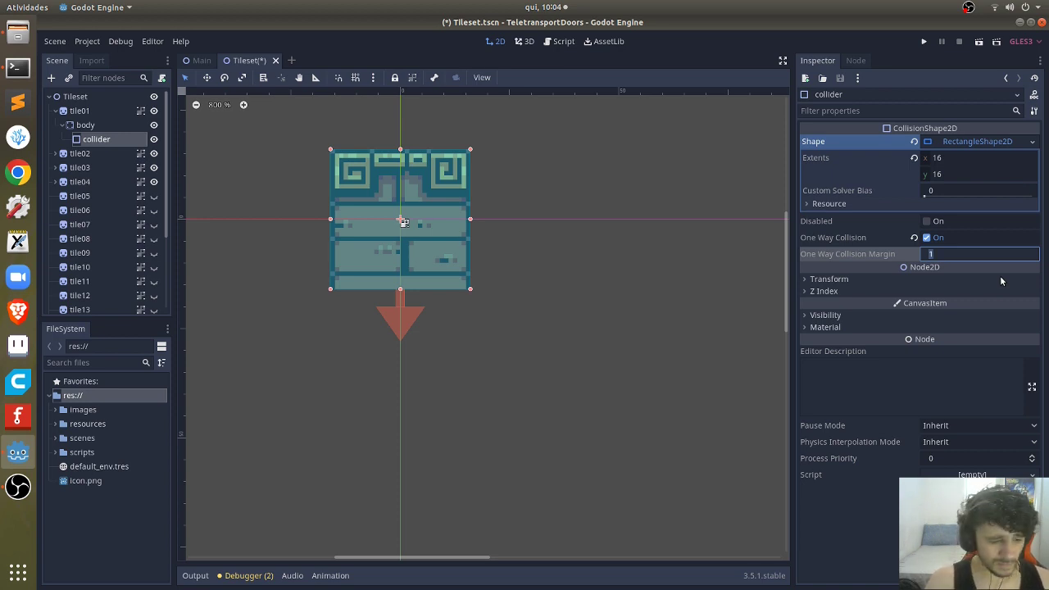
pyautogui.write('2')
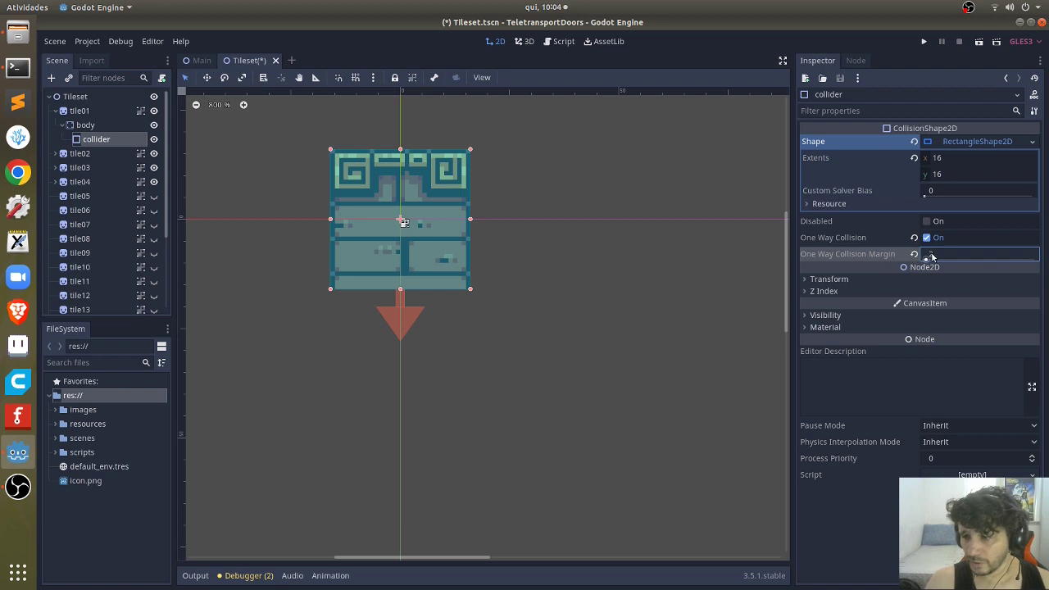
pyautogui.press('Return')
pyautogui.click(927, 238)
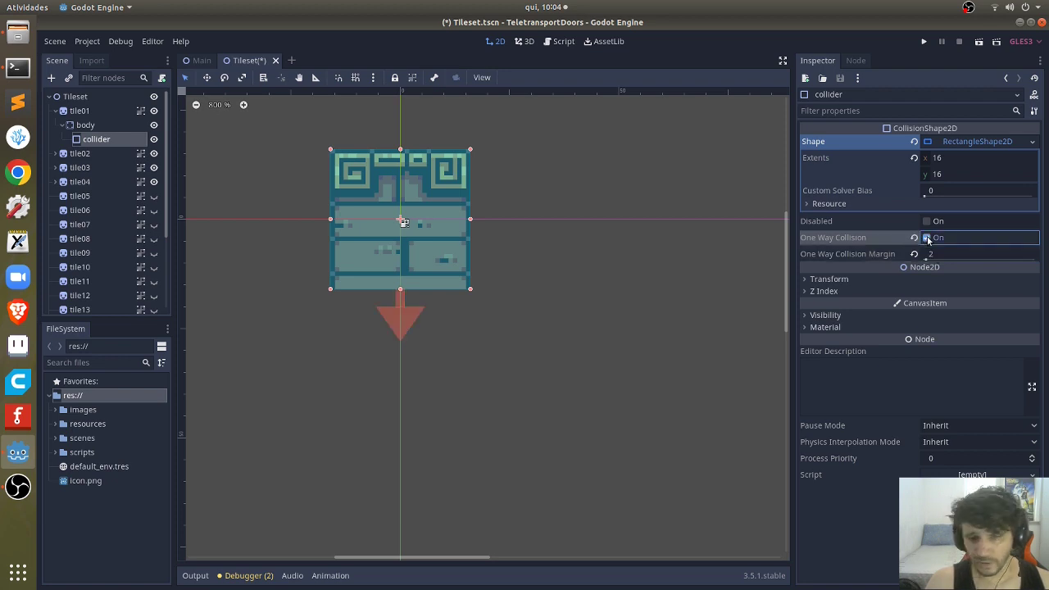
# Step: Re-enter the margin as 2, then set it to 1 and uncheck One Way Collision
pyautogui.click(936, 255)
pyautogui.write('1')
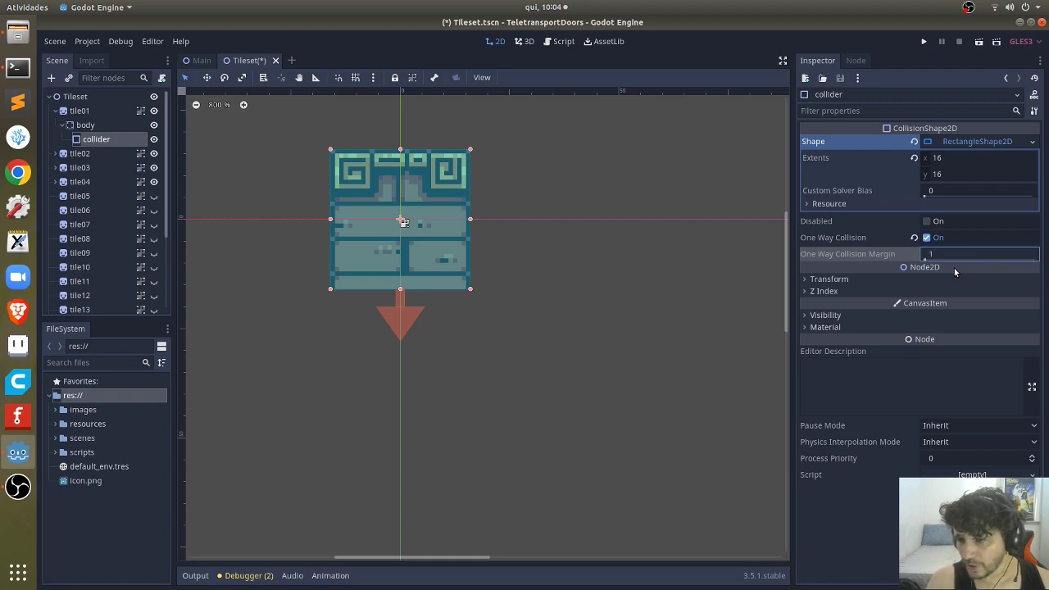
pyautogui.click(950, 259)
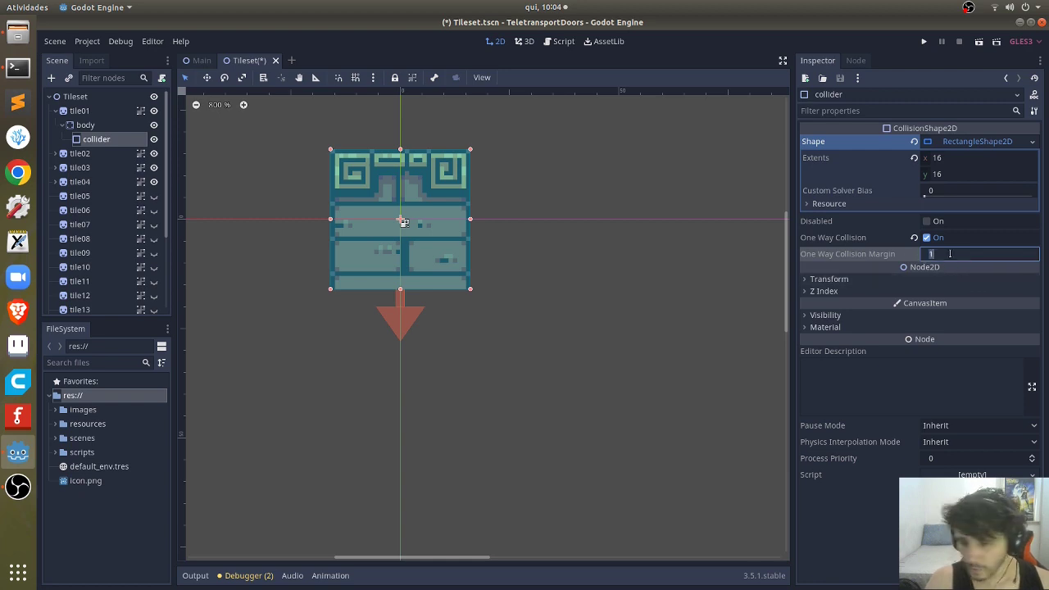
pyautogui.write('2')
pyautogui.press('Return')
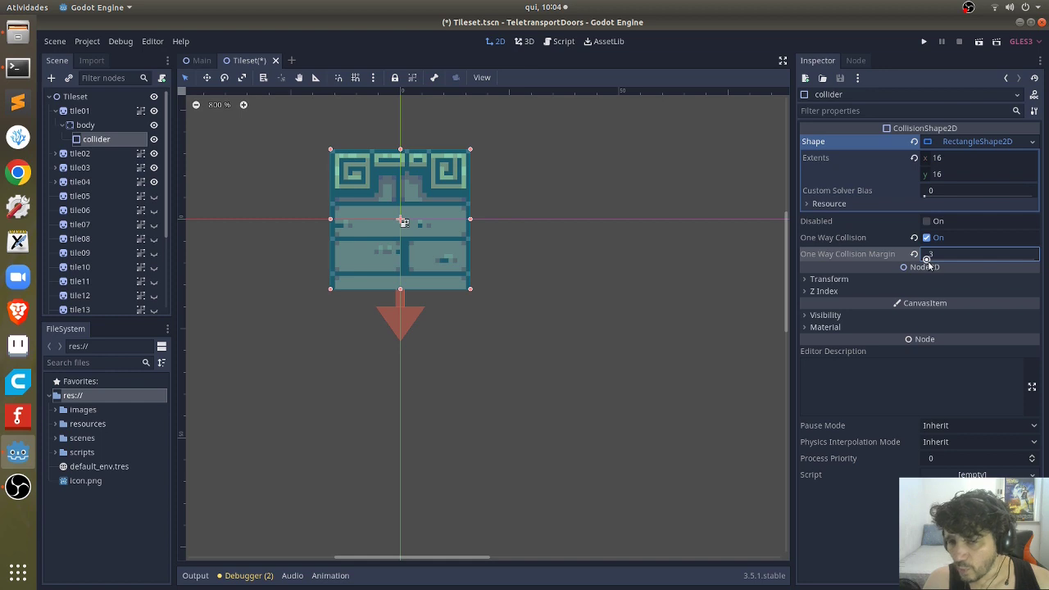
pyautogui.click(655, 289)
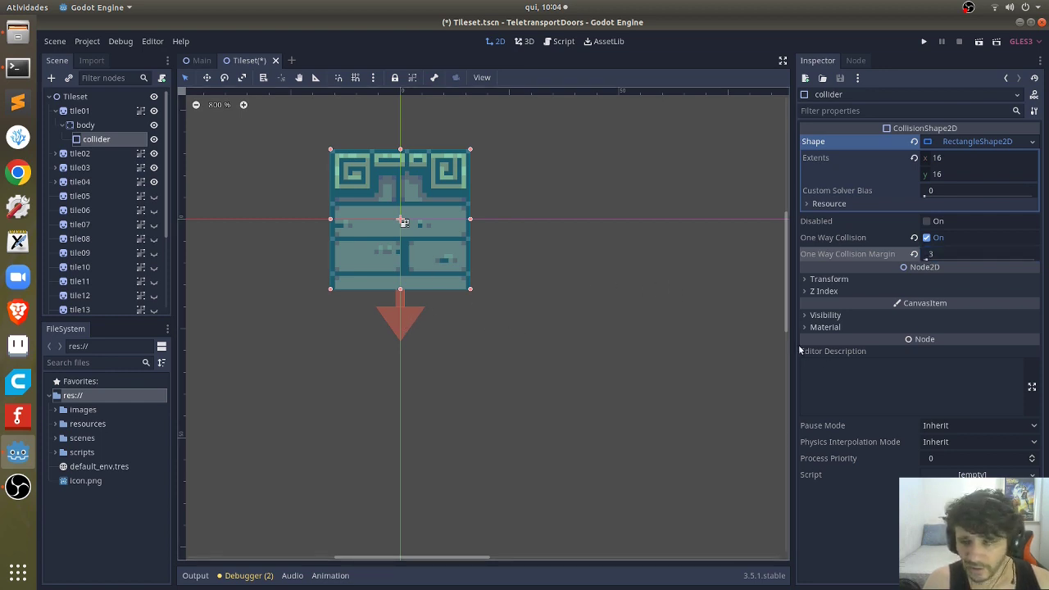
pyautogui.click(932, 254)
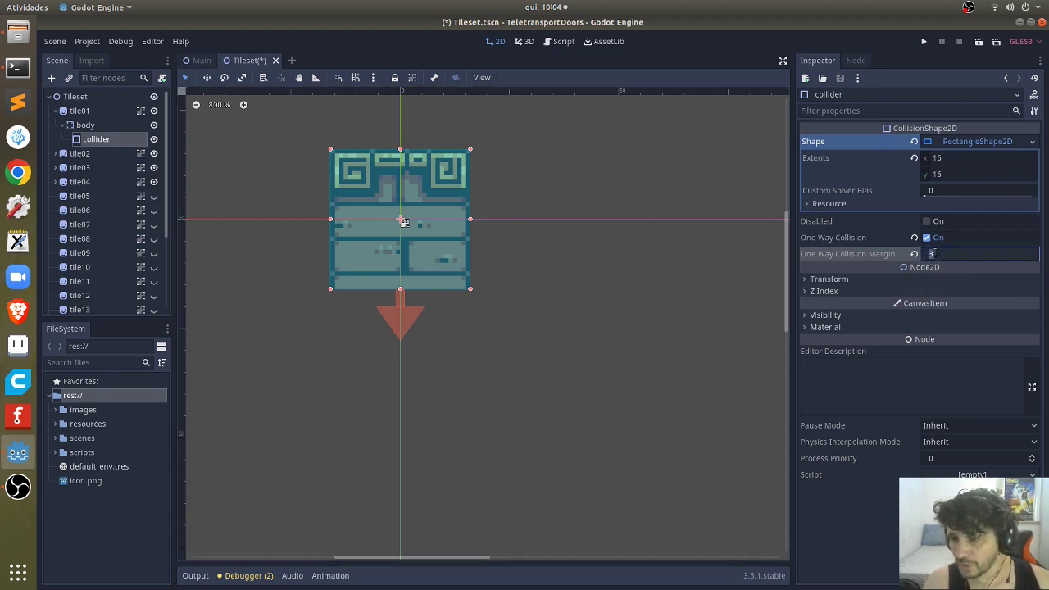
pyautogui.write('1')
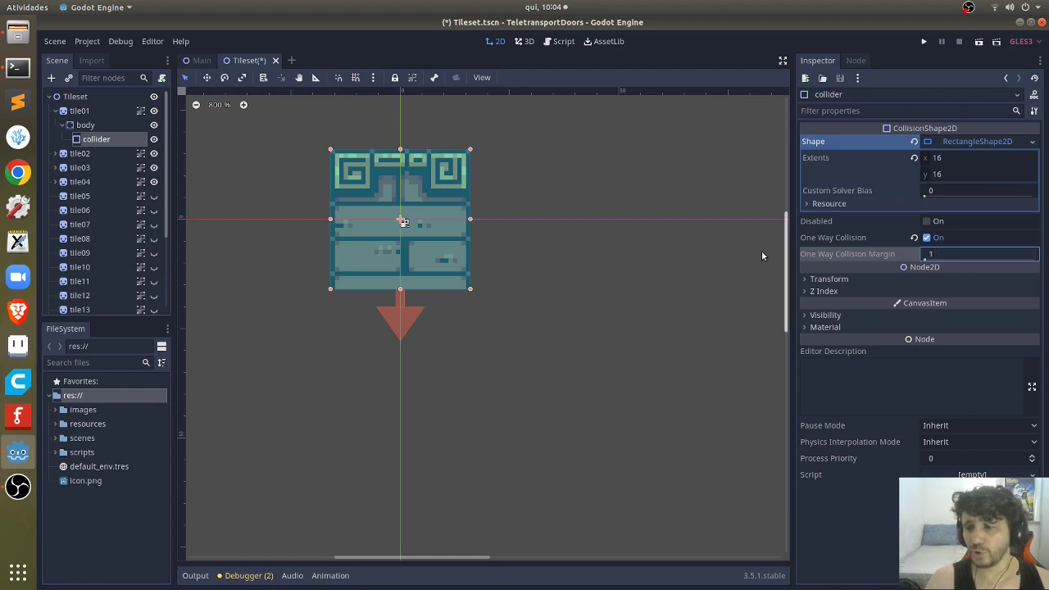
pyautogui.press('Return')
pyautogui.click(927, 237)
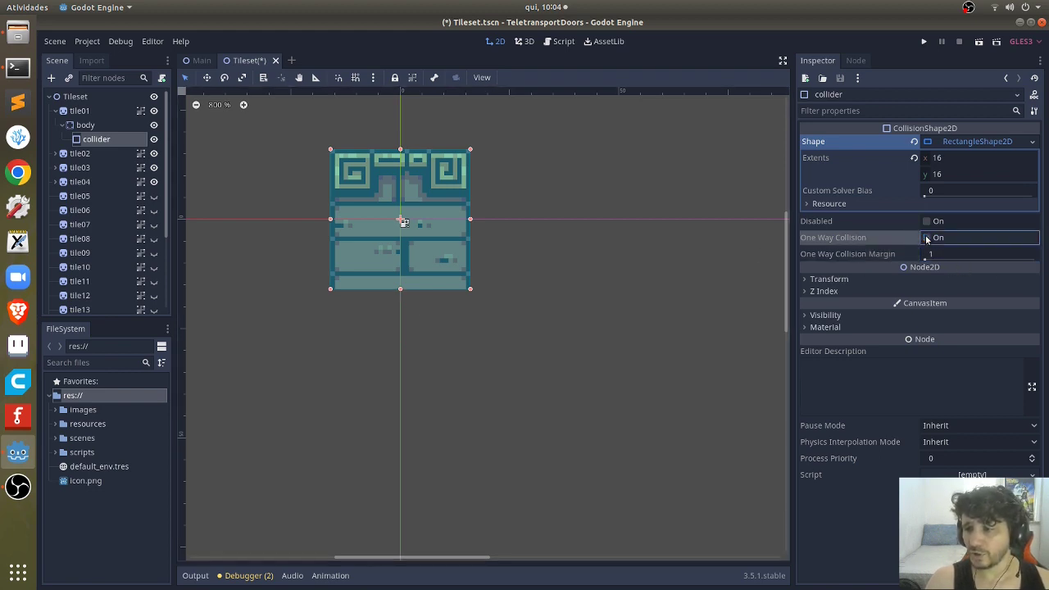
# Step: Re-enable One Way Collision on tile01's collider and turn it on for the tile02, tile03 and tile04 colliders
pyautogui.click(927, 238)
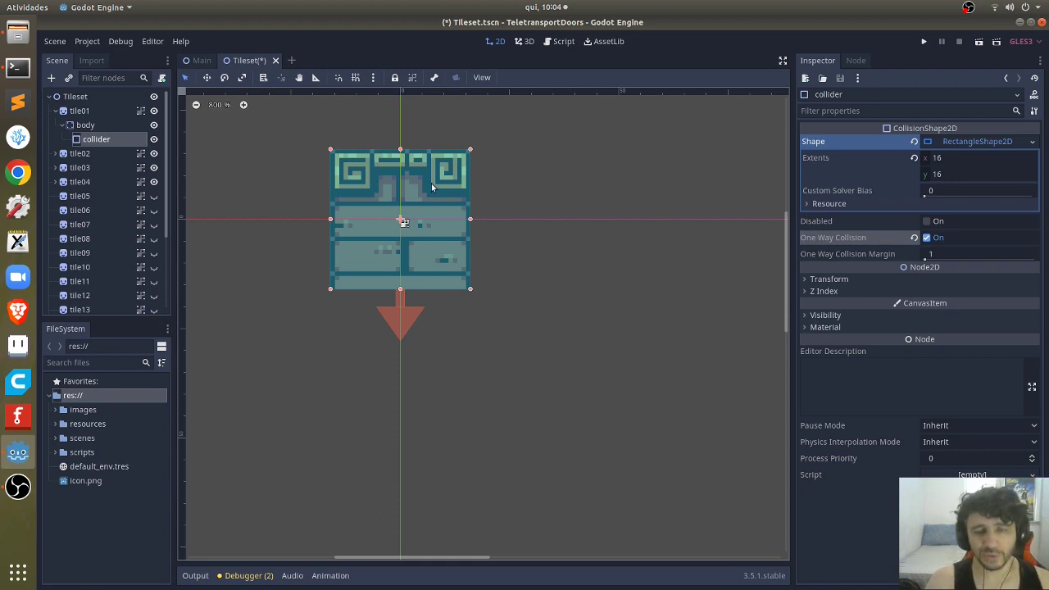
pyautogui.click(57, 154)
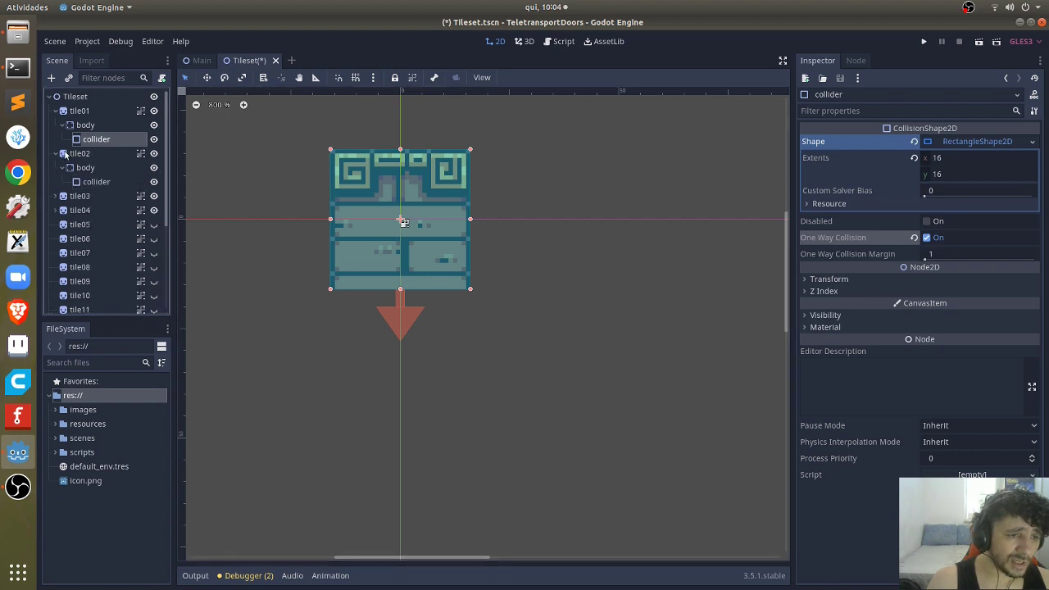
pyautogui.click(97, 182)
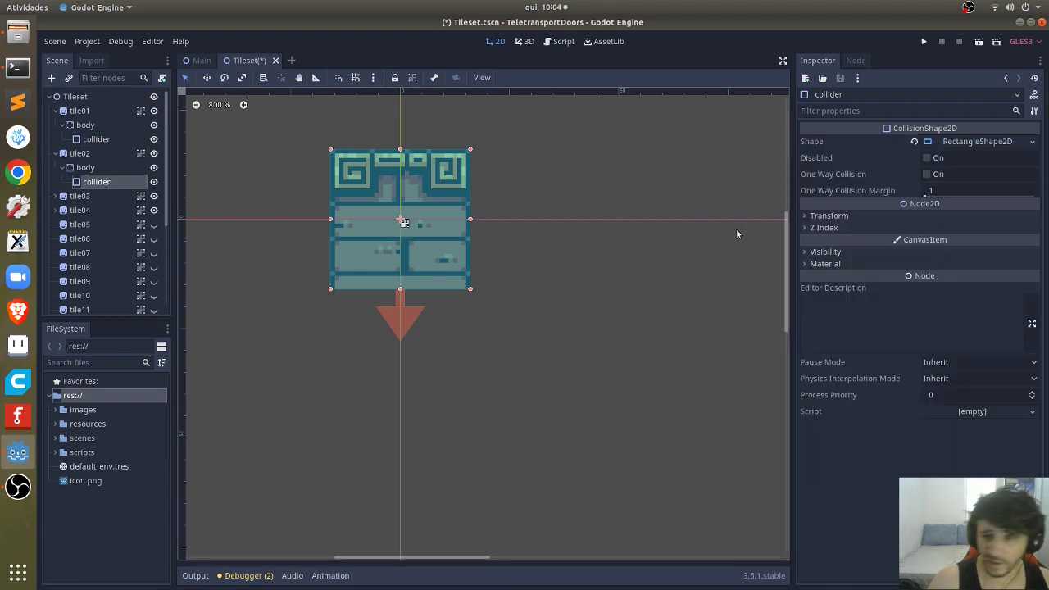
pyautogui.click(926, 174)
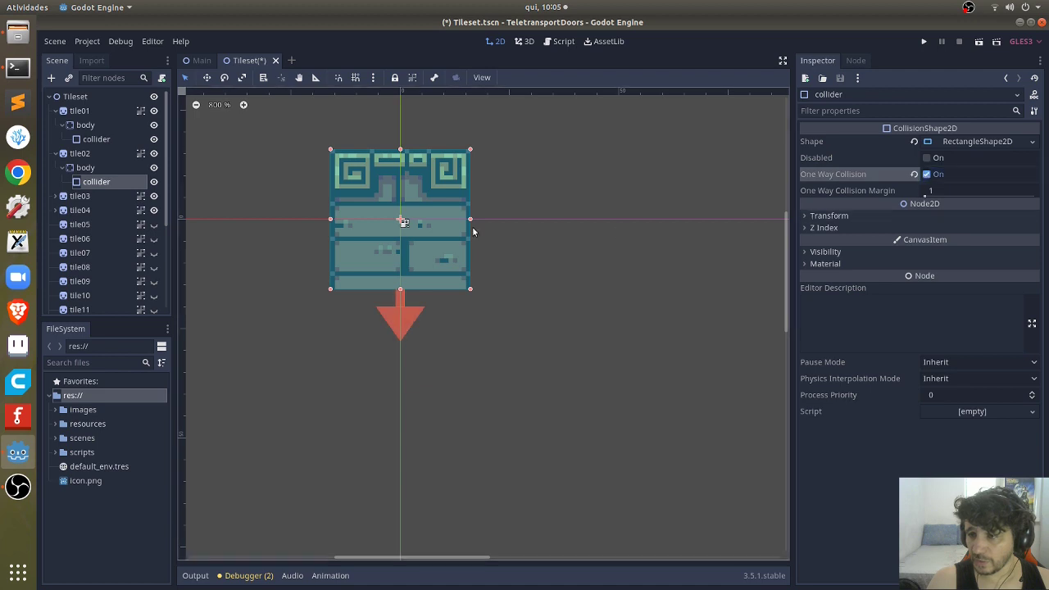
pyautogui.click(55, 196)
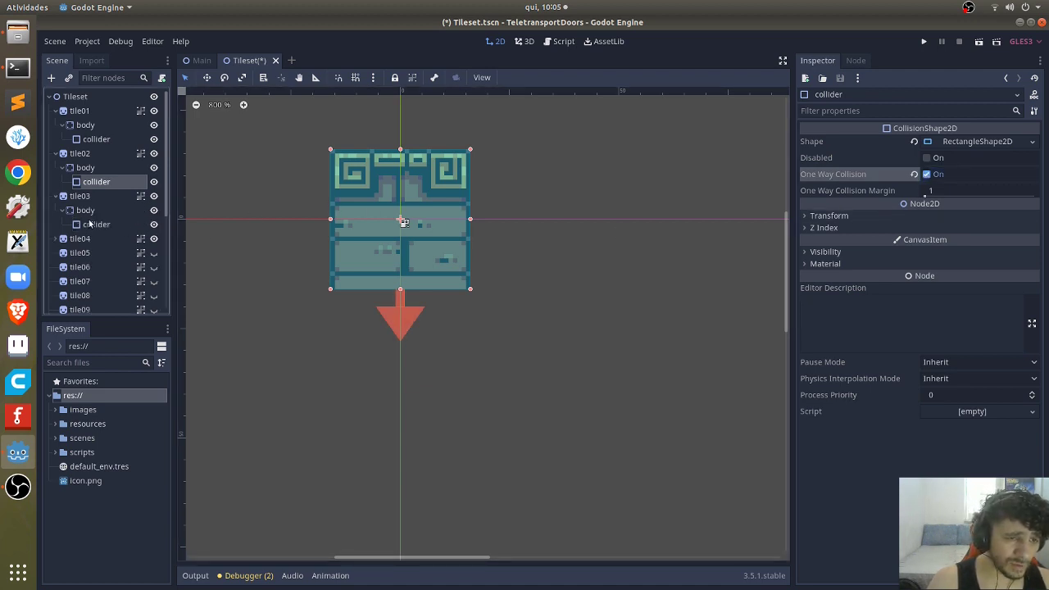
pyautogui.click(89, 224)
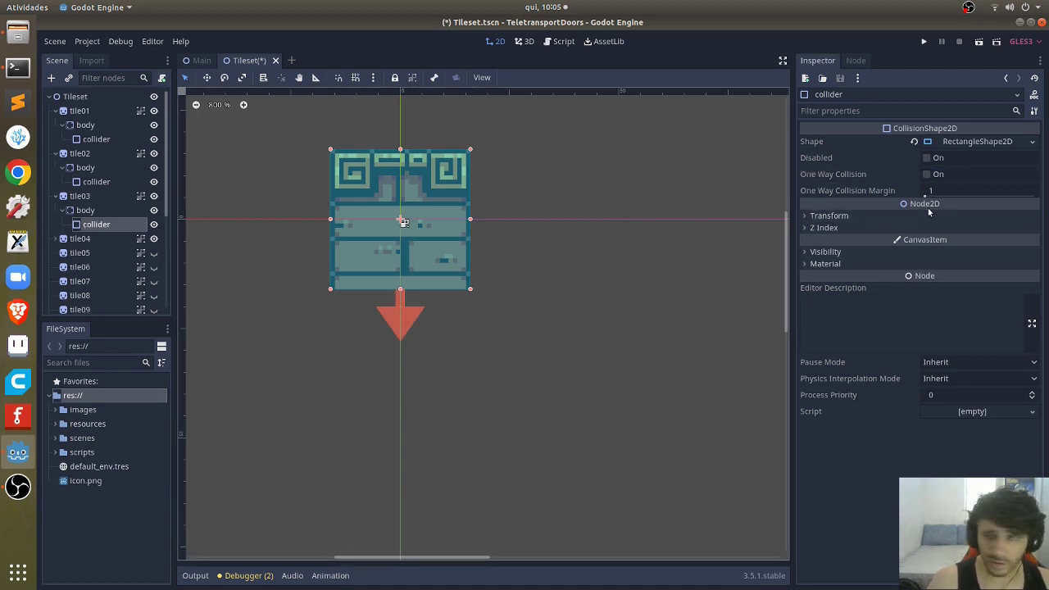
pyautogui.click(927, 175)
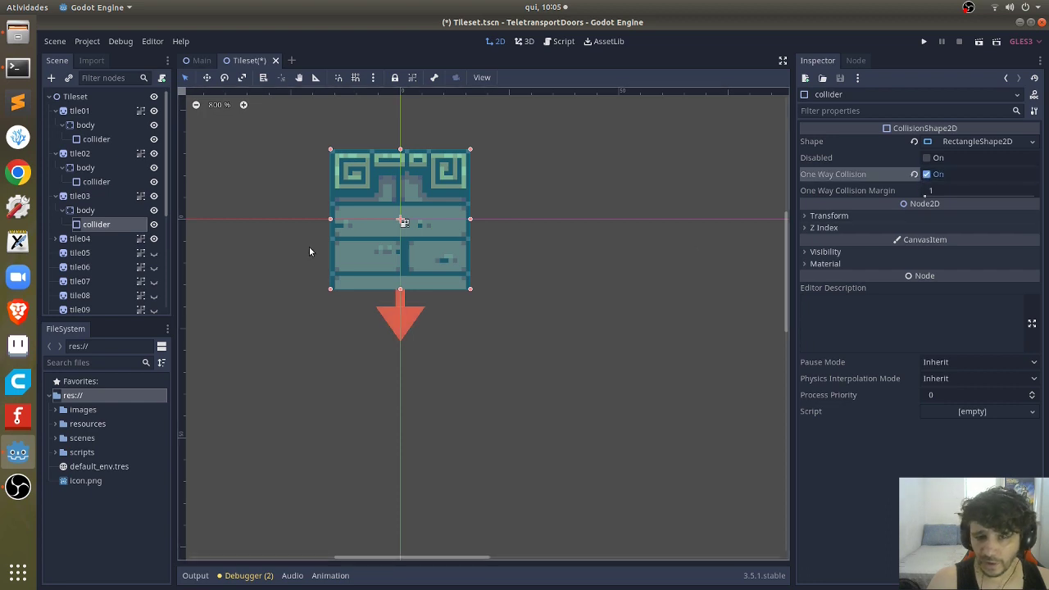
pyautogui.click(55, 239)
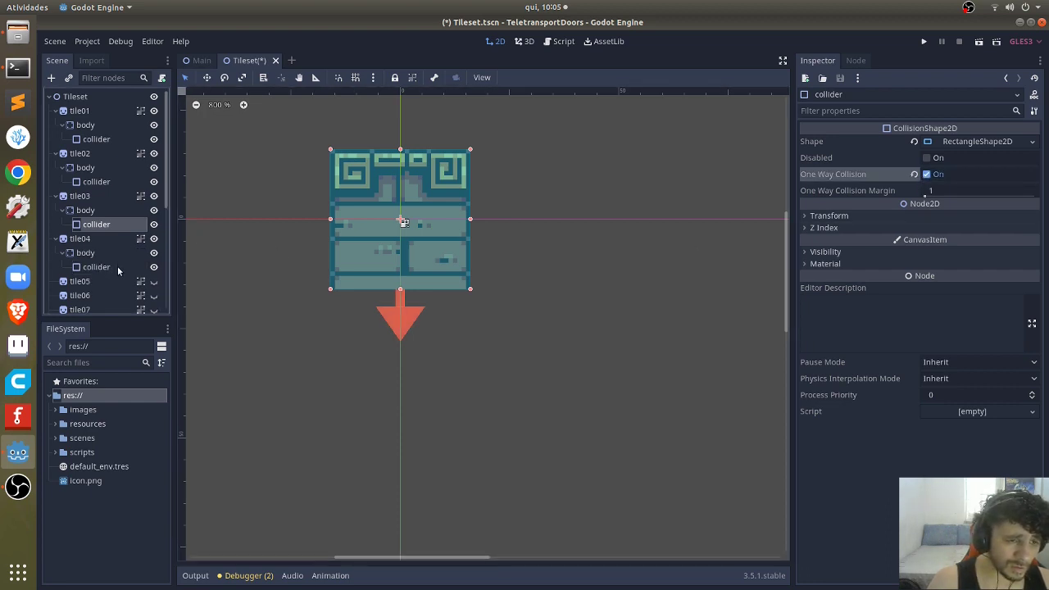
pyautogui.click(116, 271)
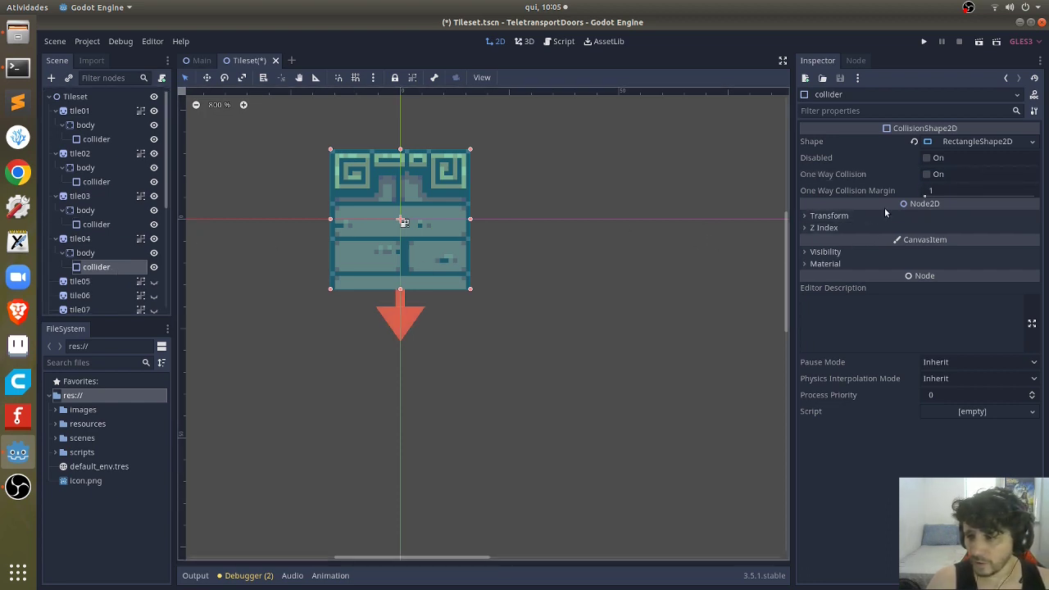
pyautogui.click(926, 175)
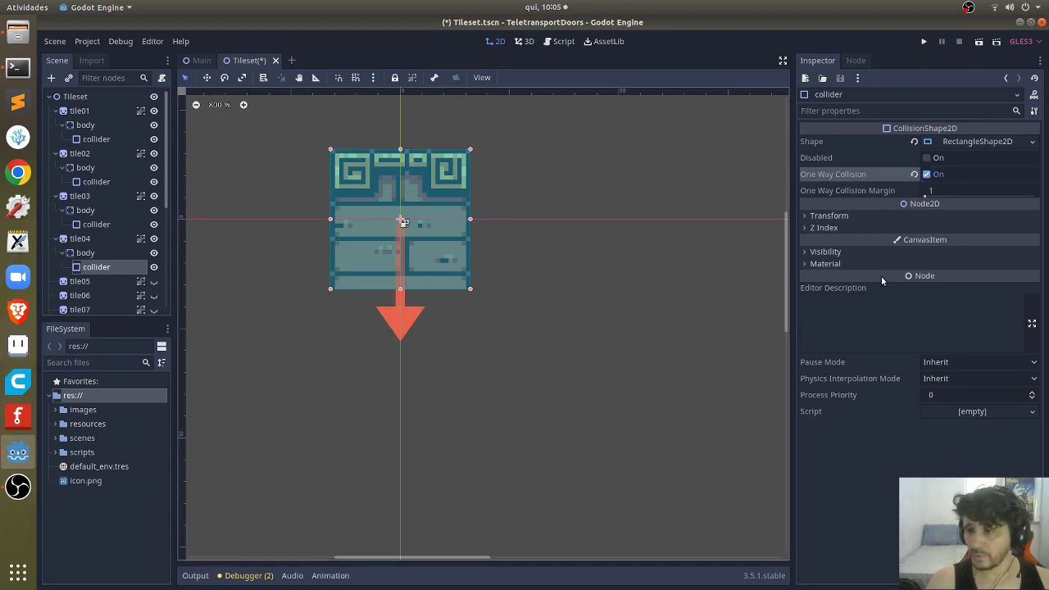
pyautogui.click(78, 114)
# Step: Check the tile02 and tile03 sprites and save Tileset.tscn with Ctrl+S
pyautogui.click(84, 154)
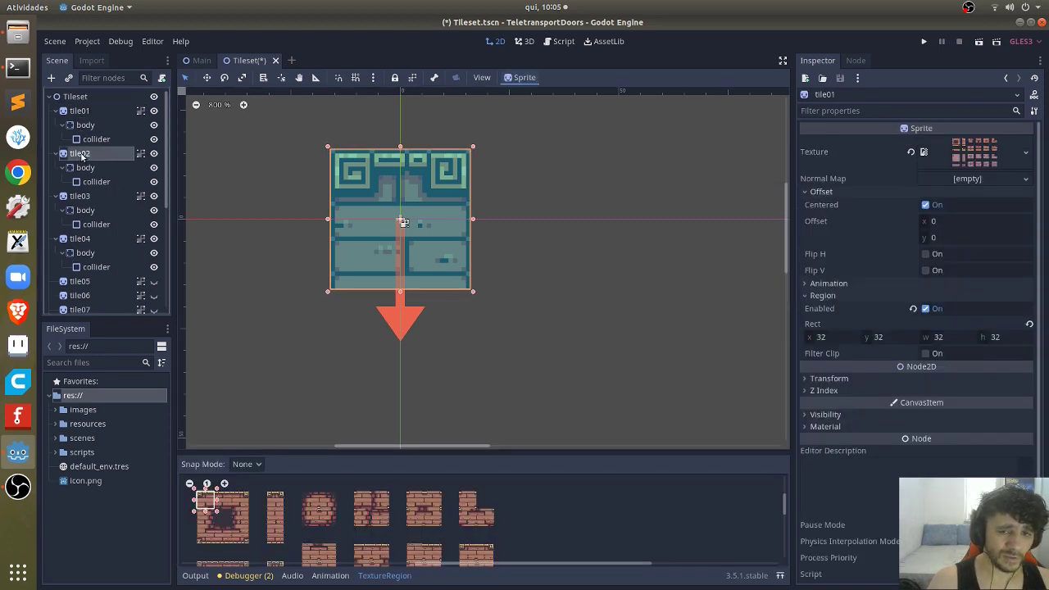
pyautogui.click(79, 198)
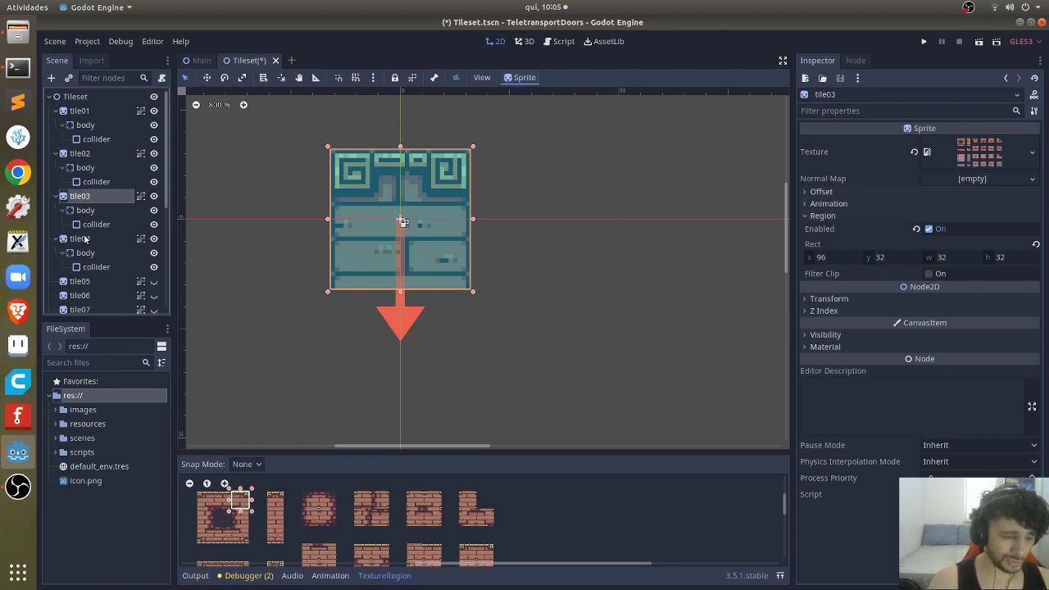
pyautogui.hotkey('ctrl', 's')
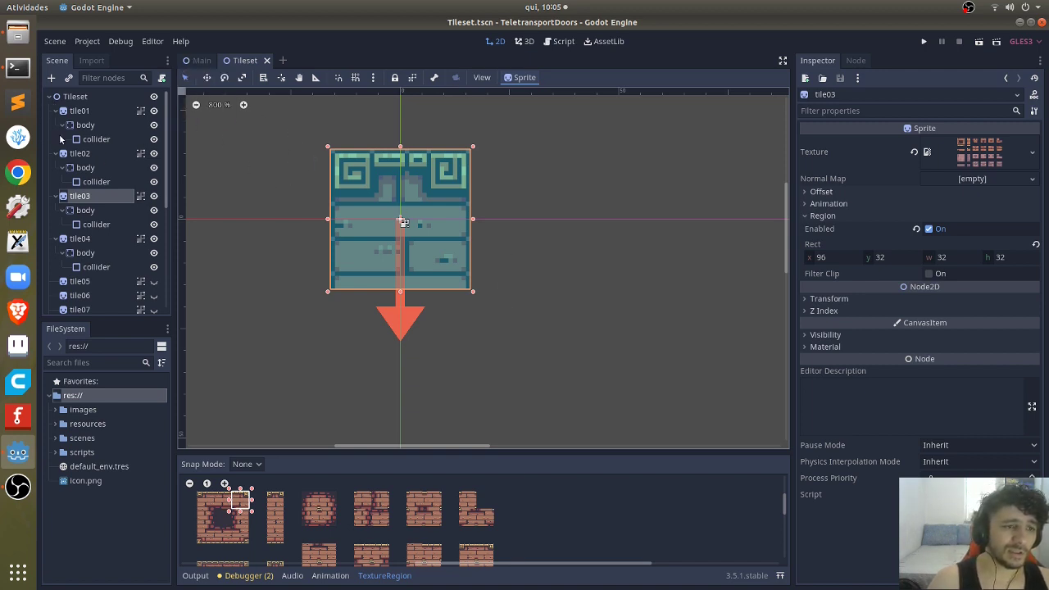
# Step: Make tile05 through tile20 visible again and save the Tileset scene
pyautogui.scroll(-3, 127, 147)
pyautogui.scroll(-2, 127, 147)
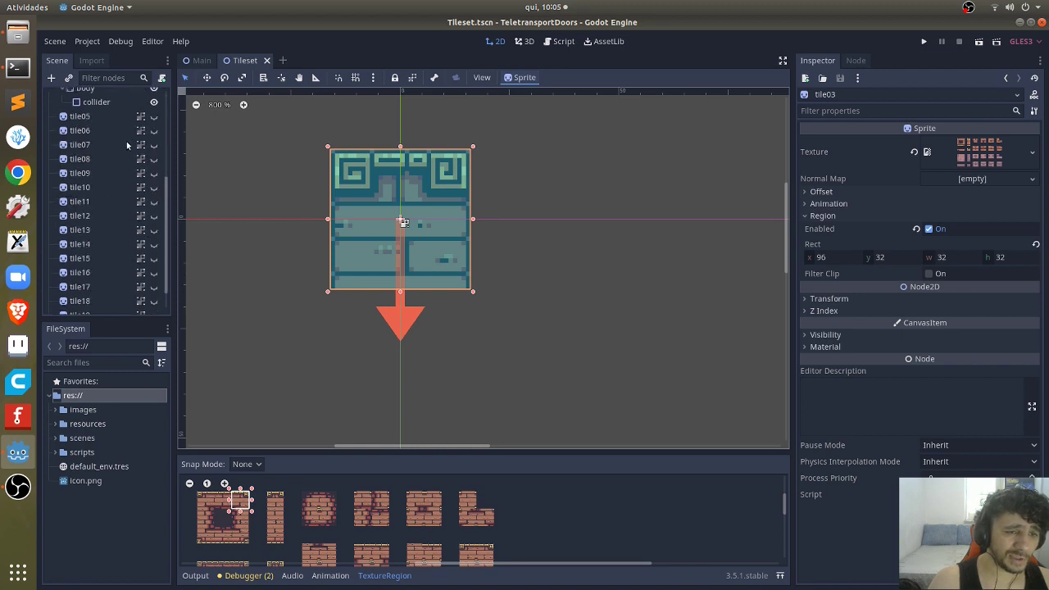
pyautogui.click(153, 117)
pyautogui.click(153, 130)
pyautogui.click(153, 145)
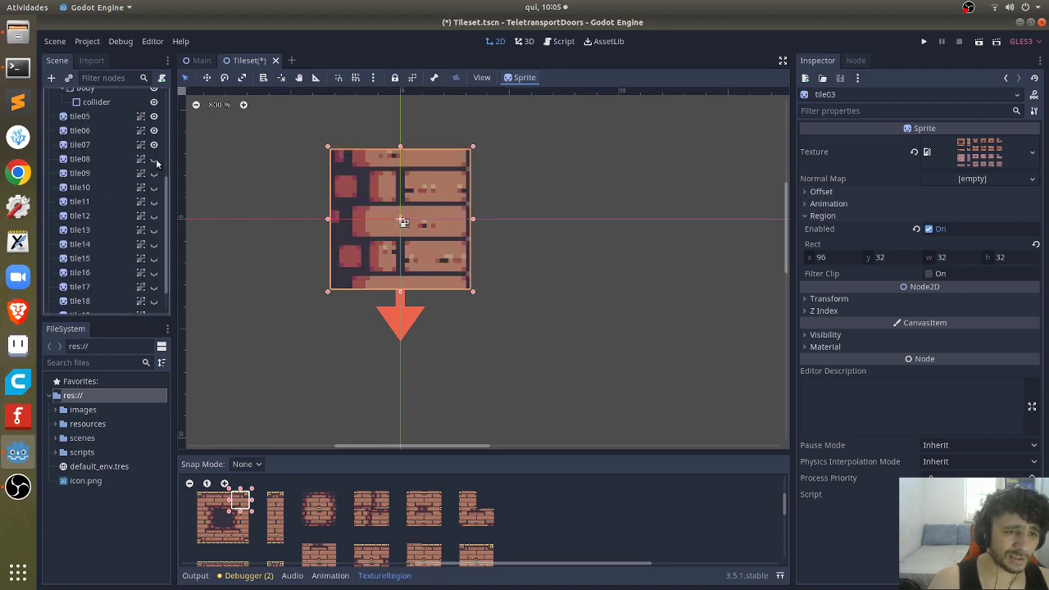
pyautogui.click(154, 159)
pyautogui.click(153, 173)
pyautogui.click(154, 201)
pyautogui.click(153, 187)
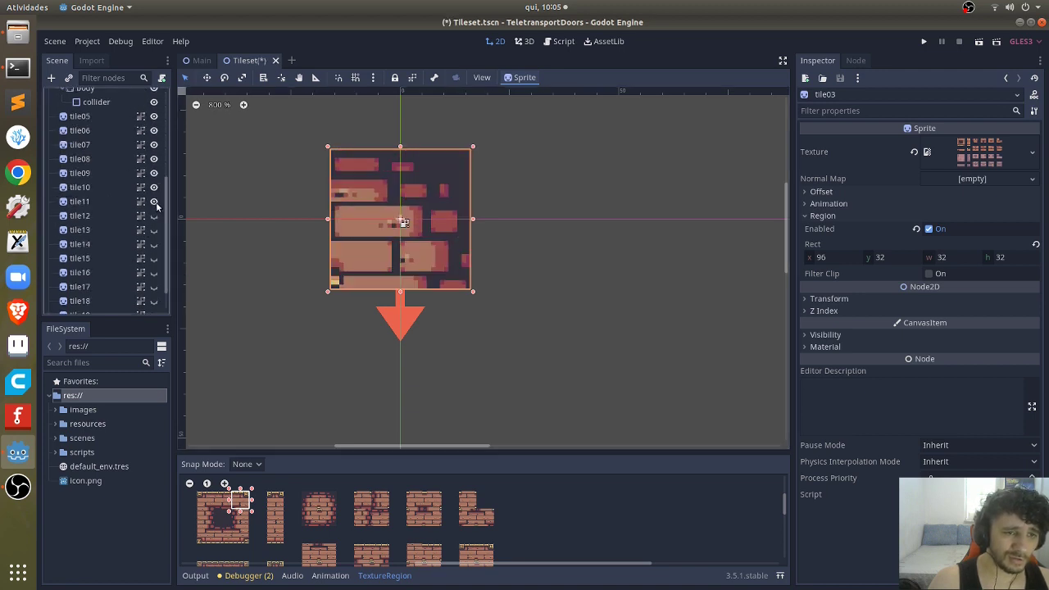
pyautogui.click(153, 216)
pyautogui.click(153, 229)
pyautogui.click(153, 244)
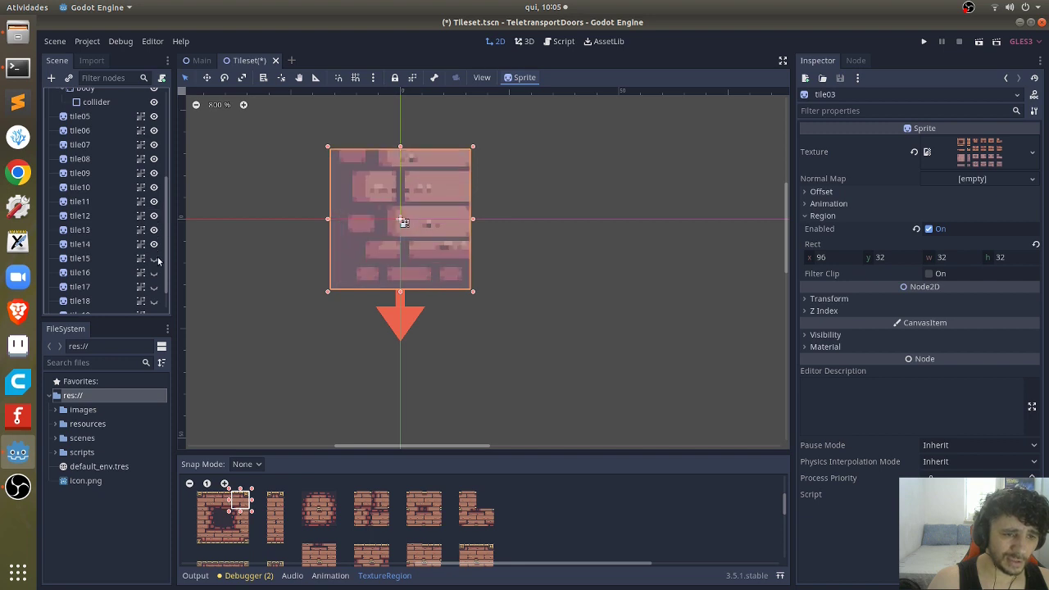
pyautogui.click(153, 258)
pyautogui.click(154, 273)
pyautogui.click(153, 287)
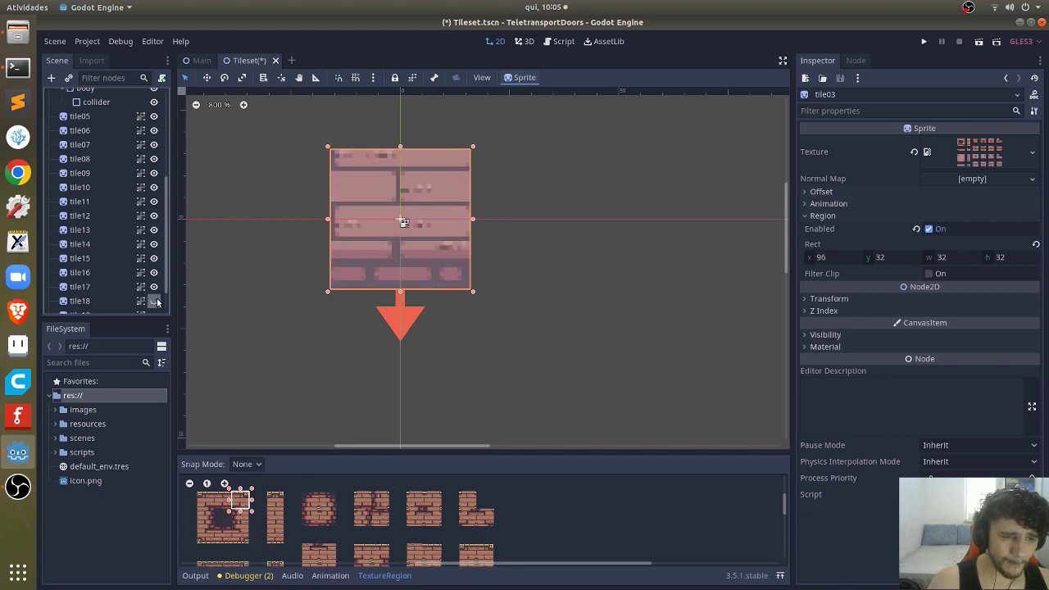
pyautogui.click(154, 300)
pyautogui.scroll(-2, 155, 297)
pyautogui.click(153, 287)
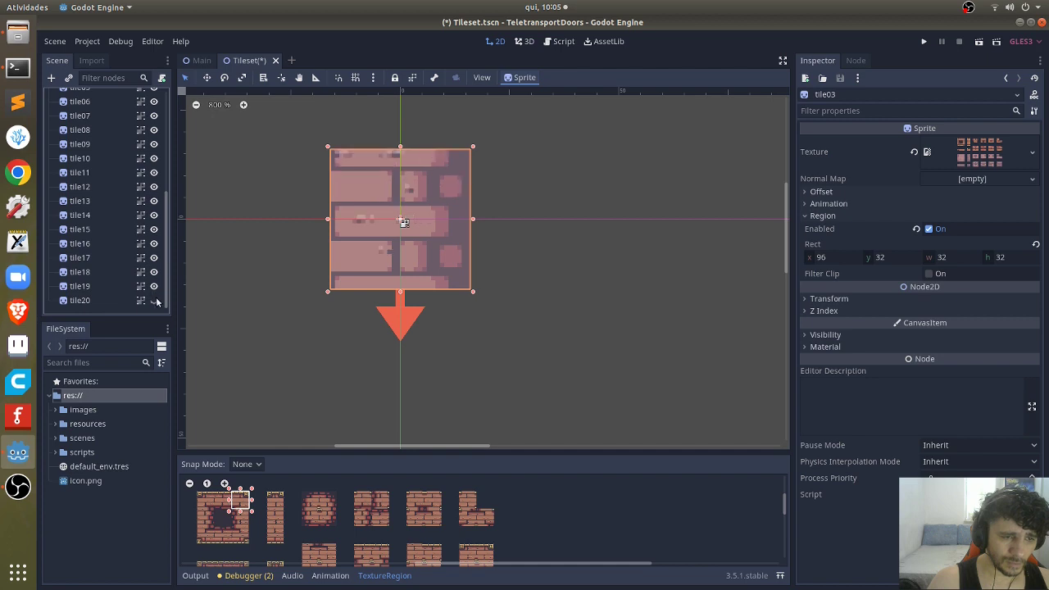
pyautogui.click(153, 301)
pyautogui.scroll(5, 82, 164)
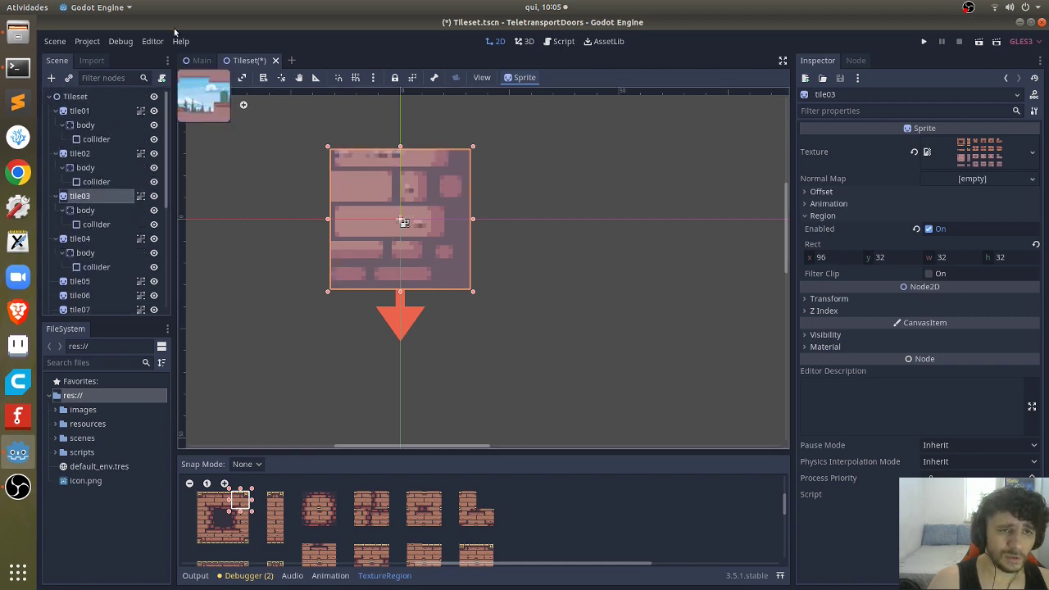
pyautogui.hotkey('ctrl', 's')
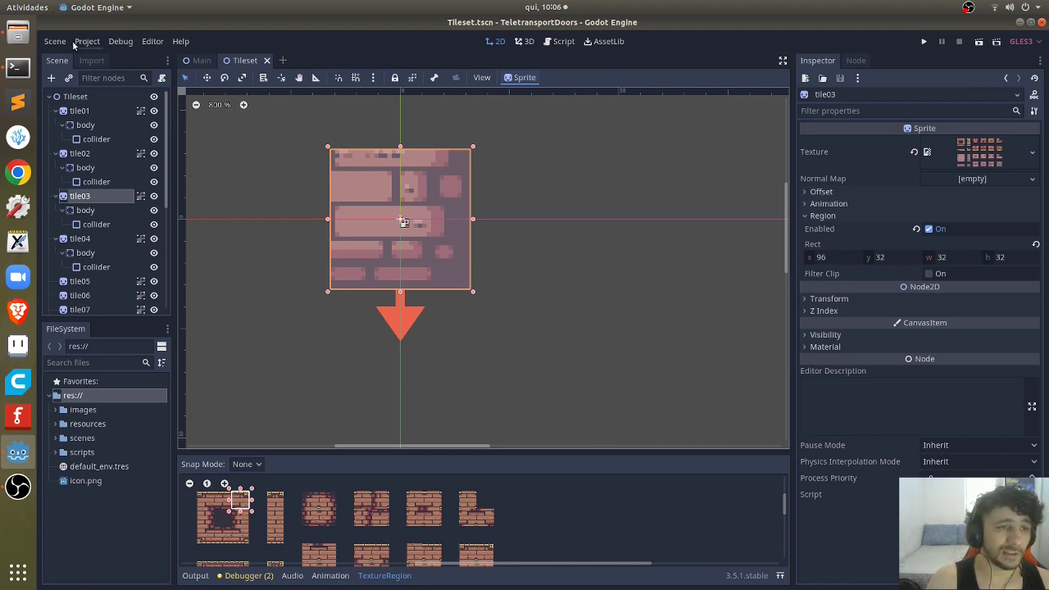
# Step: Convert the scene to a TileSet, overwrite resources/tileset.tres, and return to the Main scene
pyautogui.click(47, 40)
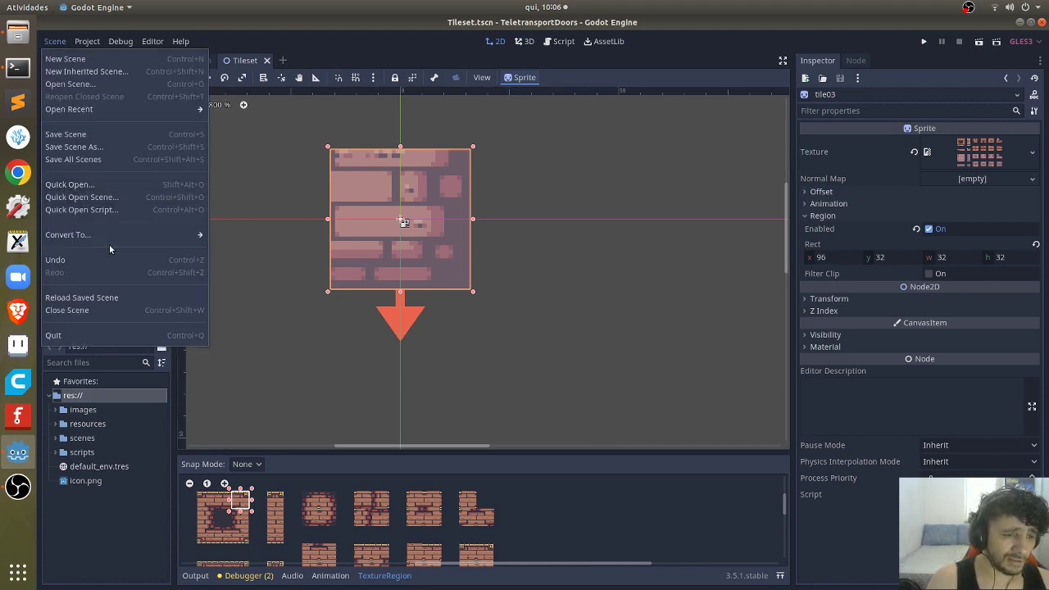
pyautogui.moveTo(113, 237)
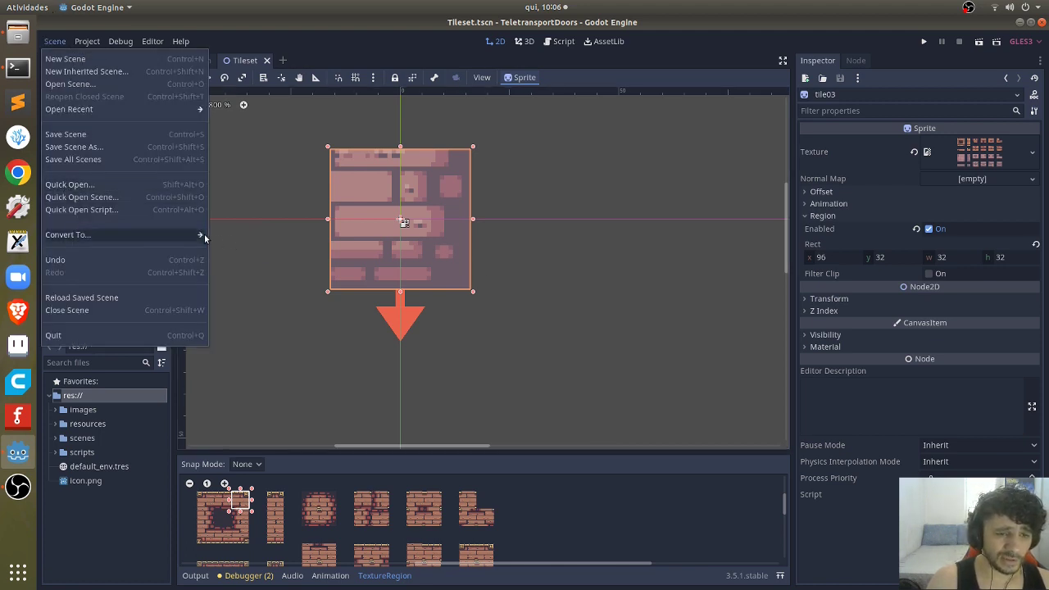
pyautogui.click(228, 250)
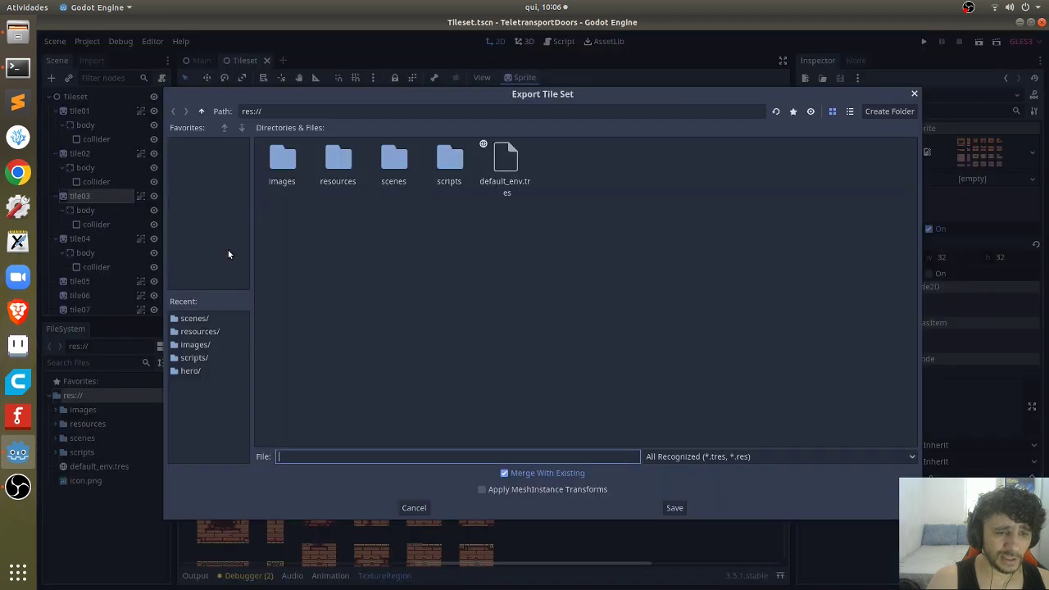
pyautogui.doubleClick(336, 161)
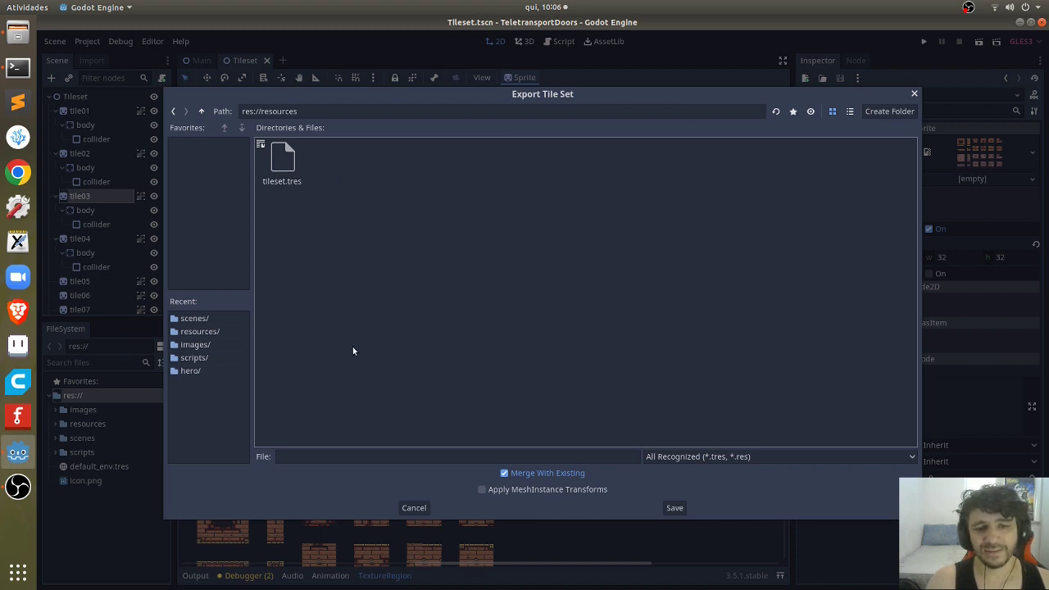
pyautogui.click(286, 159)
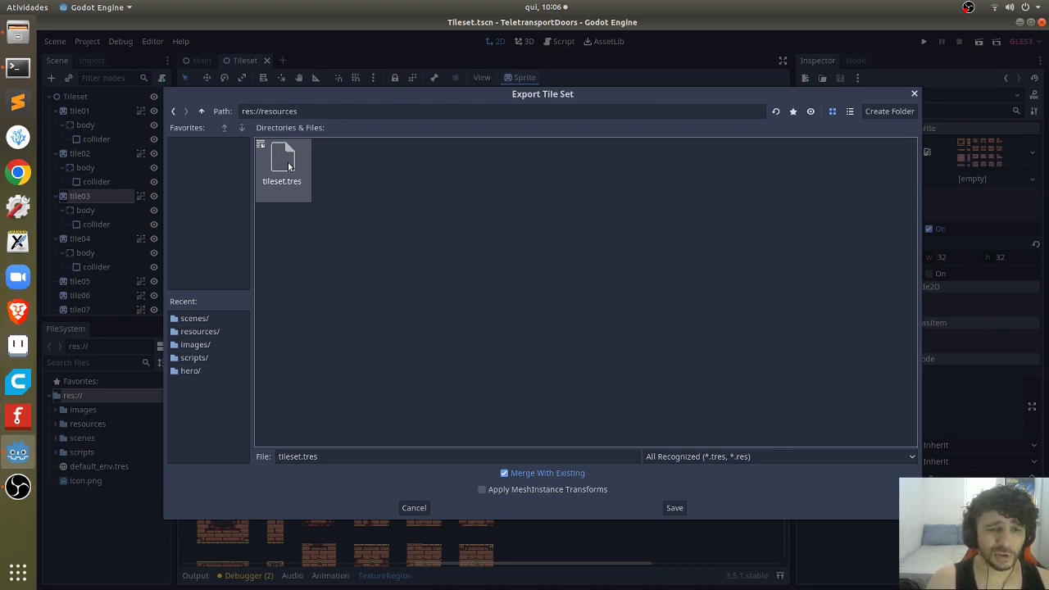
pyautogui.click(675, 508)
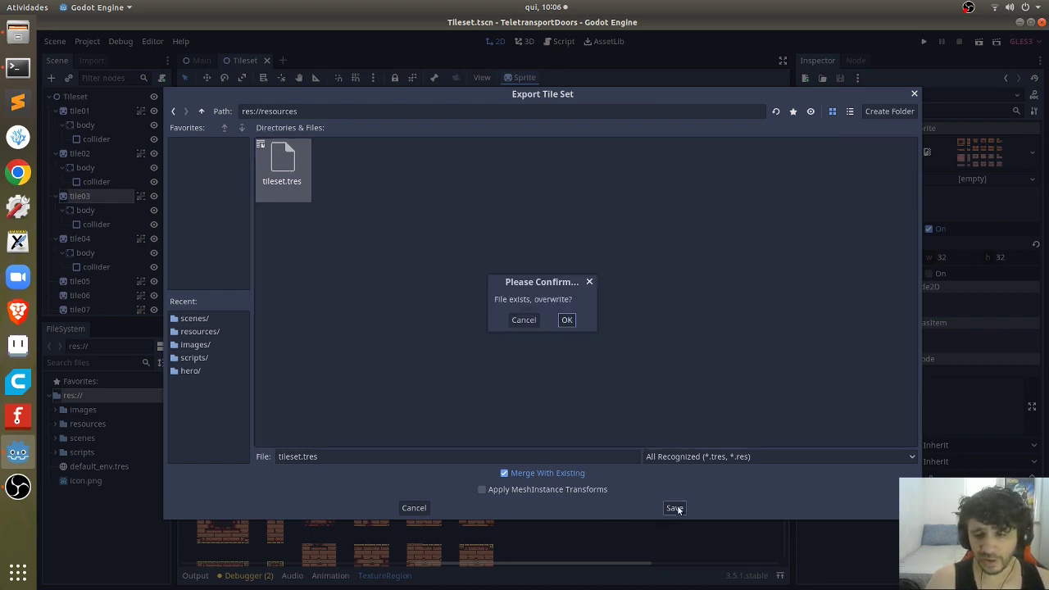
pyautogui.click(568, 319)
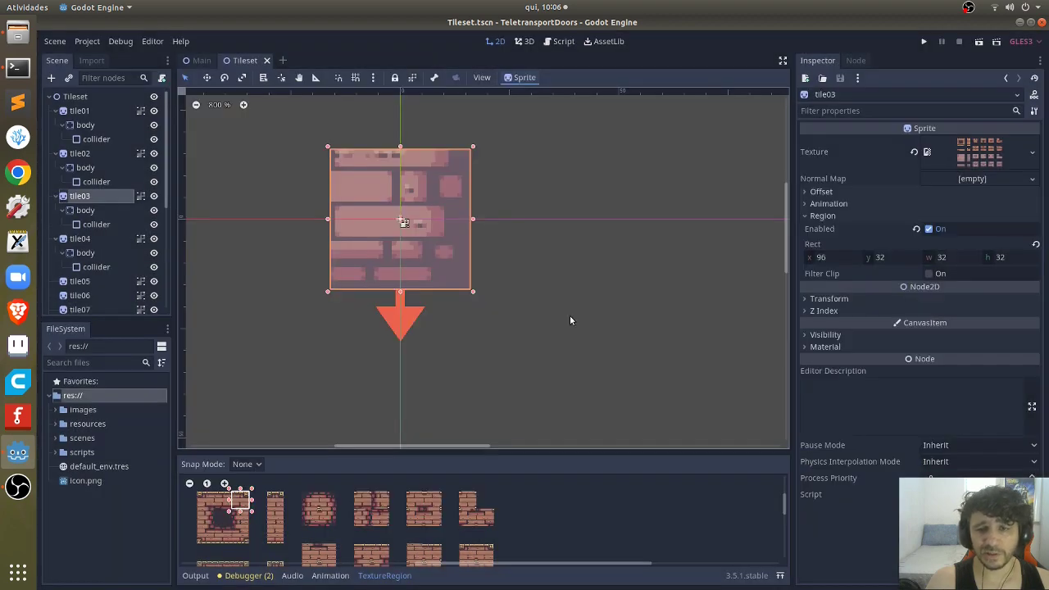
pyautogui.click(197, 60)
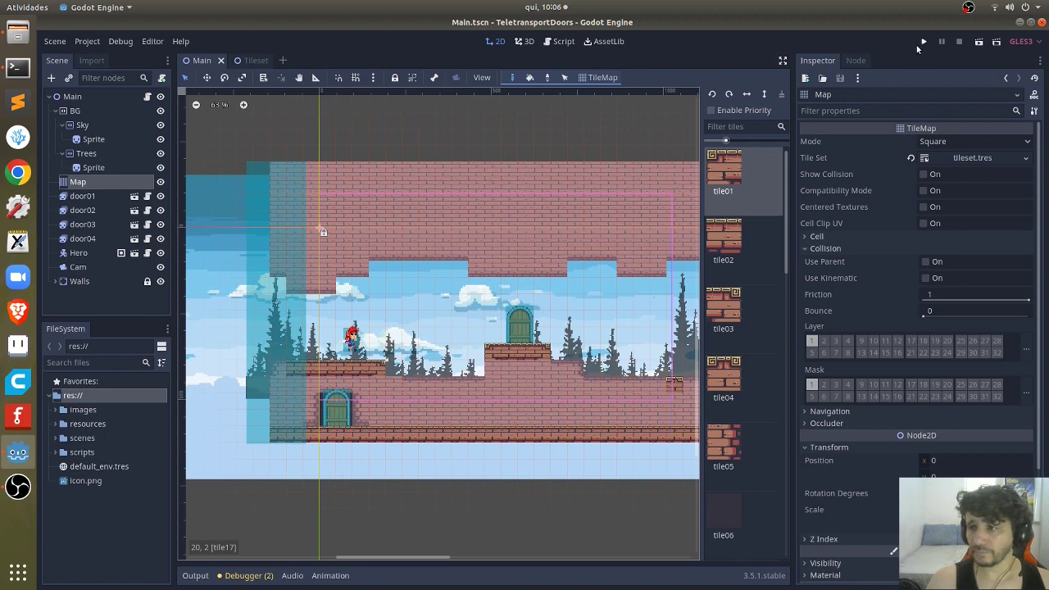
# Step: Run the game and move the hero left and right, jumping onto the brick ledges and blocks
pyautogui.click(923, 41)
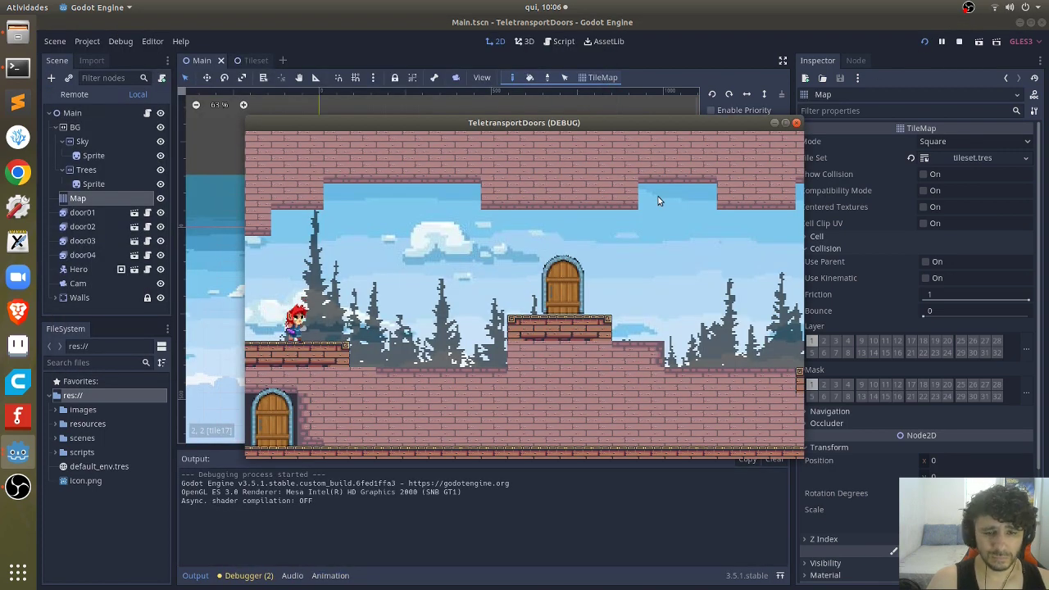
pyautogui.press('Right')
pyautogui.press('Up')
pyautogui.press('Left')
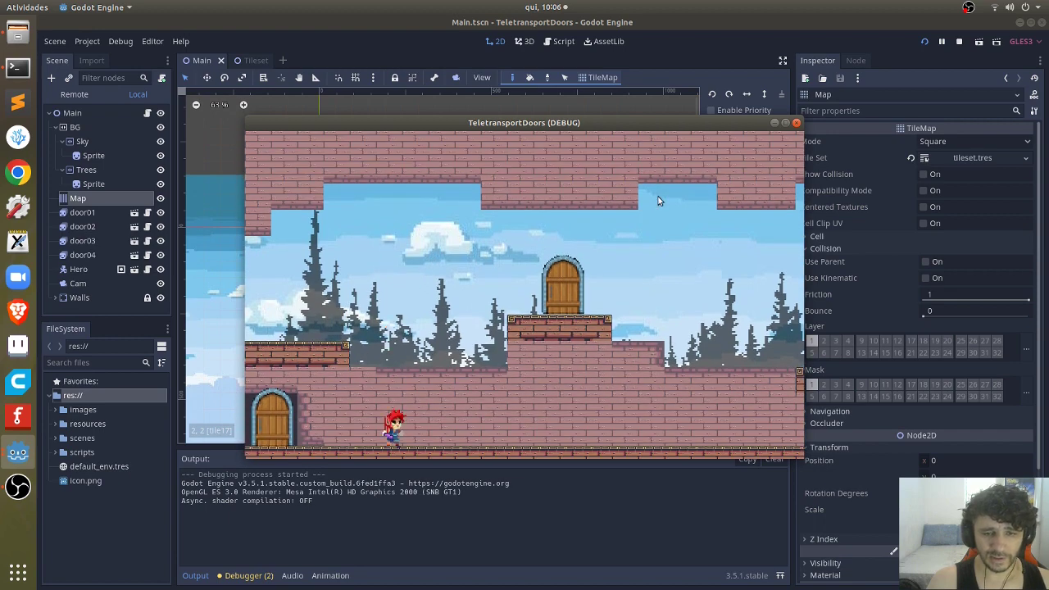
pyautogui.press('Up')
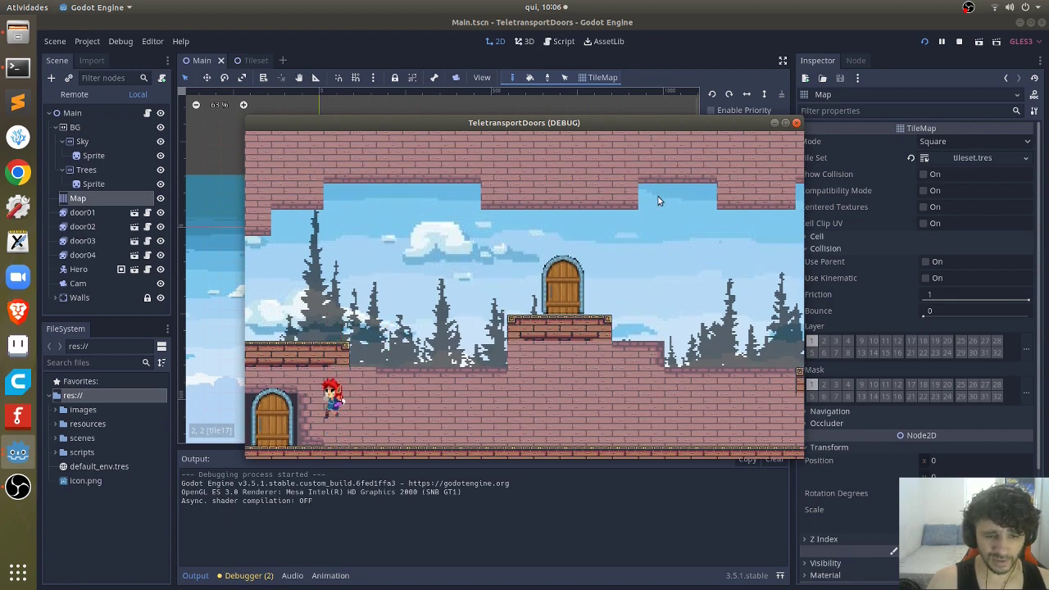
pyautogui.press('Up')
pyautogui.press('Right')
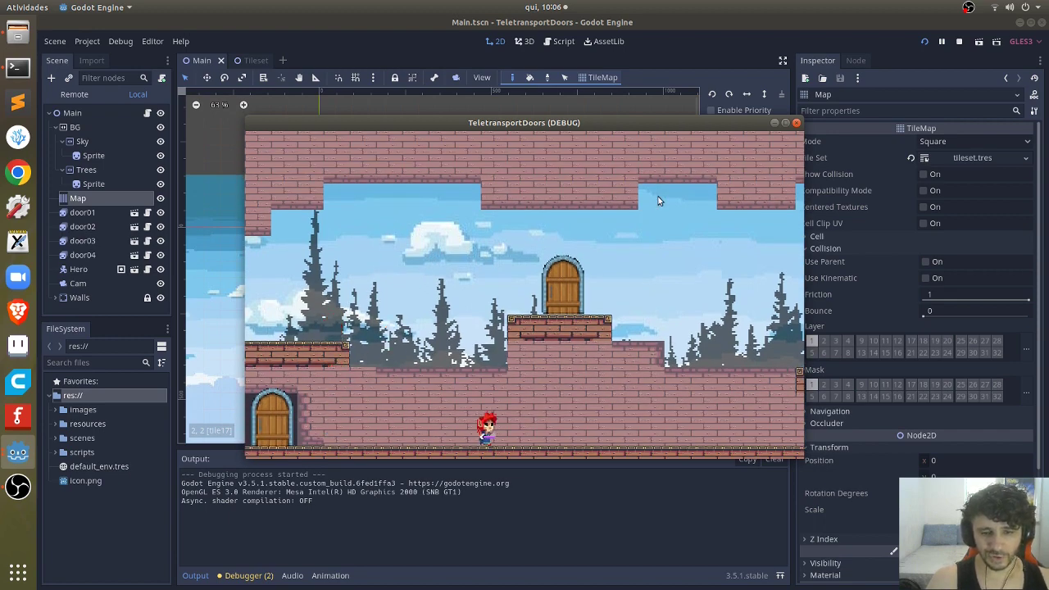
pyautogui.press('Up')
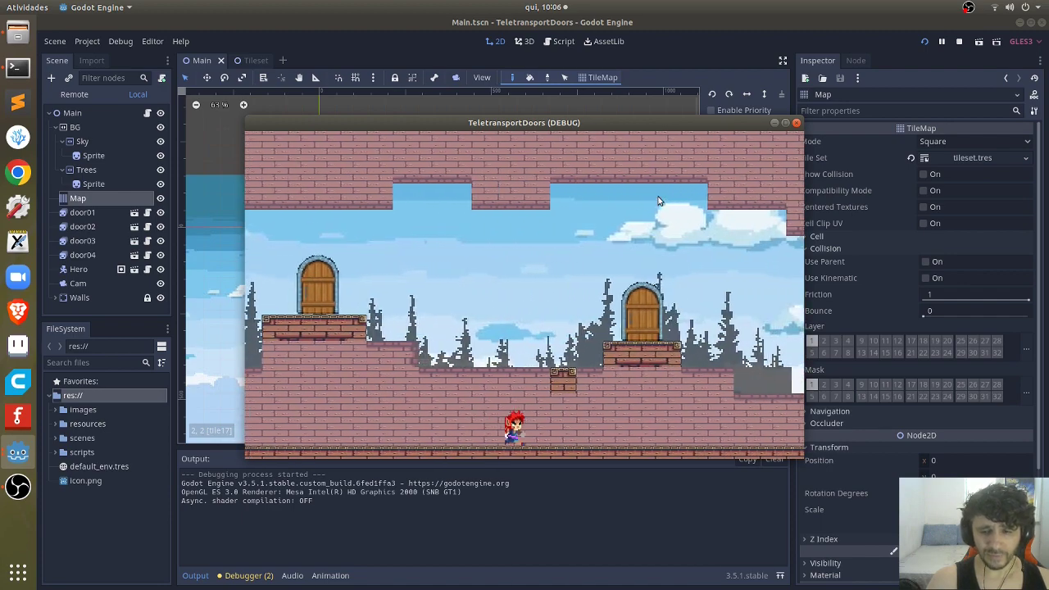
pyautogui.press('Up')
pyautogui.press('Up')
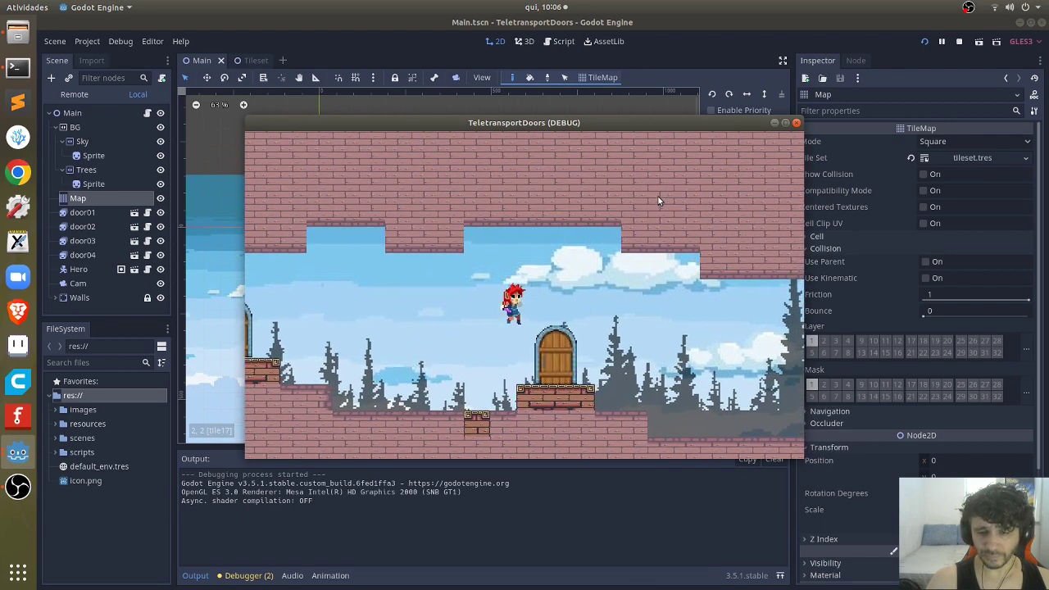
pyautogui.press('Left')
pyautogui.press('Up')
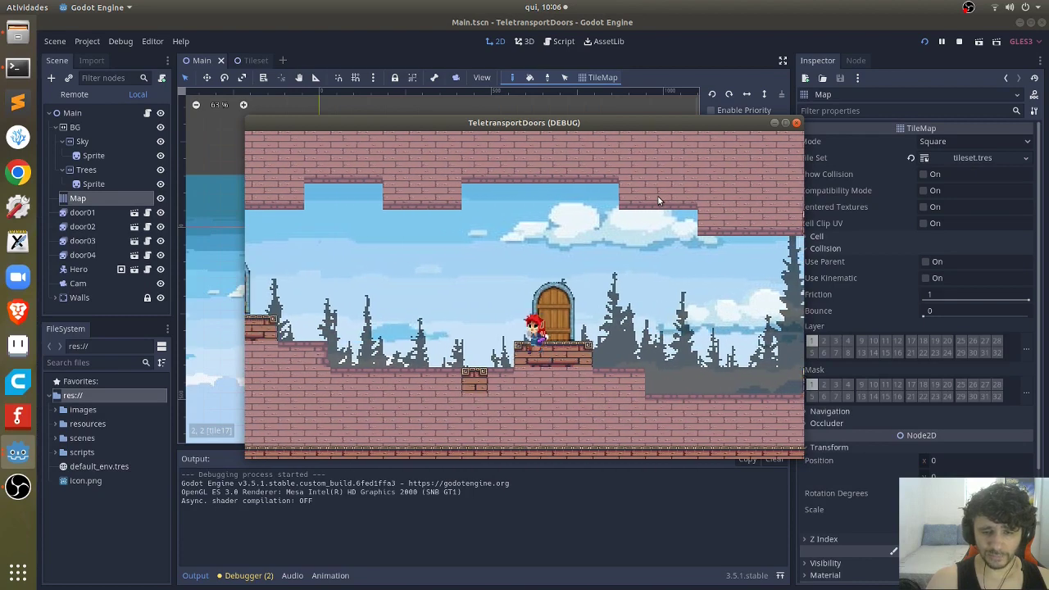
pyautogui.press('Up')
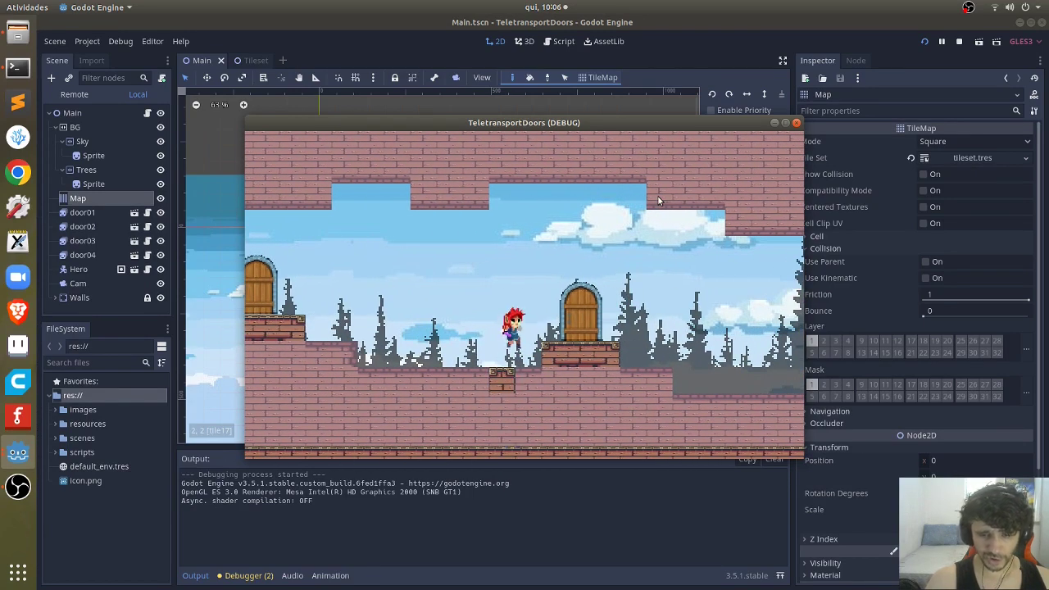
pyautogui.press('Left')
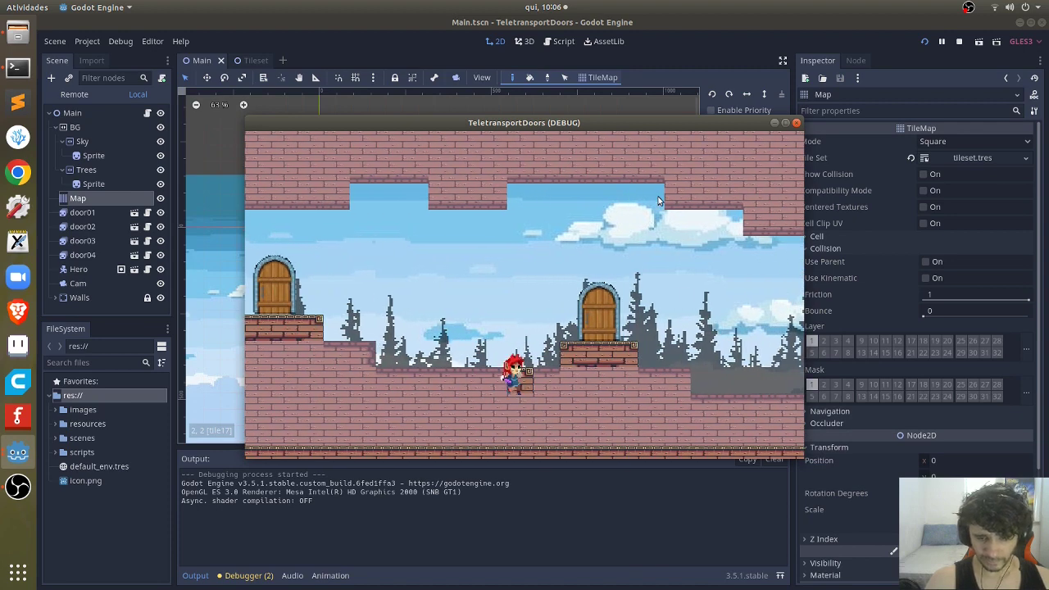
pyautogui.press('Left')
pyautogui.press('Right')
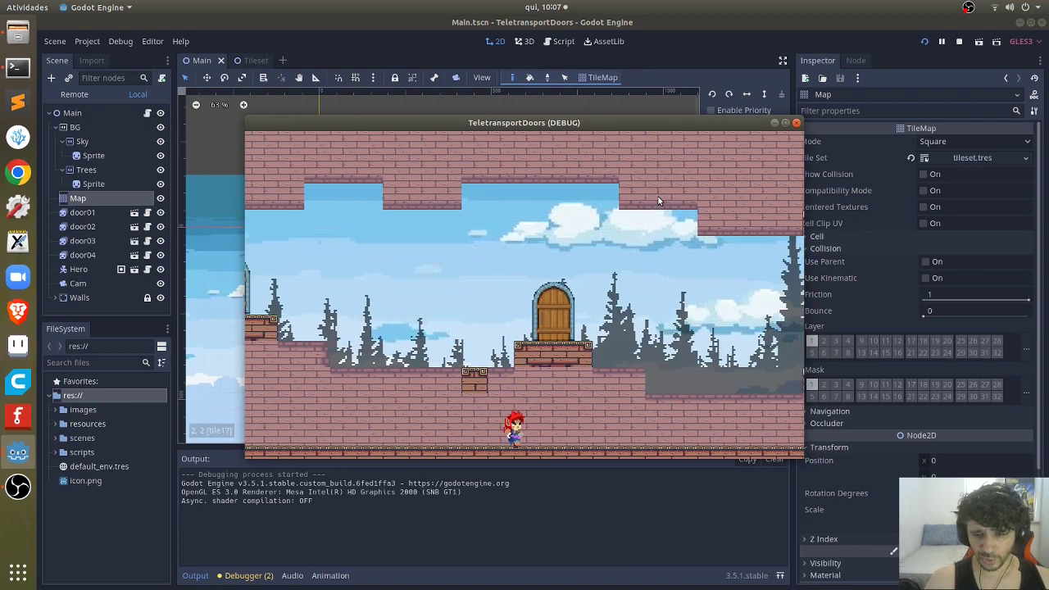
pyautogui.press('Up')
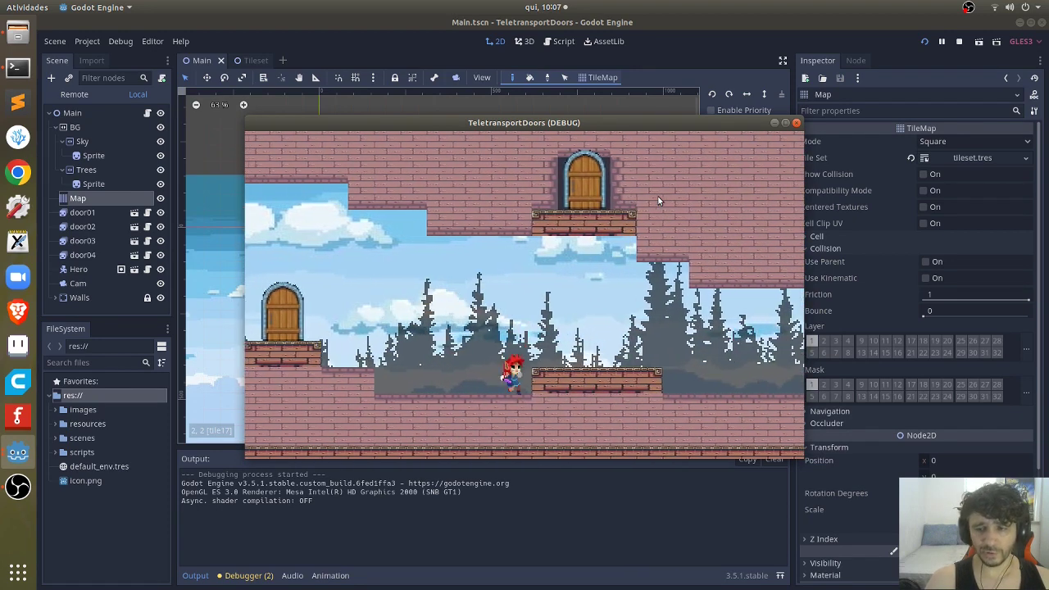
# Step: Keep jumping the hero across the platforms and along the floor, then close the game window
pyautogui.press('Up')
pyautogui.press('Left')
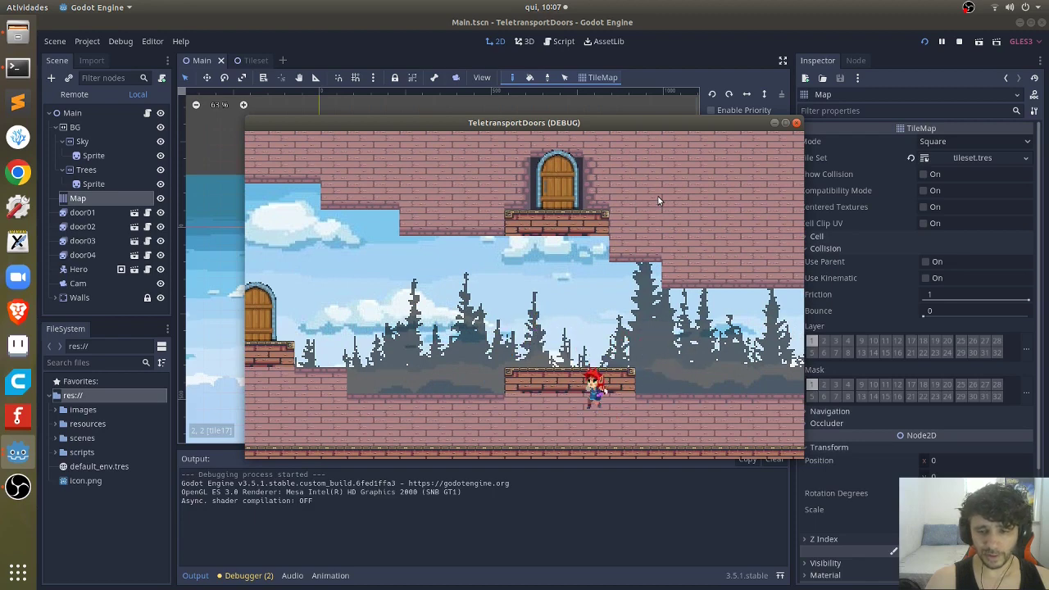
pyautogui.press('Up')
pyautogui.press('Right')
pyautogui.press('Up')
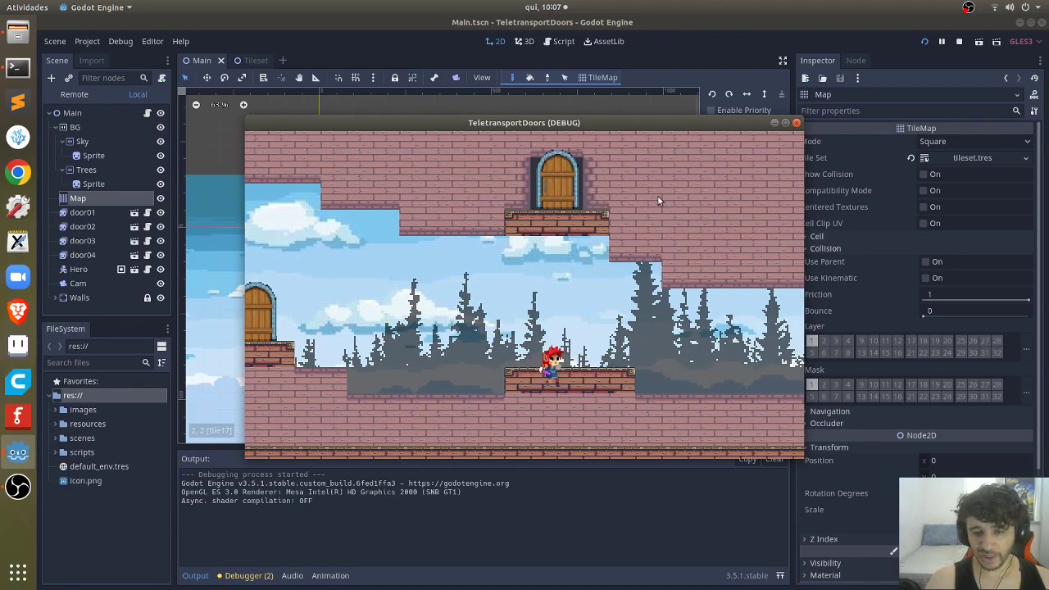
pyautogui.press('Up')
pyautogui.press('Left')
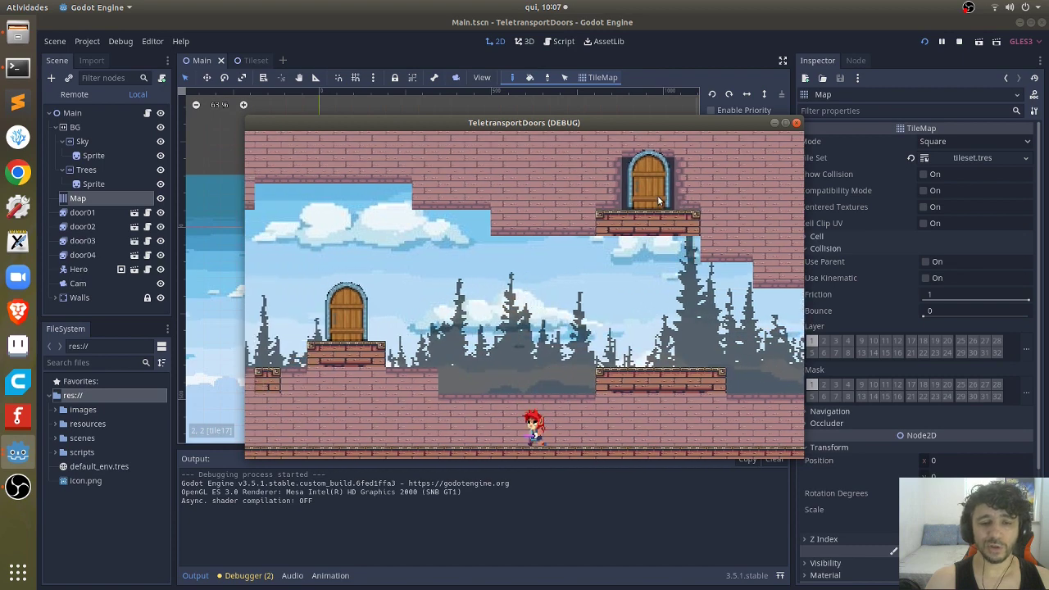
pyautogui.press('Right')
pyautogui.press('Up')
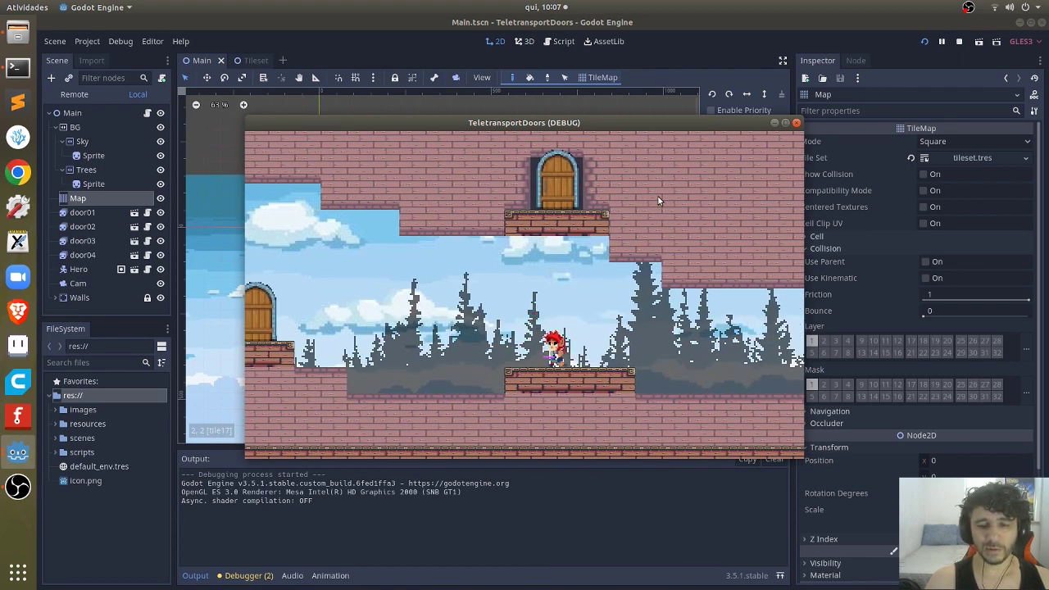
pyautogui.press('Left')
pyautogui.press('Left')
pyautogui.press('Up')
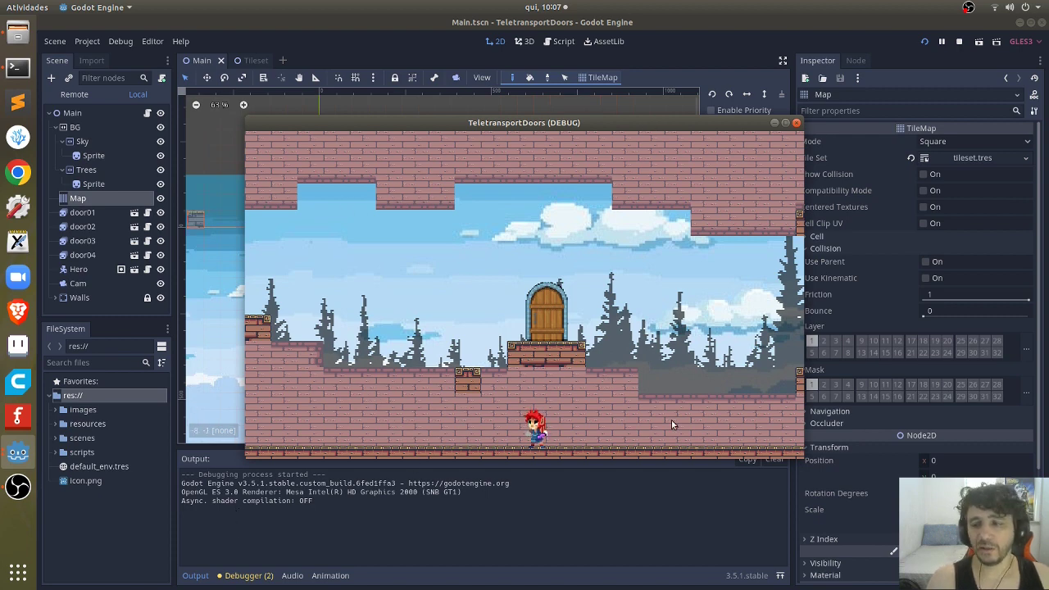
pyautogui.press('Left')
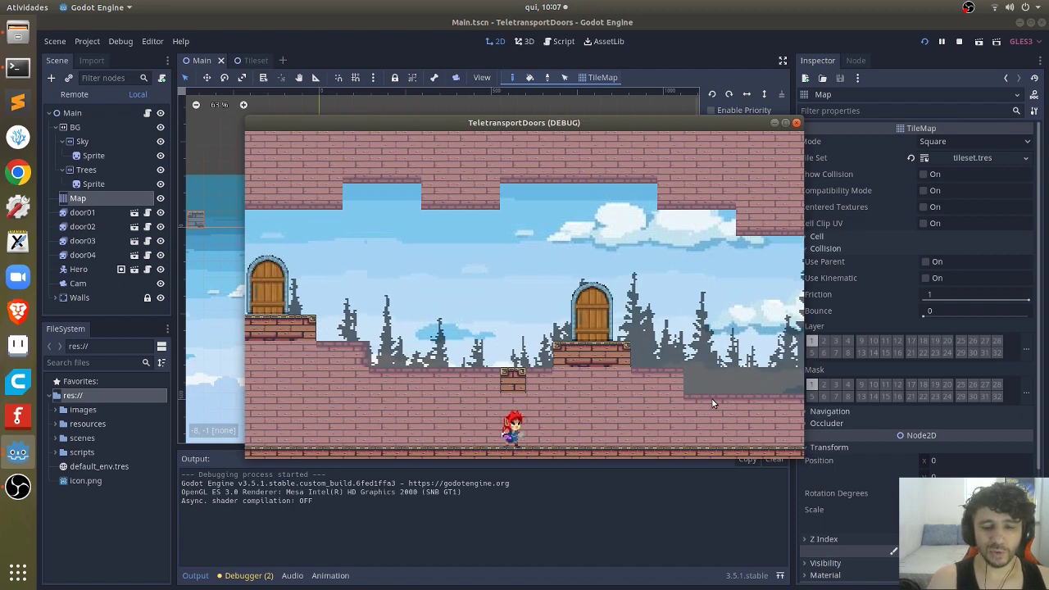
pyautogui.press('space')
pyautogui.press('Left')
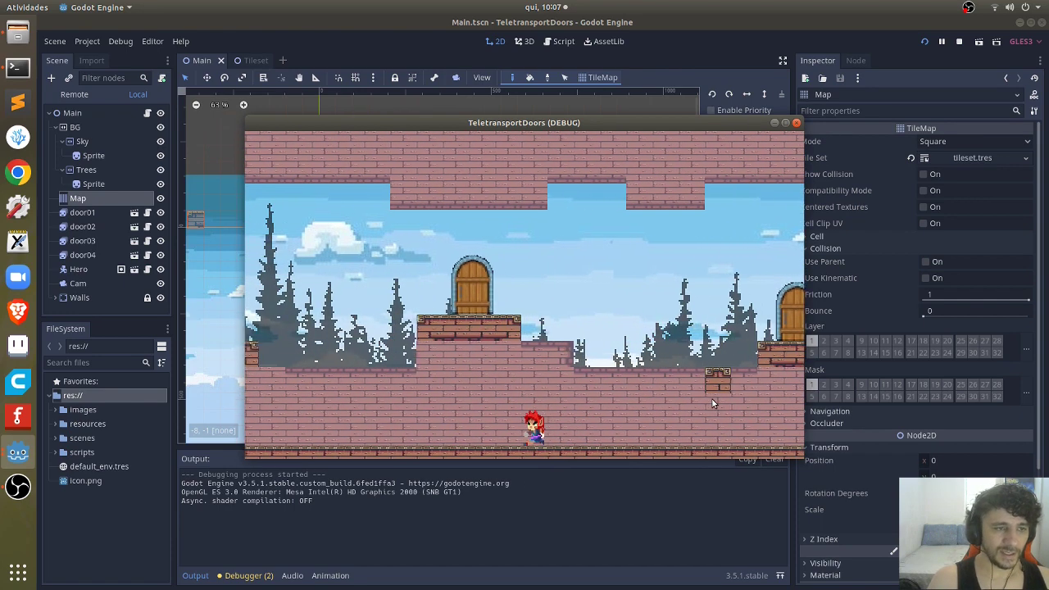
pyautogui.press('Left')
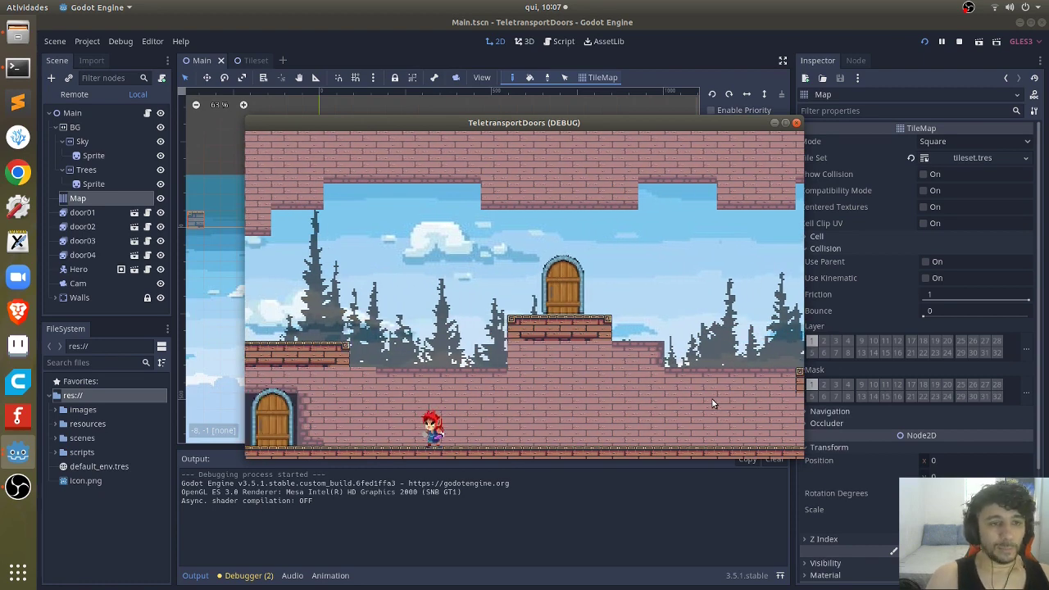
pyautogui.click(796, 122)
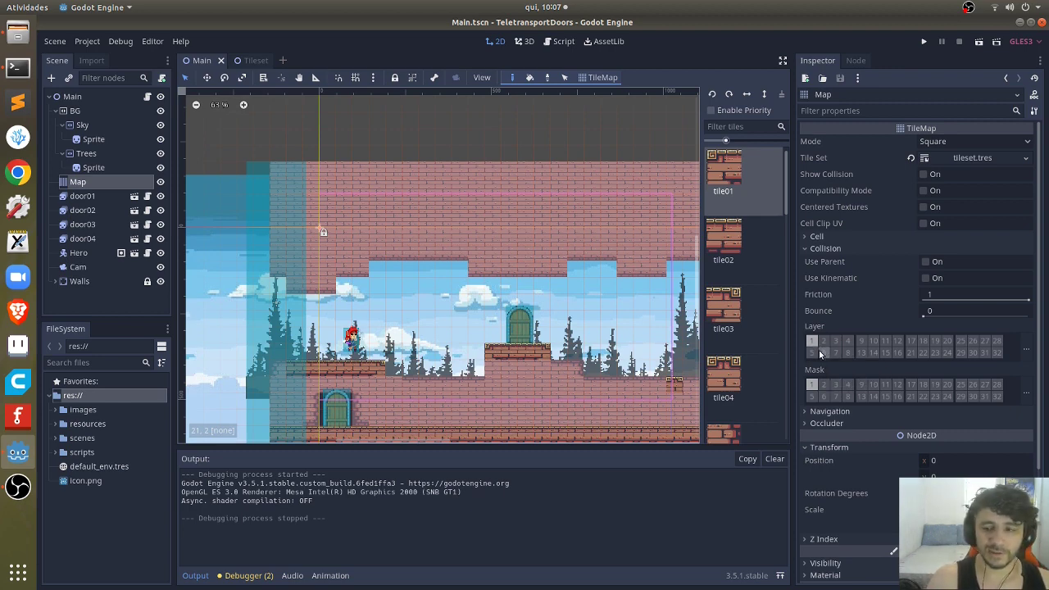
# Step: Review the Map's collision settings: layer 1, mask 1, friction 1, bounce 0
pyautogui.moveTo(820, 328)
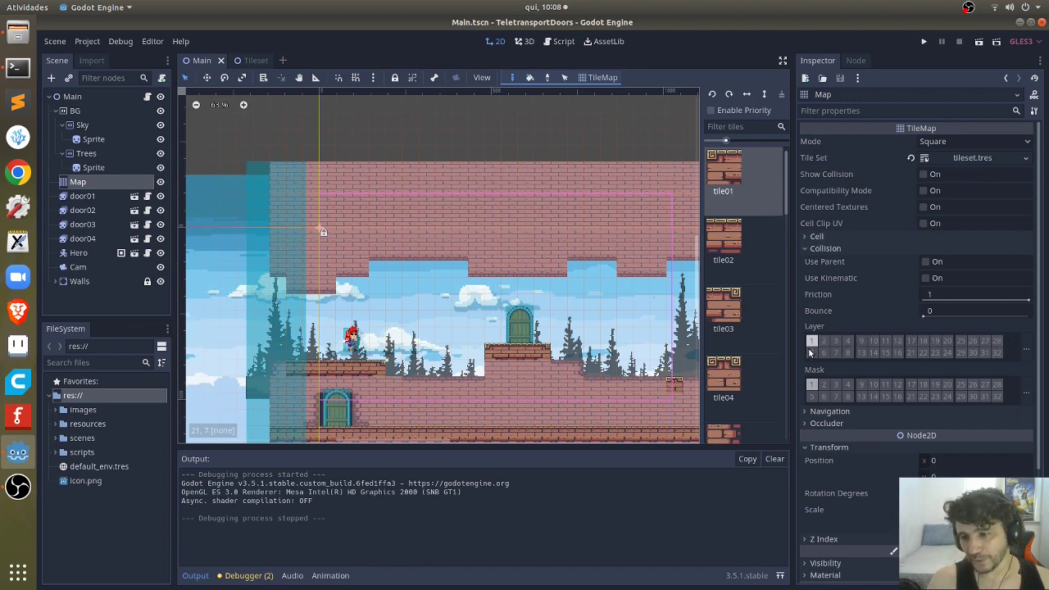
pyautogui.click(848, 353)
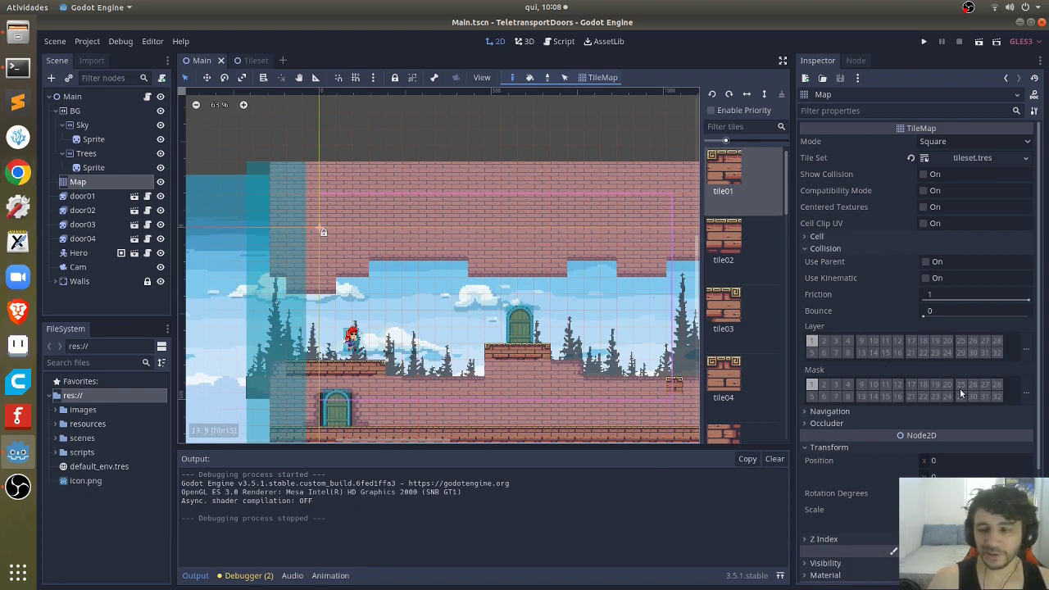
# Step: Open Project Settings at Layer Names > 2D Physics
pyautogui.click(86, 42)
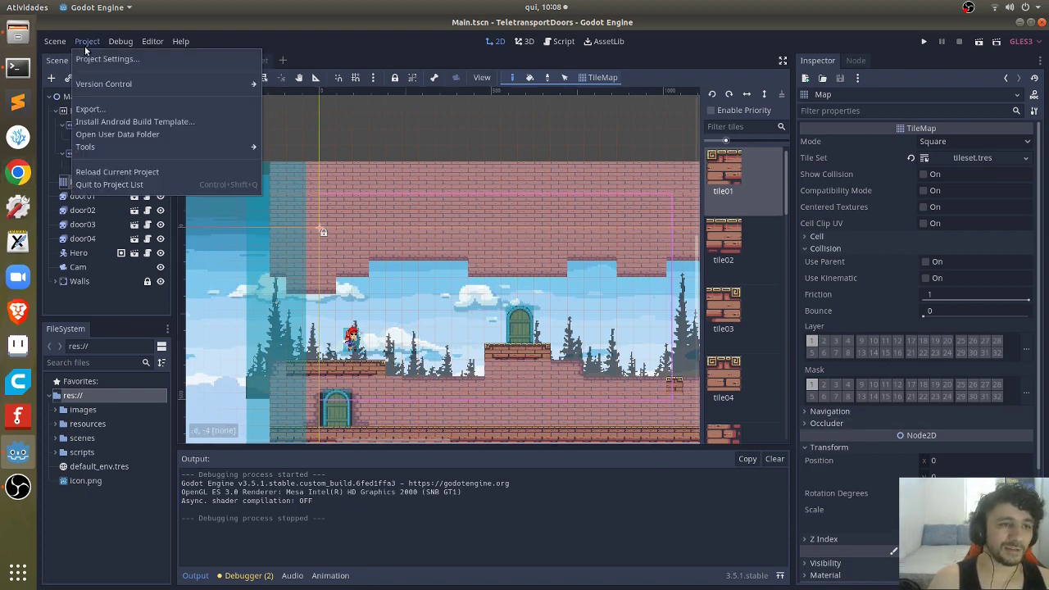
pyautogui.click(92, 61)
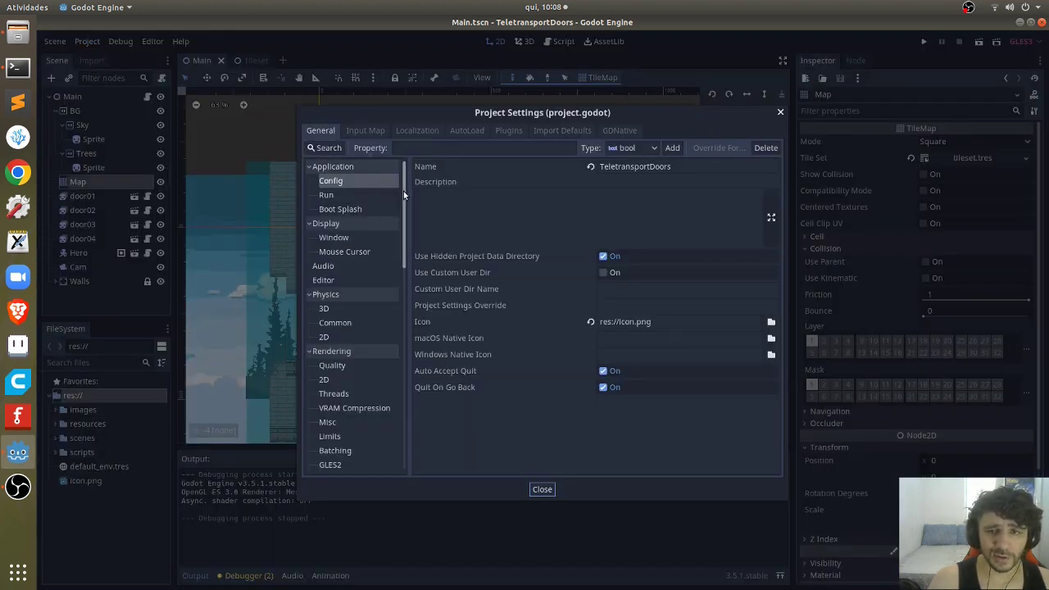
pyautogui.moveTo(403, 191); pyautogui.dragTo(397, 372)
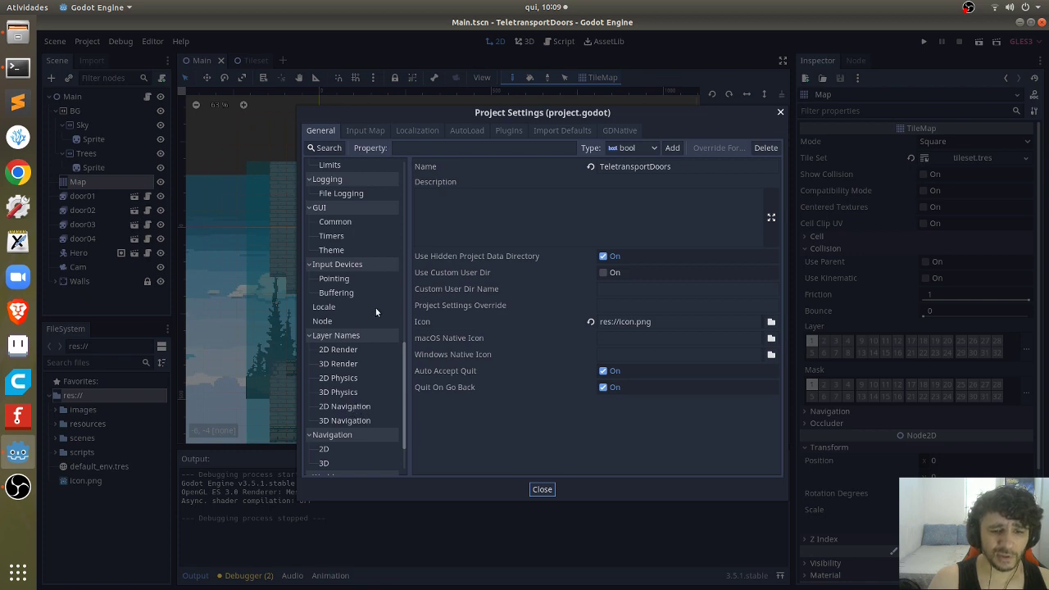
pyautogui.click(346, 378)
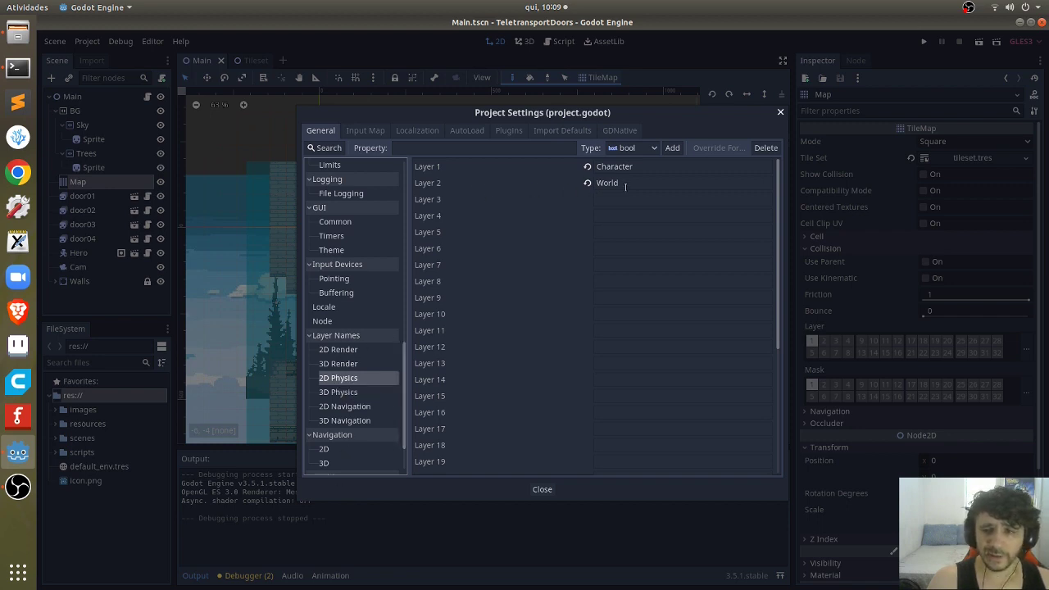
# Step: Clear the names of physics layers 1 and 2, and name layer 1 'character'
pyautogui.click(654, 166)
pyautogui.press('BackSpace')
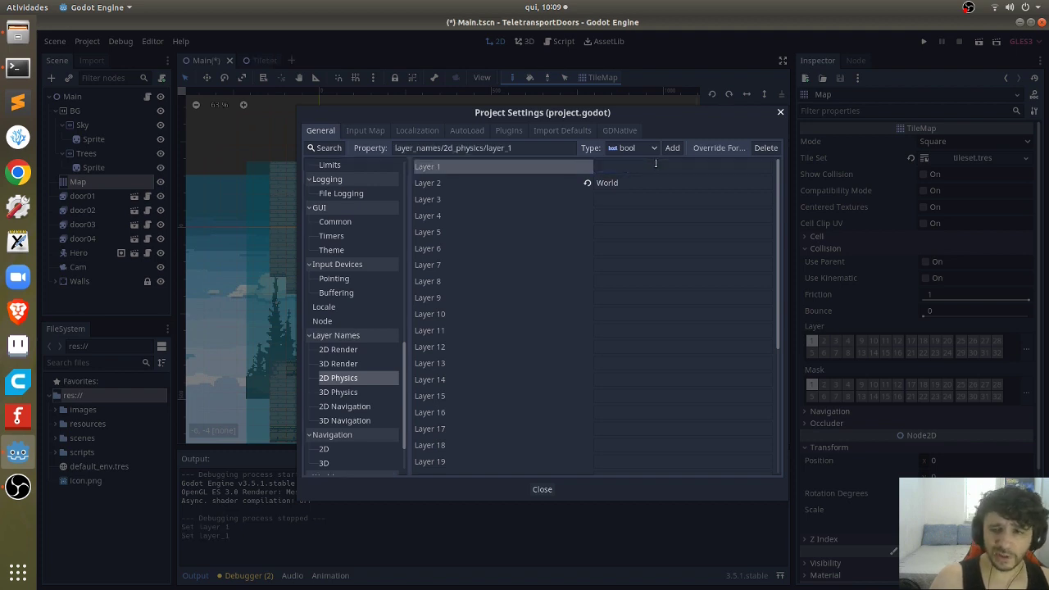
pyautogui.click(597, 183)
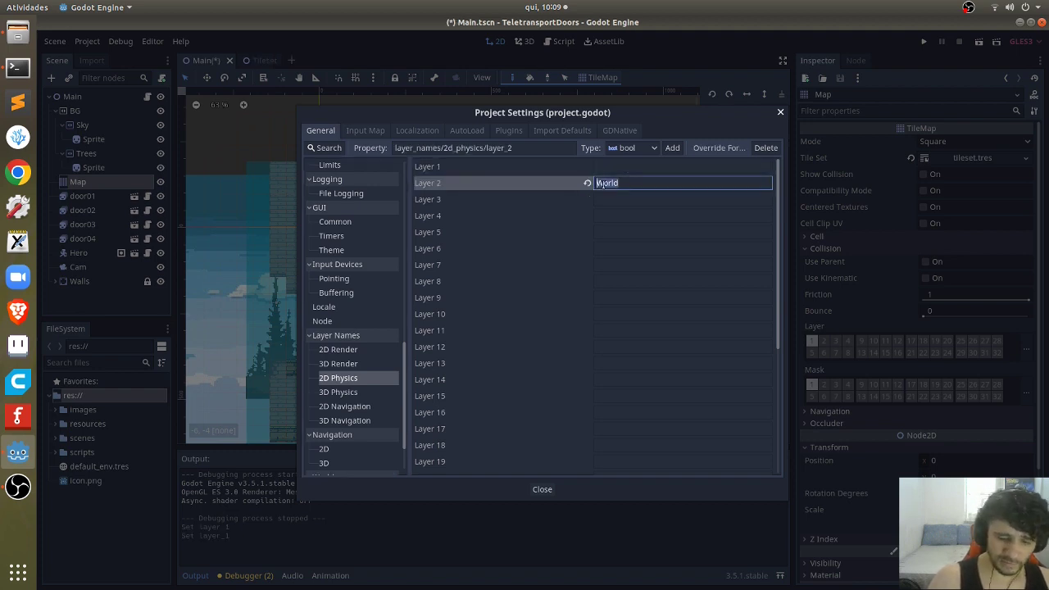
pyautogui.press('BackSpace')
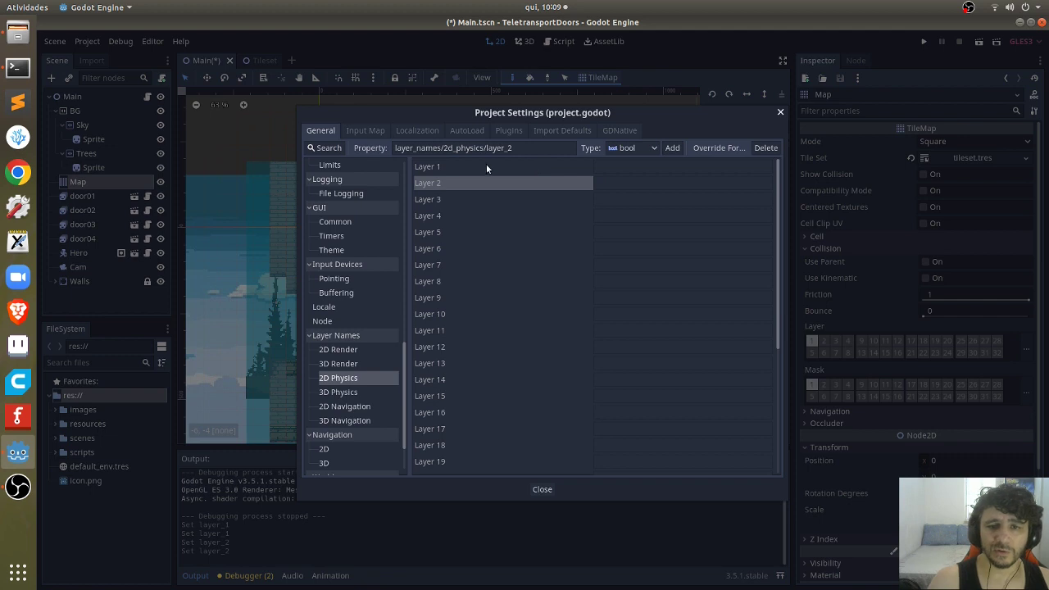
pyautogui.click(487, 165)
pyautogui.click(623, 168)
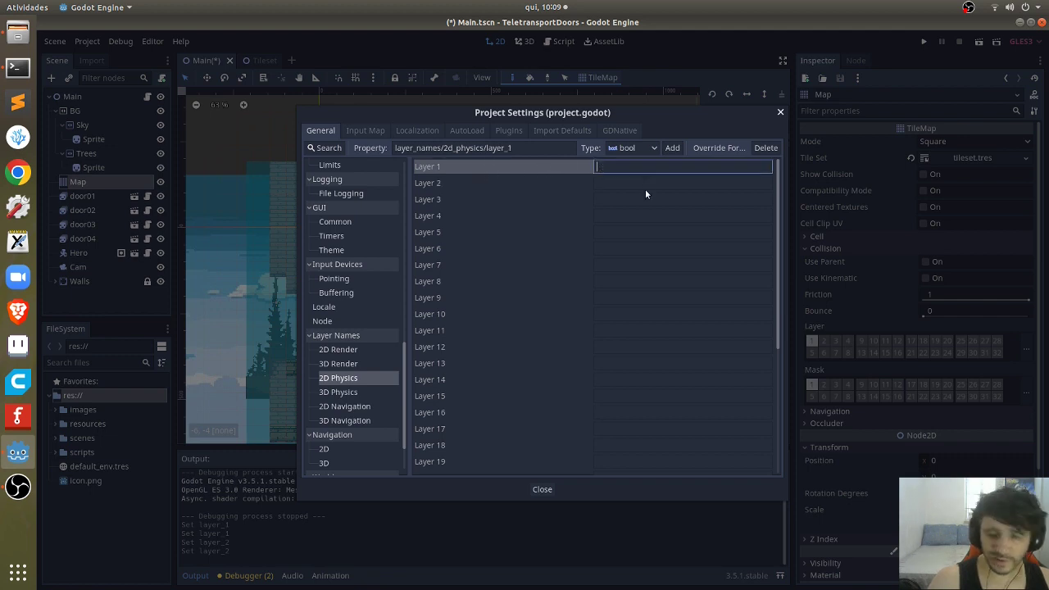
pyautogui.write('char')
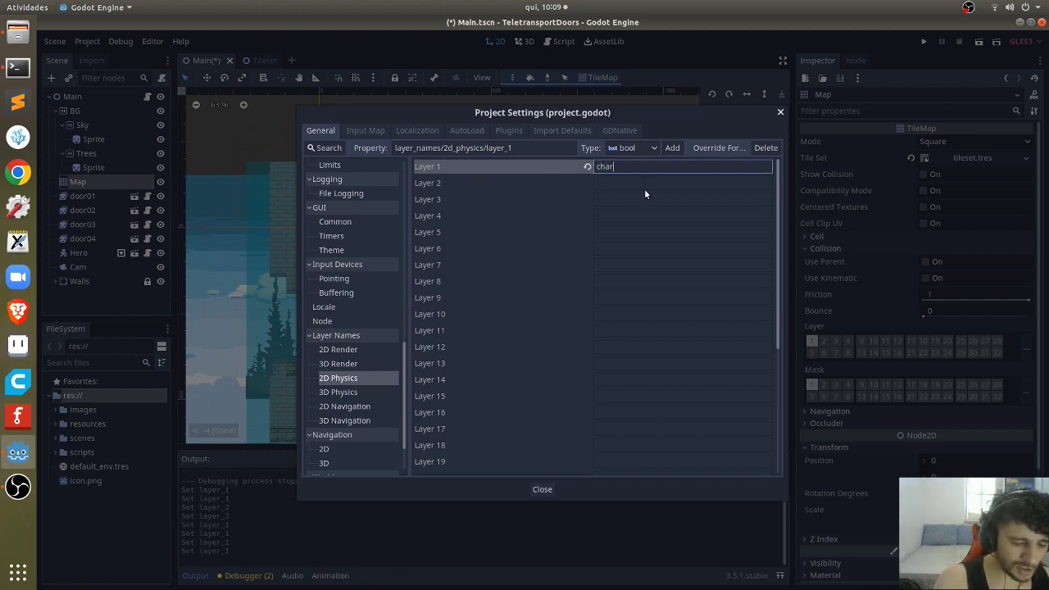
pyautogui.write('acter')
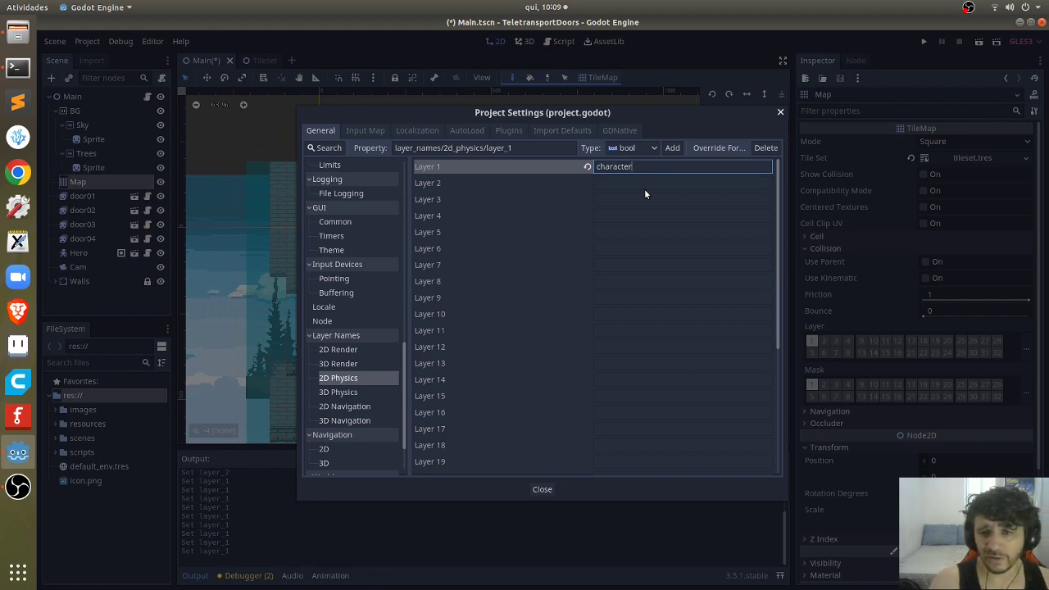
pyautogui.press('Return')
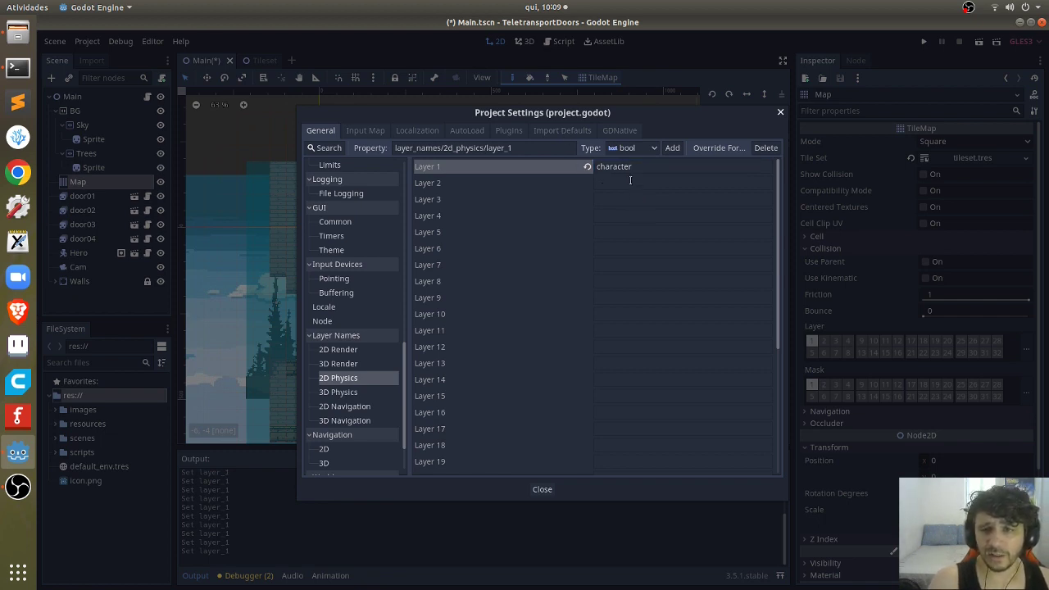
# Step: Name physics layer 2 'world', check both names, and close Project Settings
pyautogui.click(631, 181)
pyautogui.write('world')
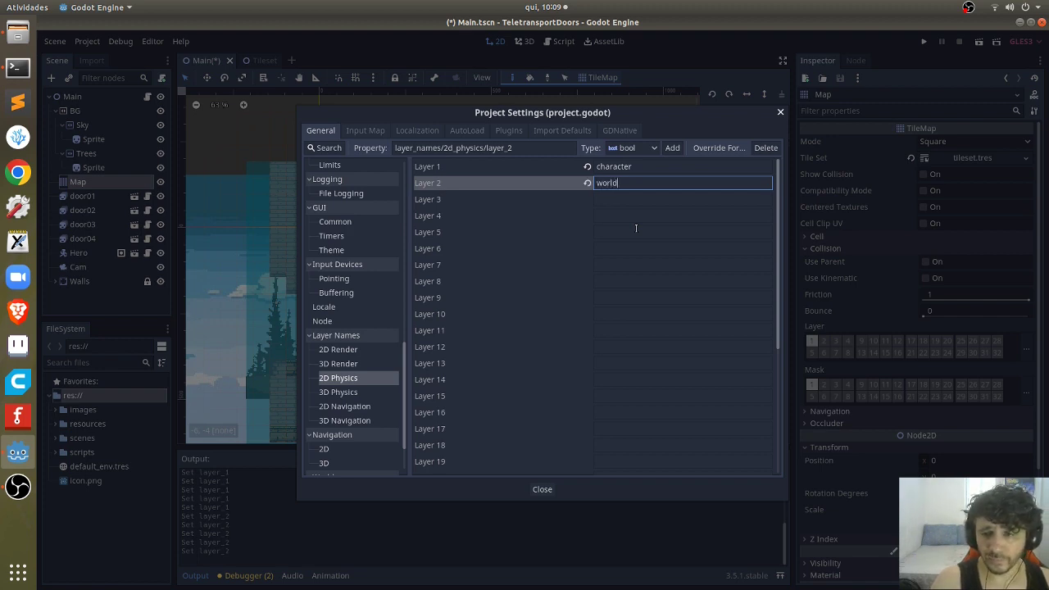
pyautogui.press('Return')
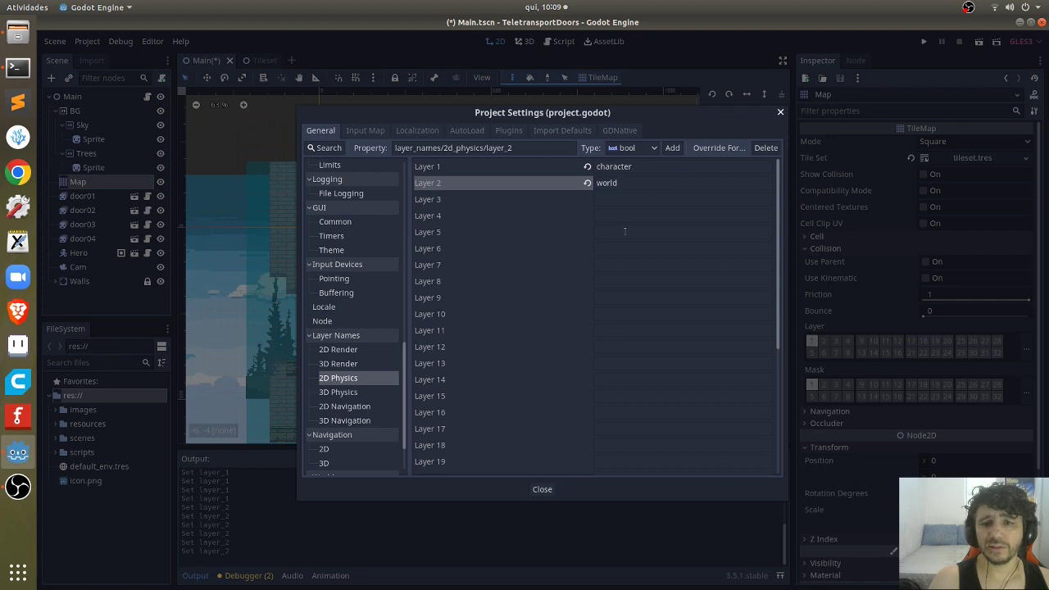
pyautogui.click(623, 167)
pyautogui.click(616, 183)
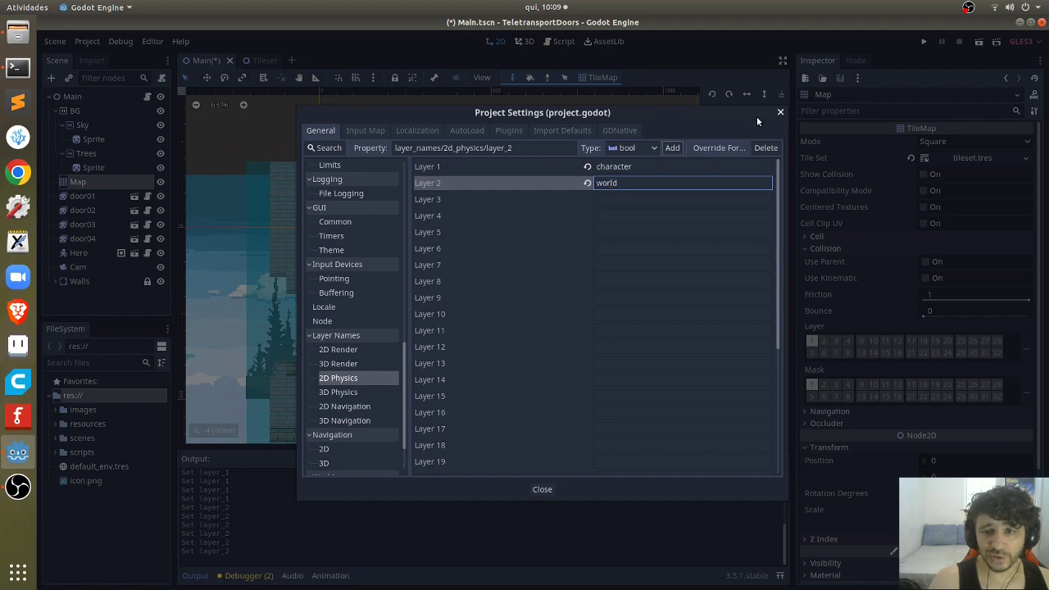
pyautogui.click(780, 112)
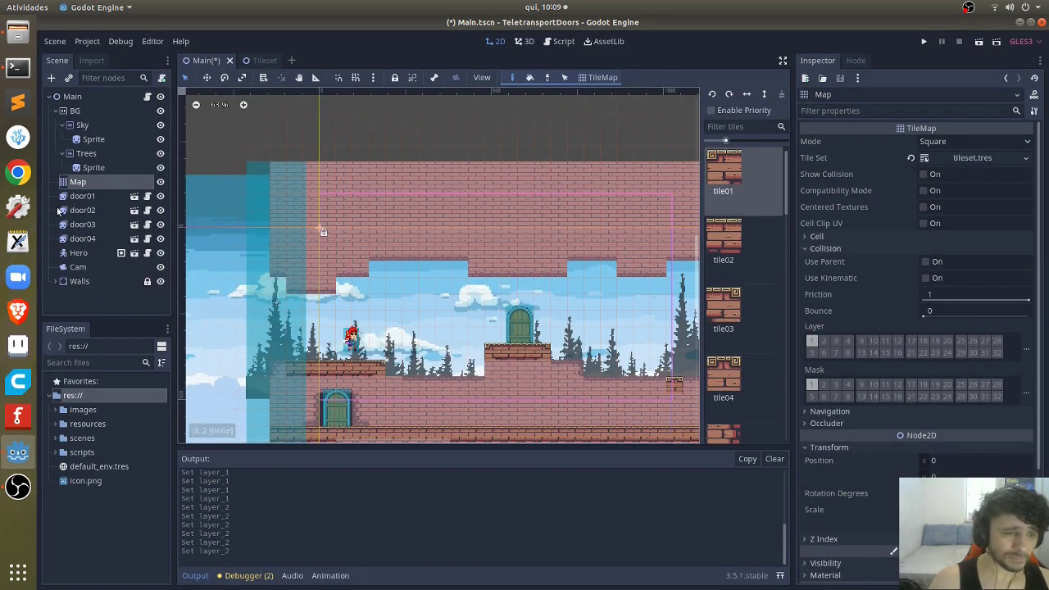
# Step: Inspect the Hero scene's Collider and Sprite nodes, then return to Main and save
pyautogui.click(83, 252)
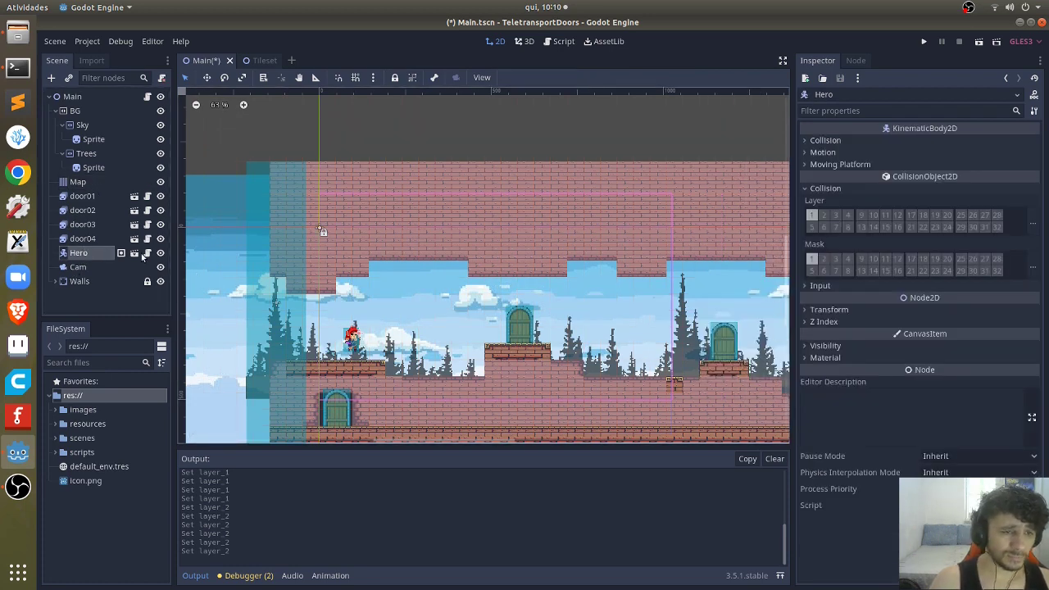
pyautogui.click(133, 254)
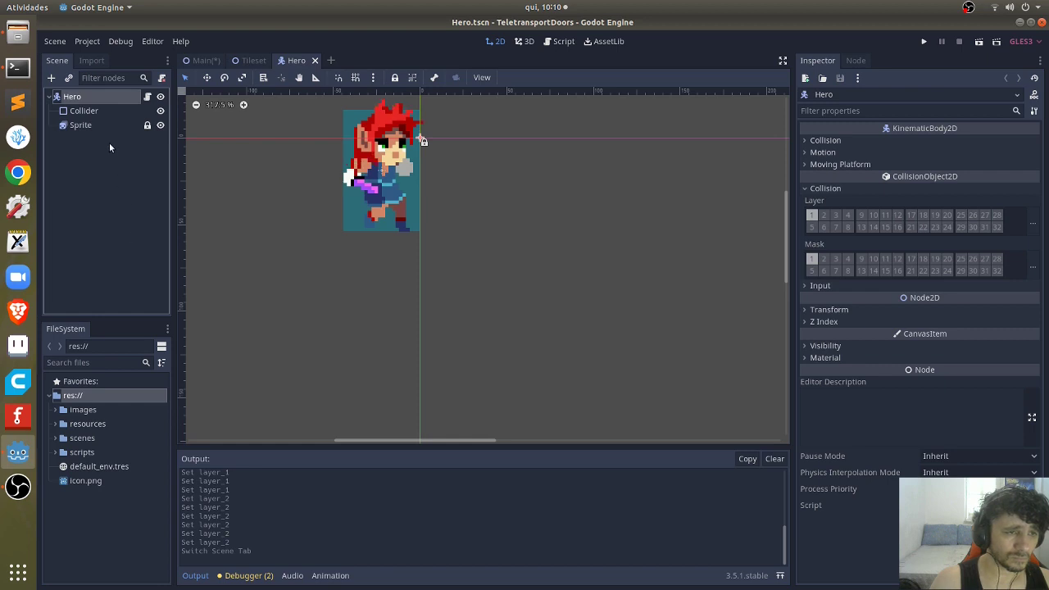
pyautogui.doubleClick(88, 98)
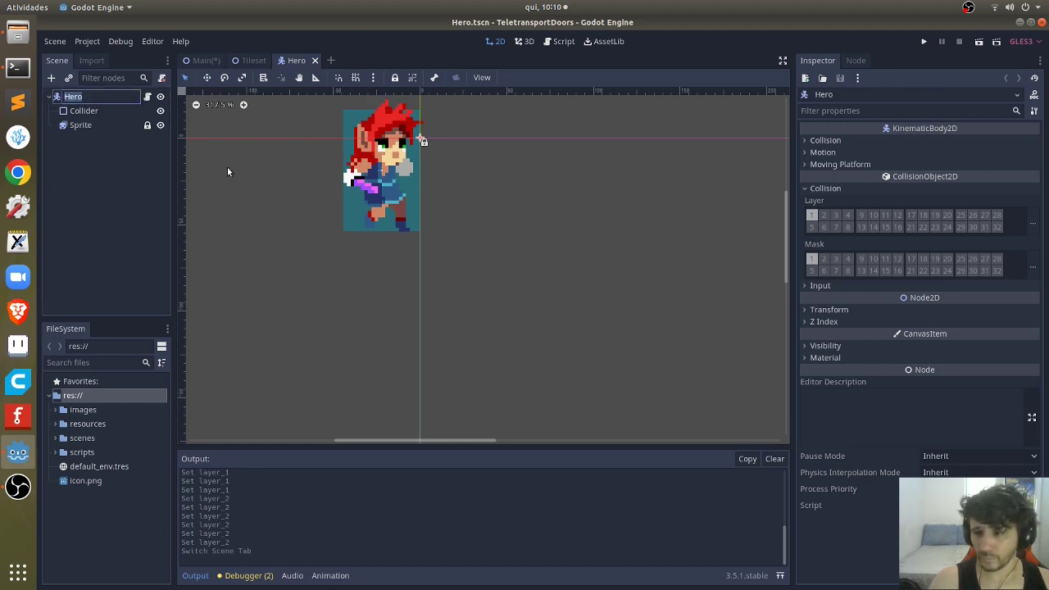
pyautogui.click(82, 110)
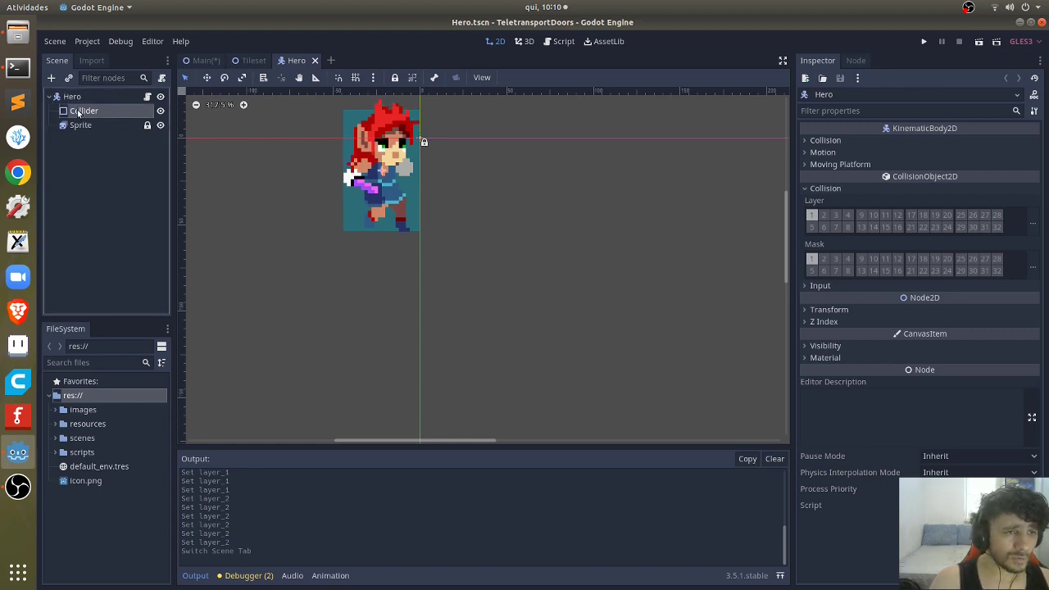
pyautogui.click(80, 124)
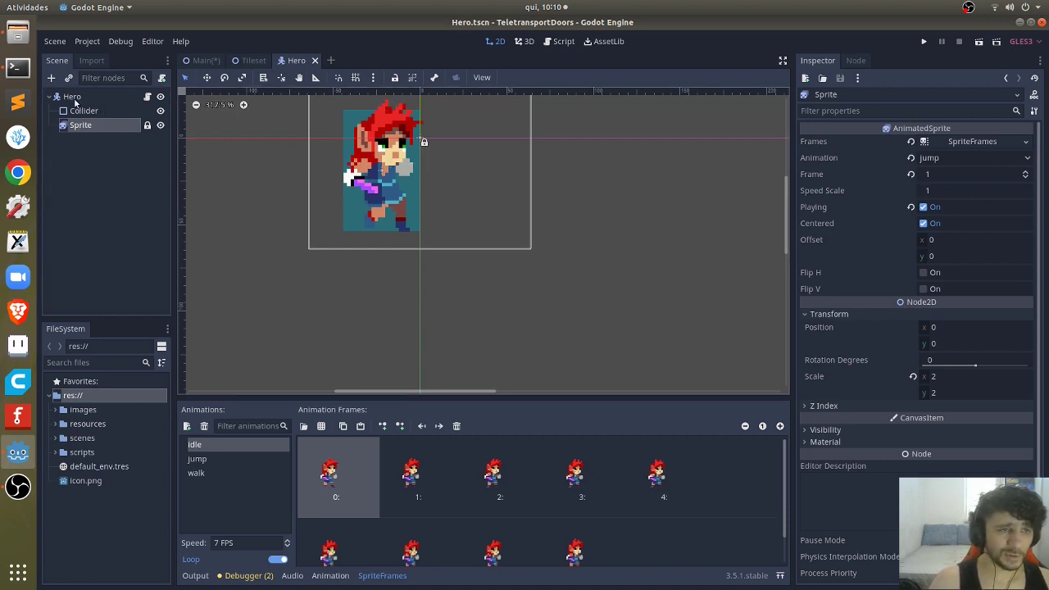
pyautogui.moveTo(103, 97)
pyautogui.mouseDown()
pyautogui.moveTo(251, 67)
pyautogui.moveTo(205, 69)
pyautogui.mouseUp()
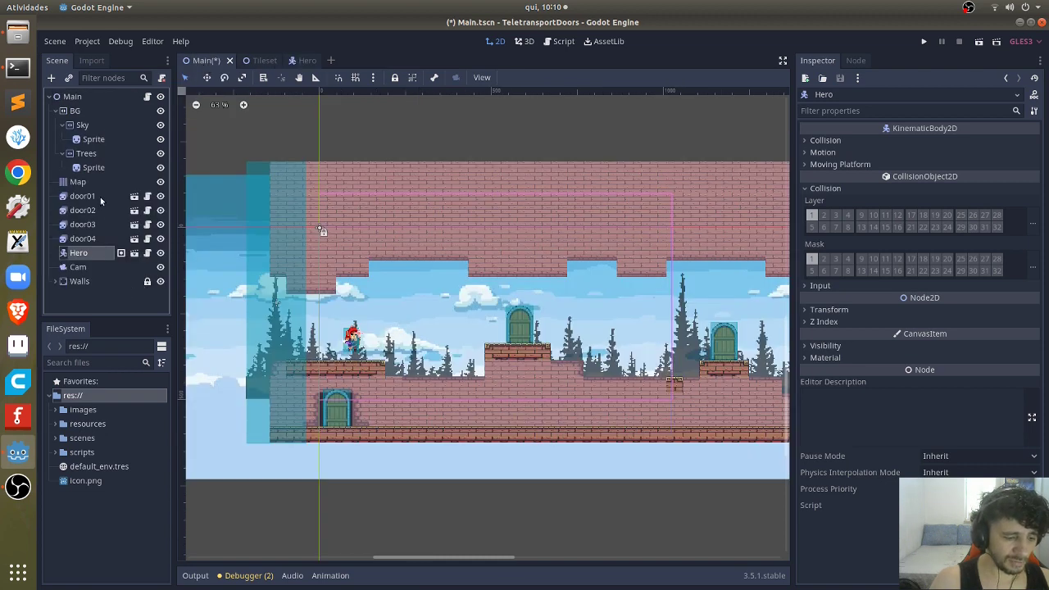
pyautogui.hotkey('ctrl', 's')
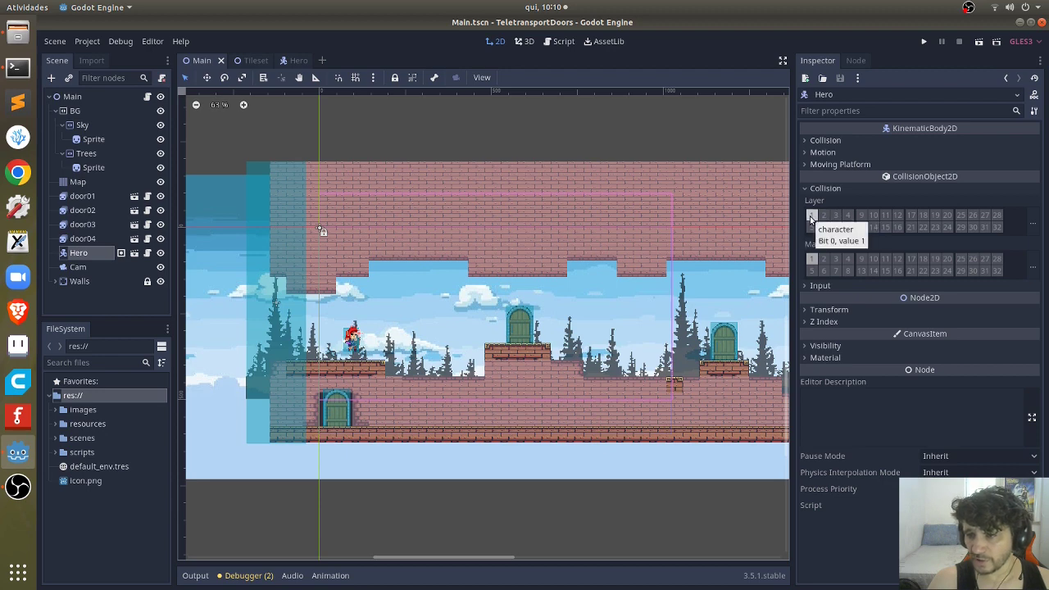
# Step: Keep the Hero on layer 1 (character) and set its collision mask to layer 2 (world)
pyautogui.click(811, 217)
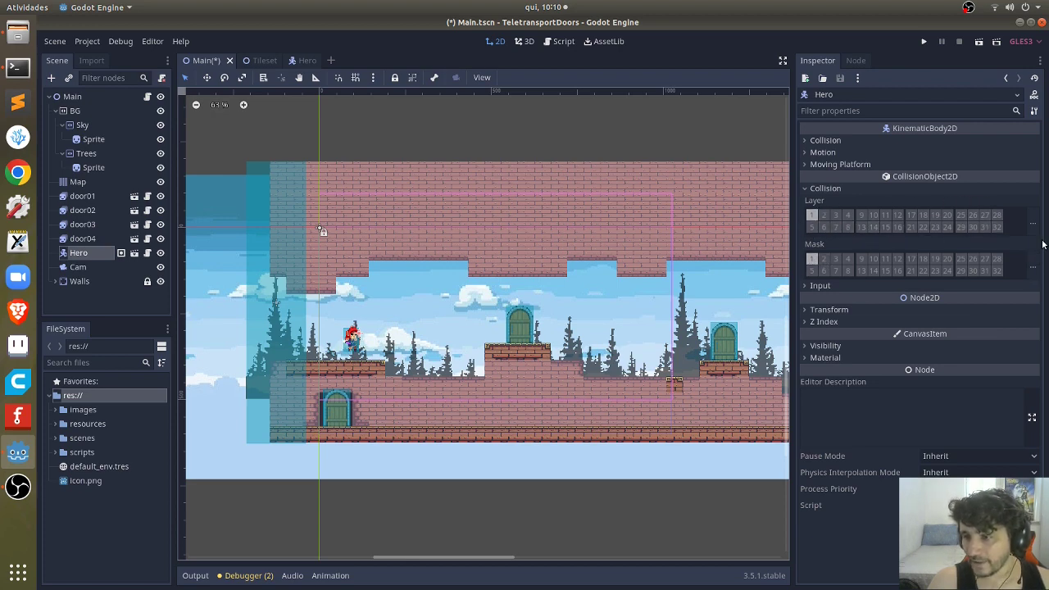
pyautogui.click(824, 260)
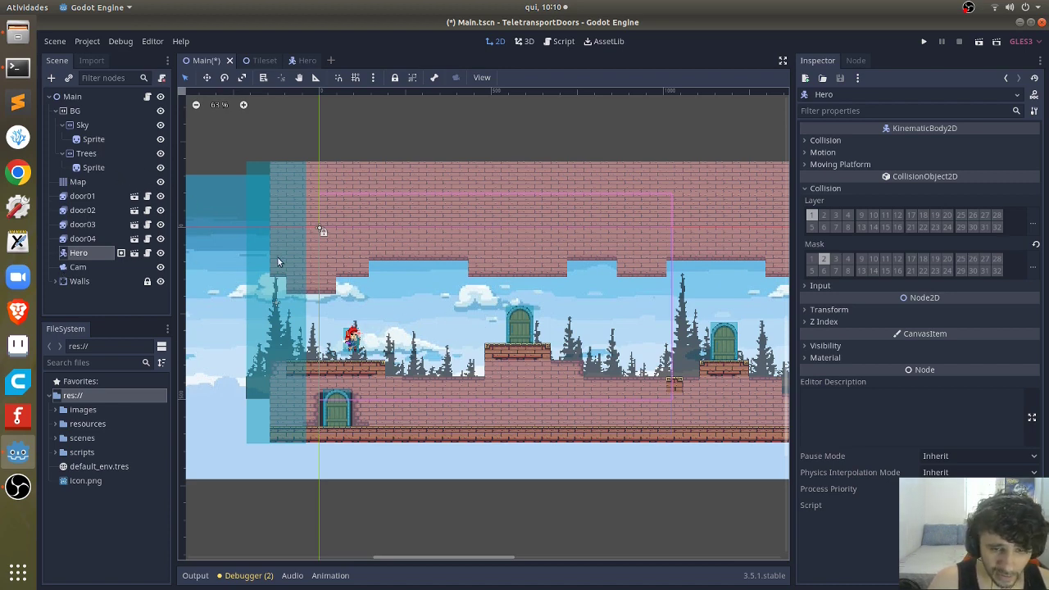
pyautogui.click(75, 182)
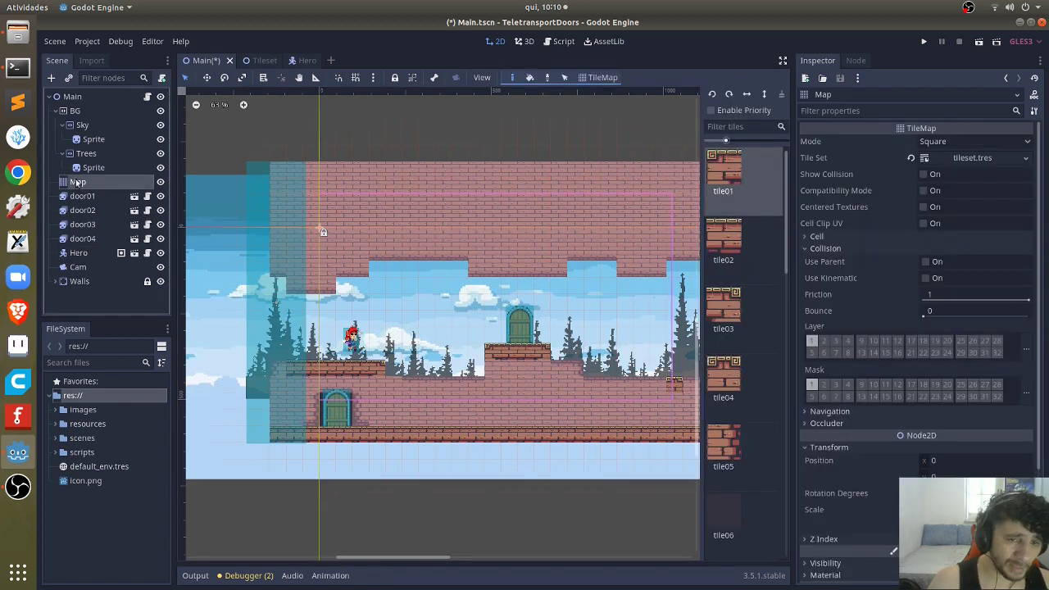
# Step: Move the Map from layer 1 to layer 2 (world), clear mask bit 1, and save
pyautogui.click(812, 344)
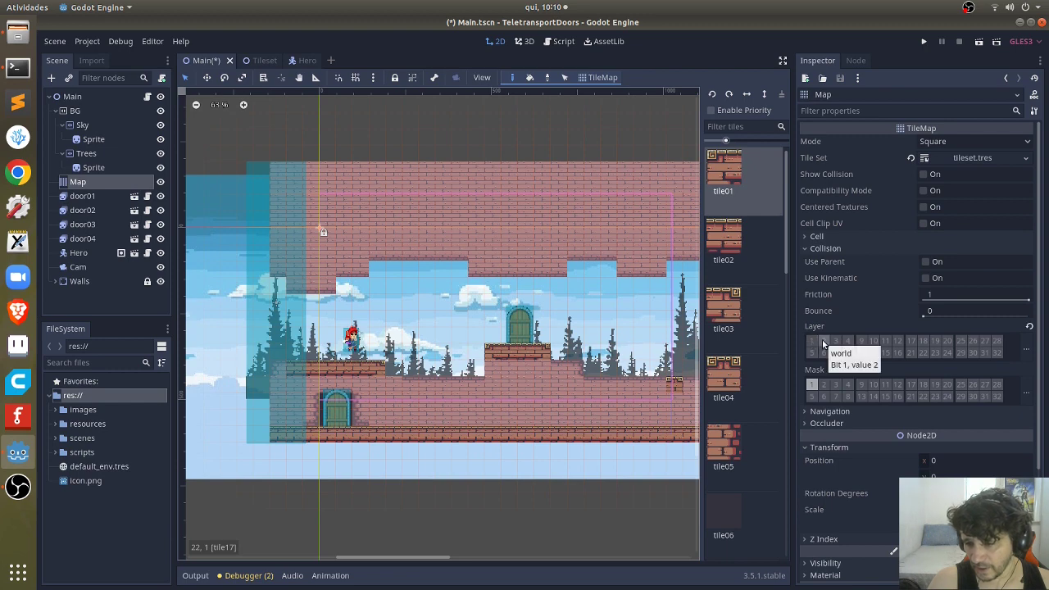
pyautogui.click(823, 343)
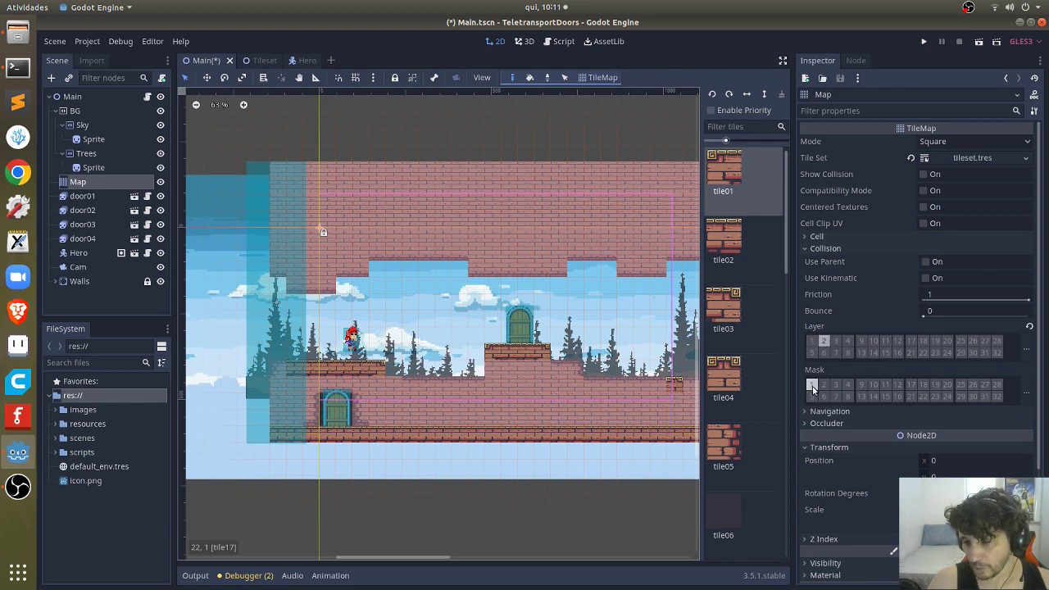
pyautogui.click(812, 388)
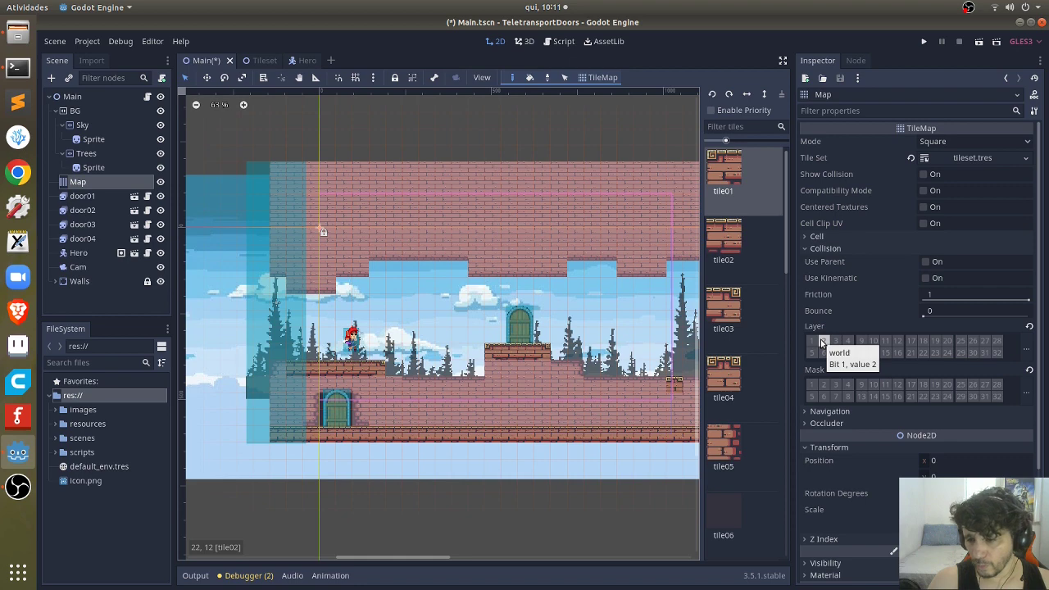
pyautogui.hotkey('ctrl', 's')
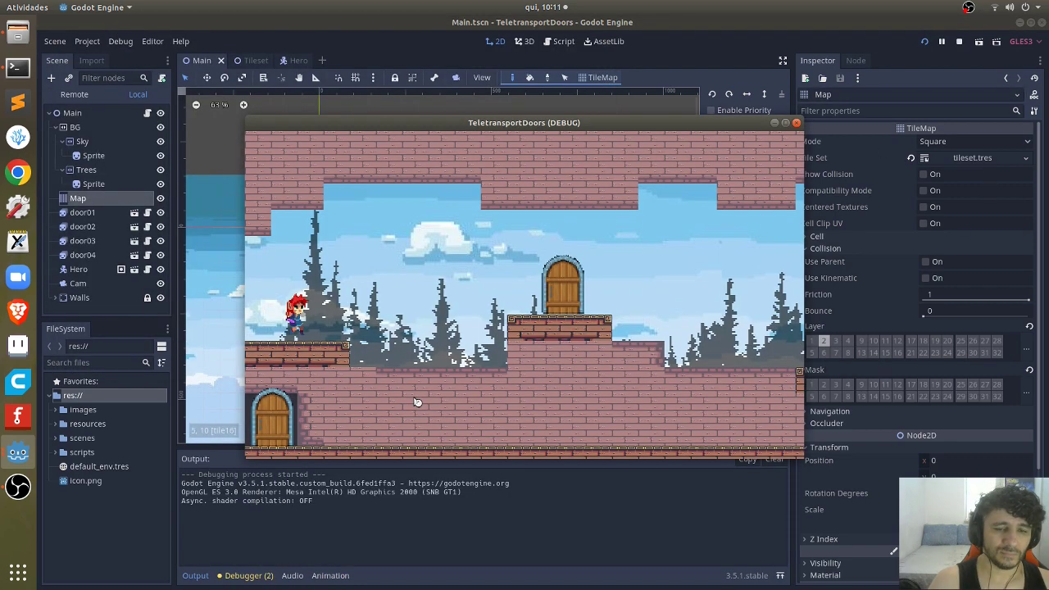
# Step: Run the hero left and right and jump it up onto the ledge
pyautogui.press('Right')
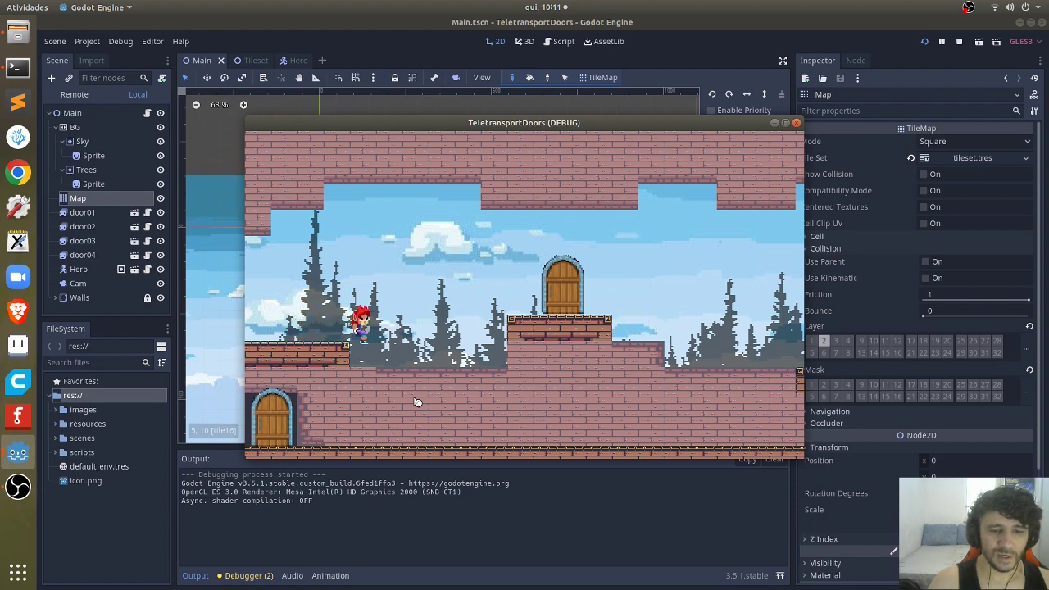
pyautogui.press('Left')
pyautogui.press('Left')
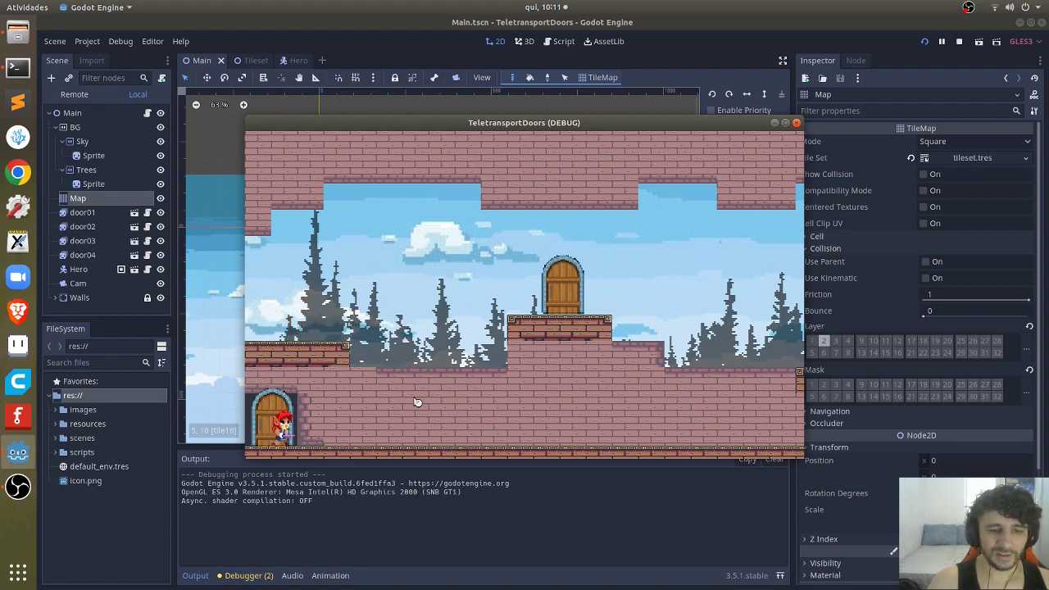
pyautogui.press('Up')
pyautogui.press('Right')
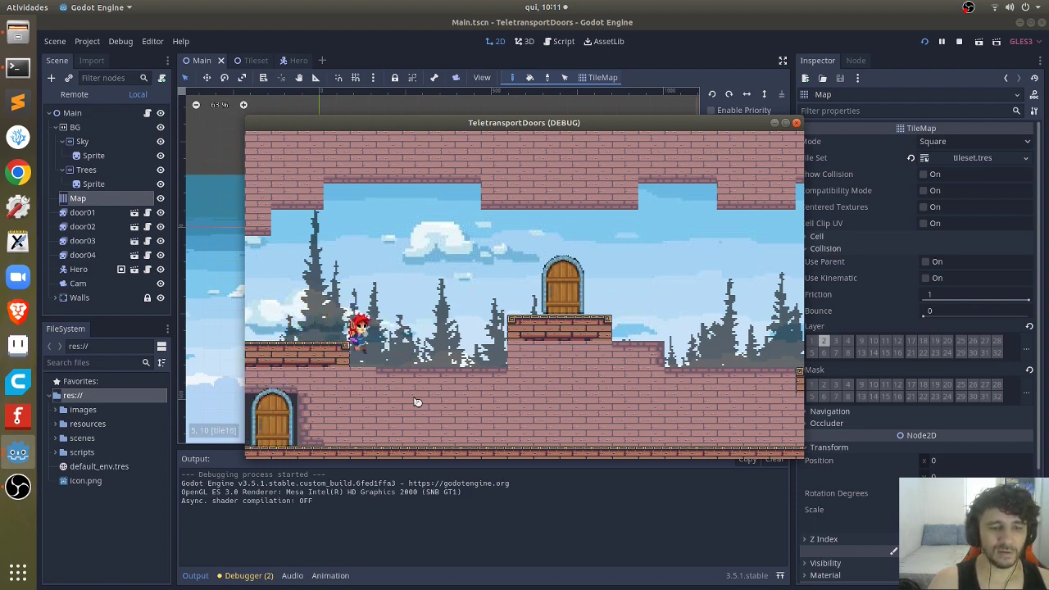
pyautogui.press('Left')
pyautogui.press('Up')
pyautogui.press('Right')
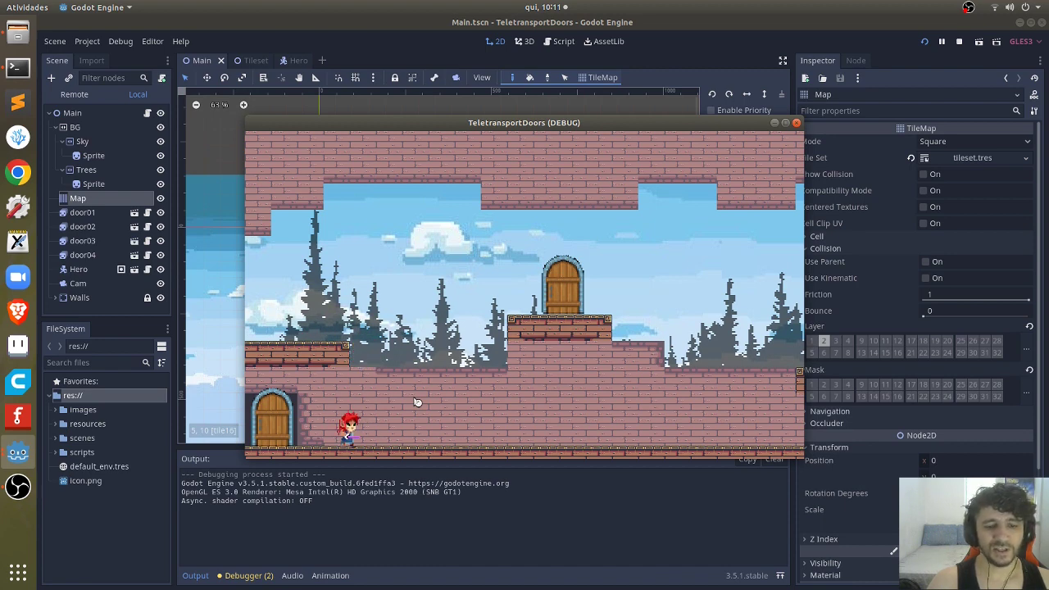
pyautogui.press('Up')
# Step: Run and jump the hero rightward across the platforms, then return to the editor
pyautogui.press('Right')
pyautogui.press('Up')
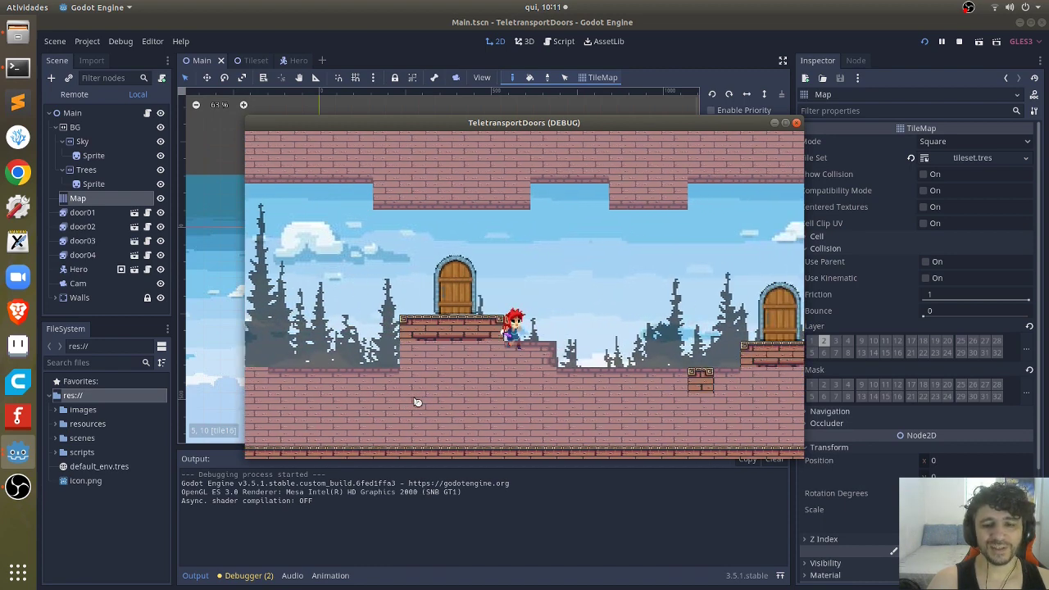
pyautogui.press('Up')
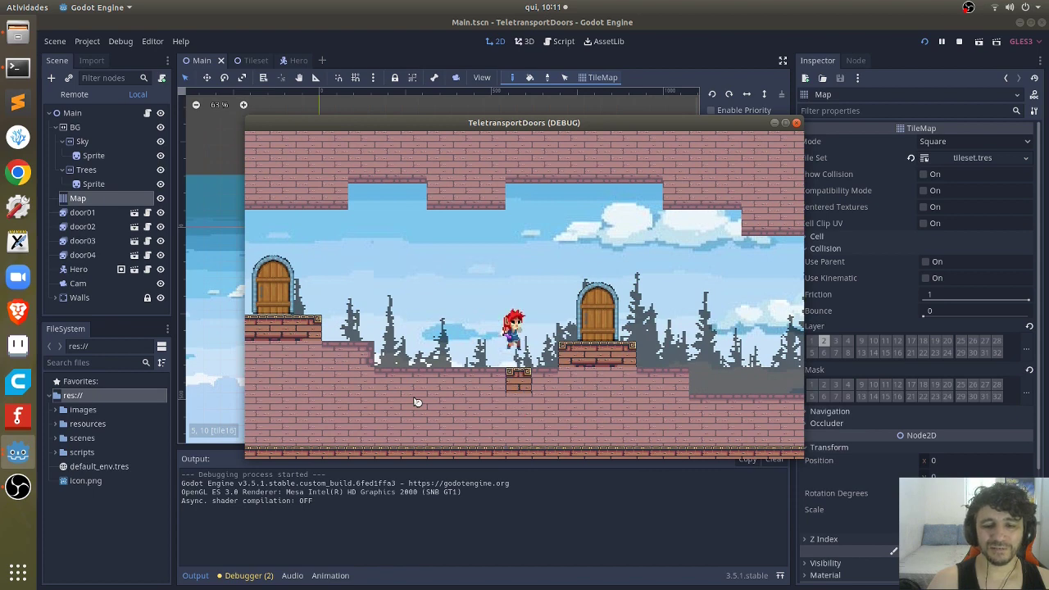
pyautogui.press('Right')
pyautogui.press('Up')
pyautogui.press('Right')
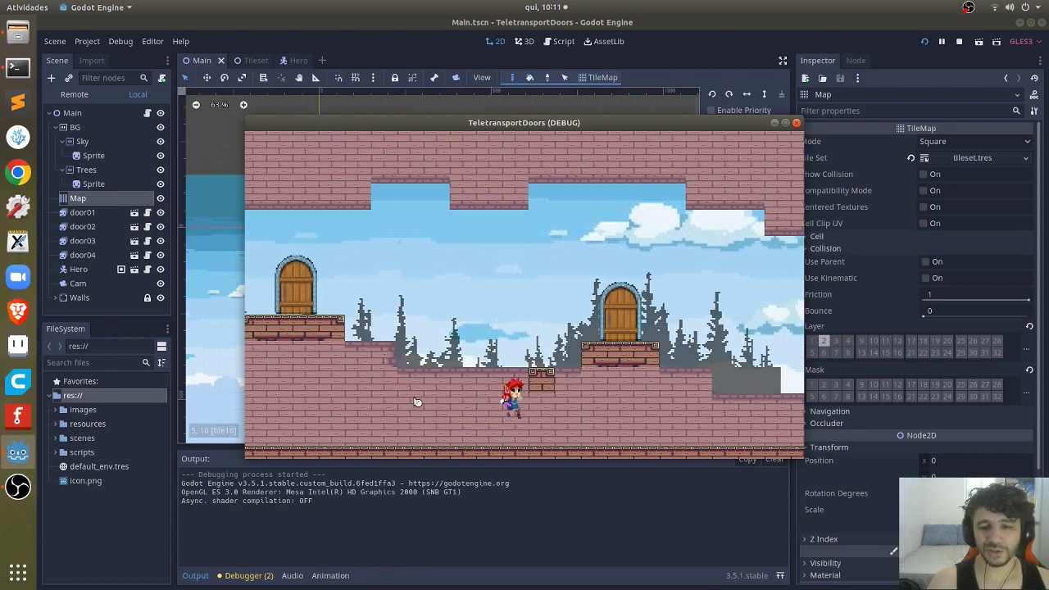
pyautogui.press('Up')
pyautogui.press('Left')
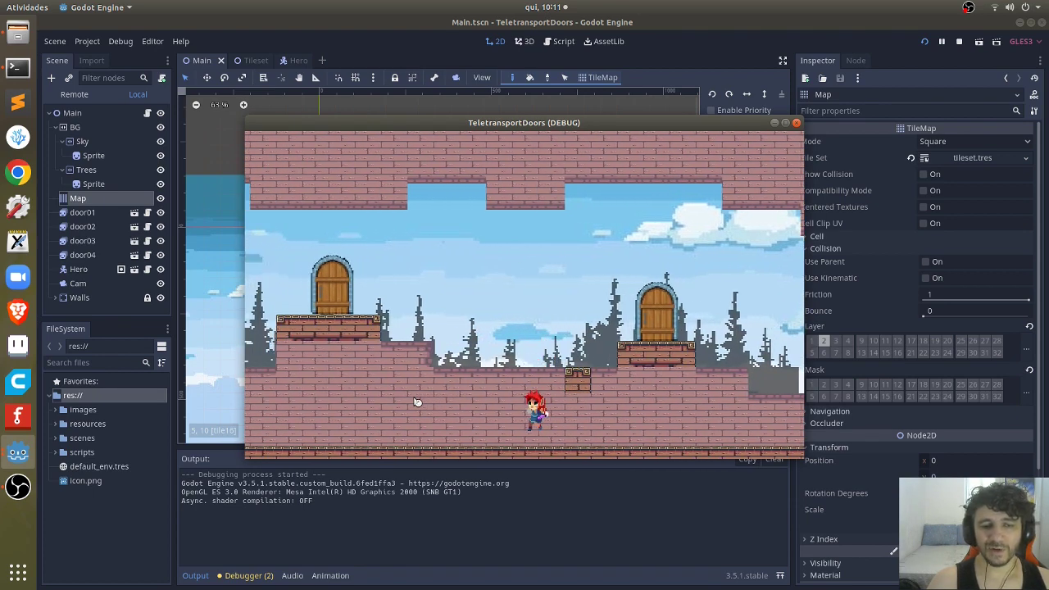
pyautogui.click(82, 203)
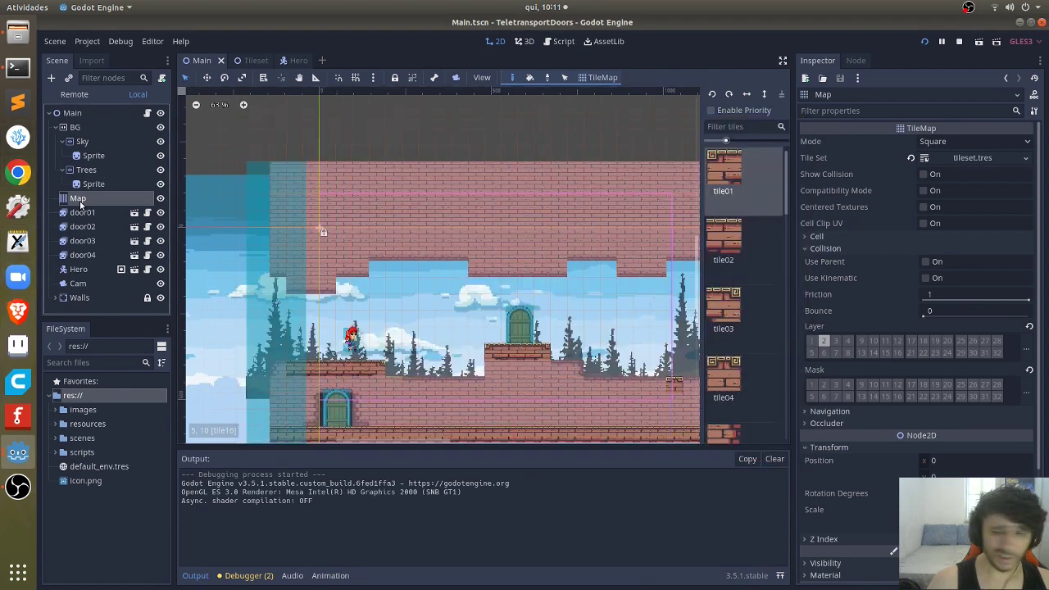
# Step: Remove the Map from layer 2 (world), save, rerun the game, then re-enable layer 2
pyautogui.click(824, 341)
pyautogui.hotkey('ctrl', 's')
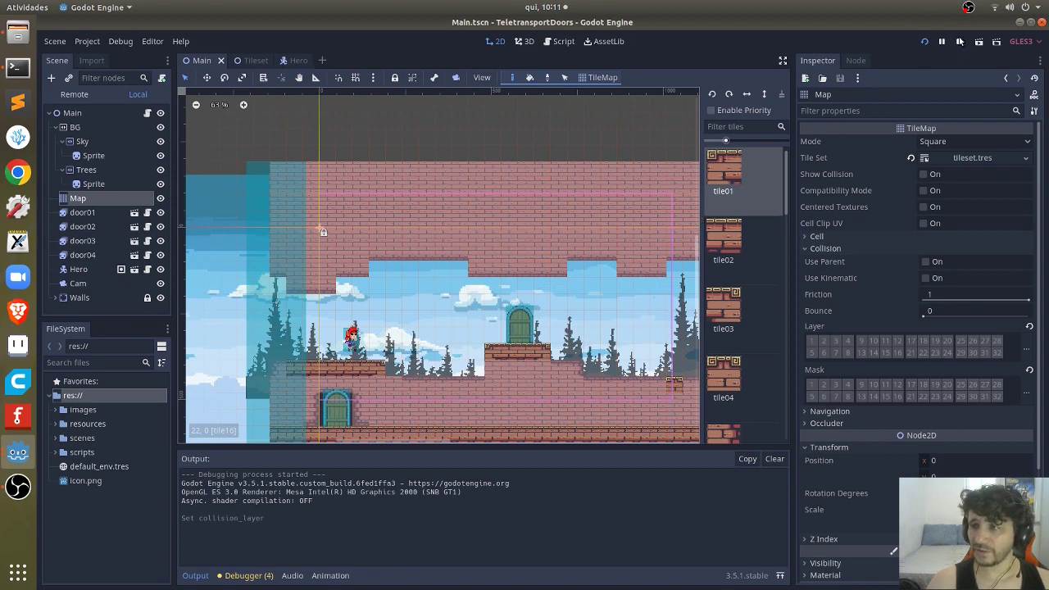
pyautogui.click(959, 42)
pyautogui.click(921, 41)
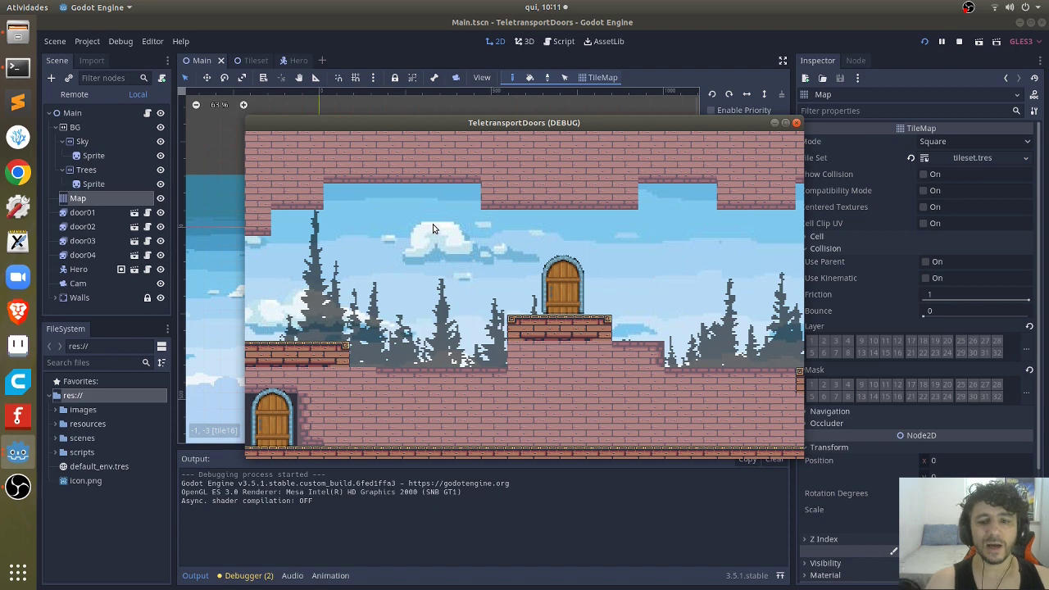
pyautogui.click(796, 122)
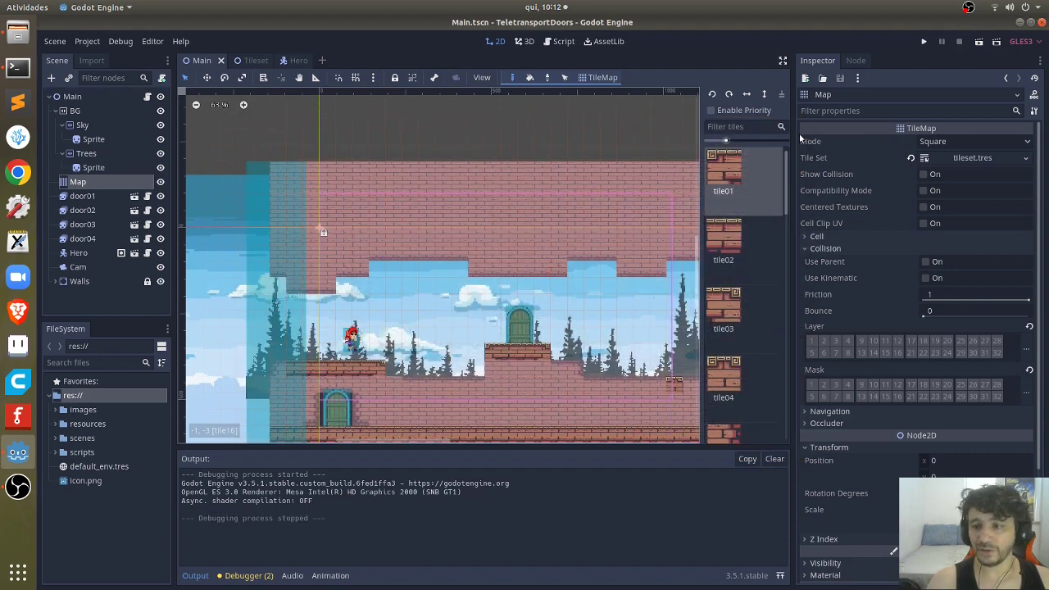
pyautogui.click(824, 340)
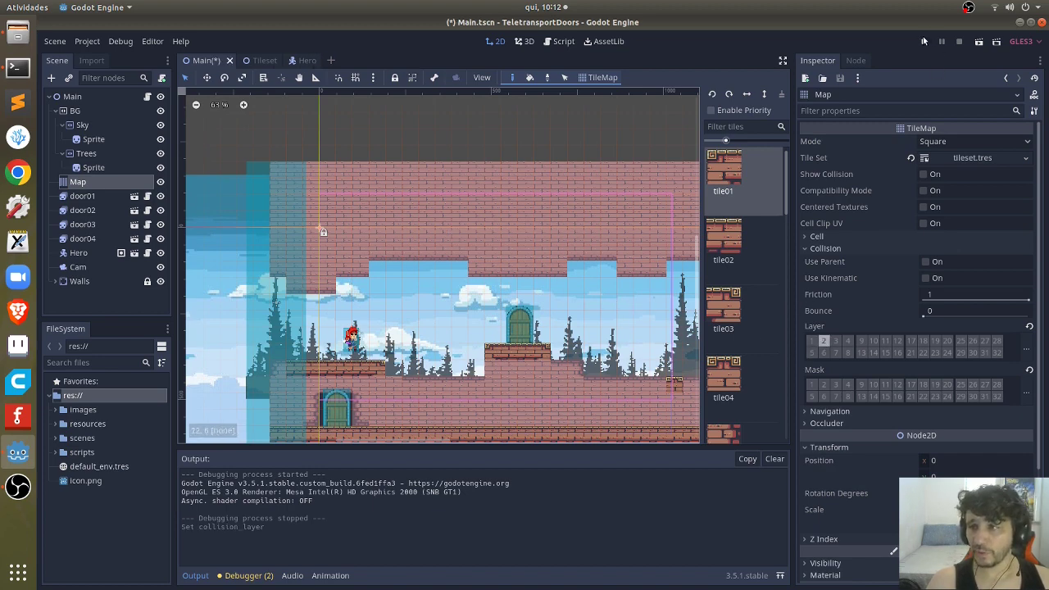
# Step: Rerun the game and walk the hero off the platform and onto the middle platform
pyautogui.click(924, 40)
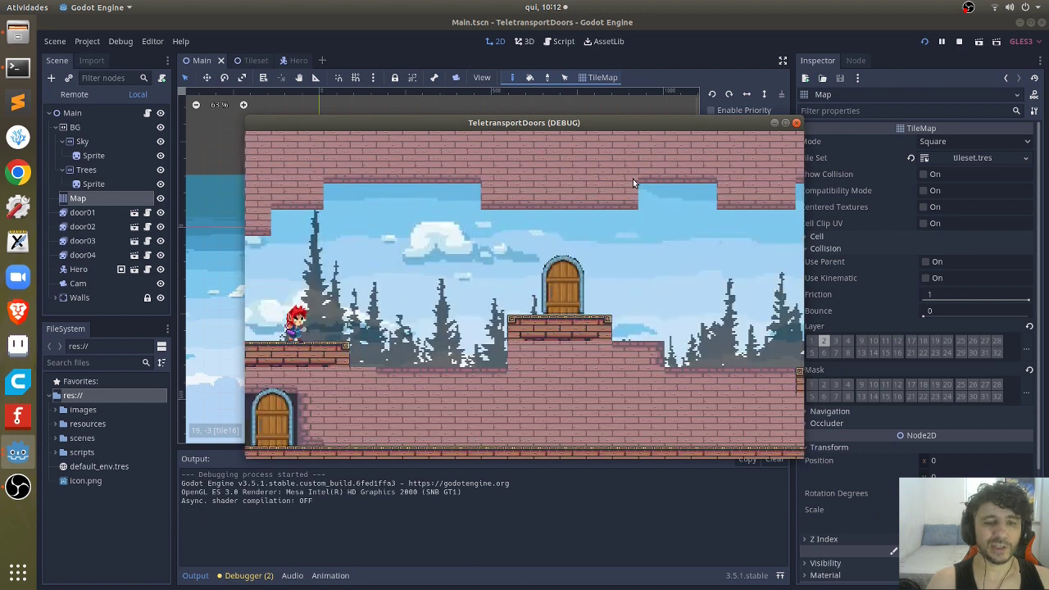
pyautogui.press('Right')
pyautogui.press('Left')
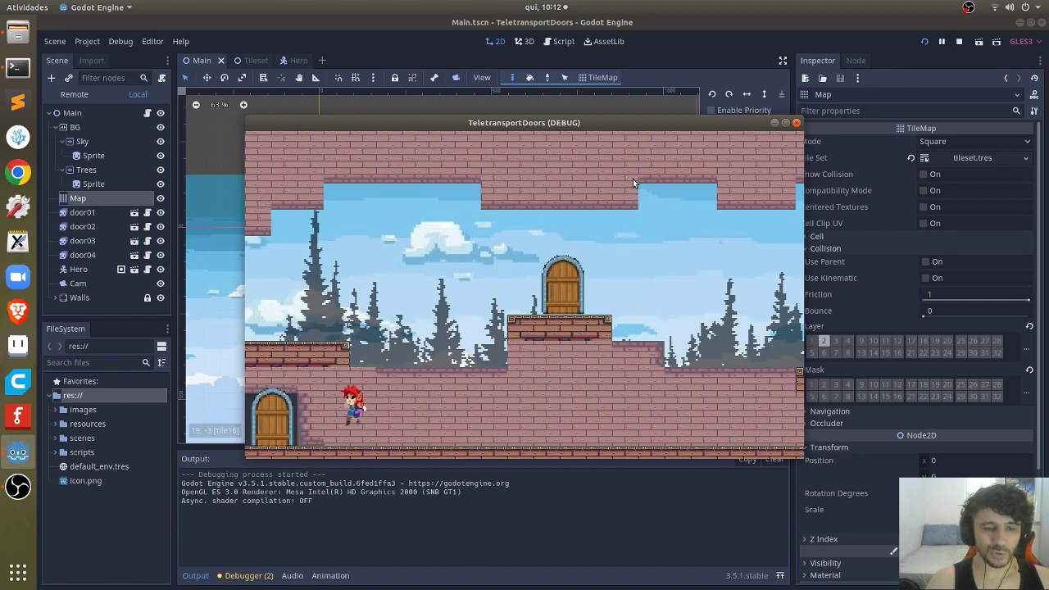
pyautogui.press('Up')
pyautogui.press('Right')
pyautogui.press('Right')
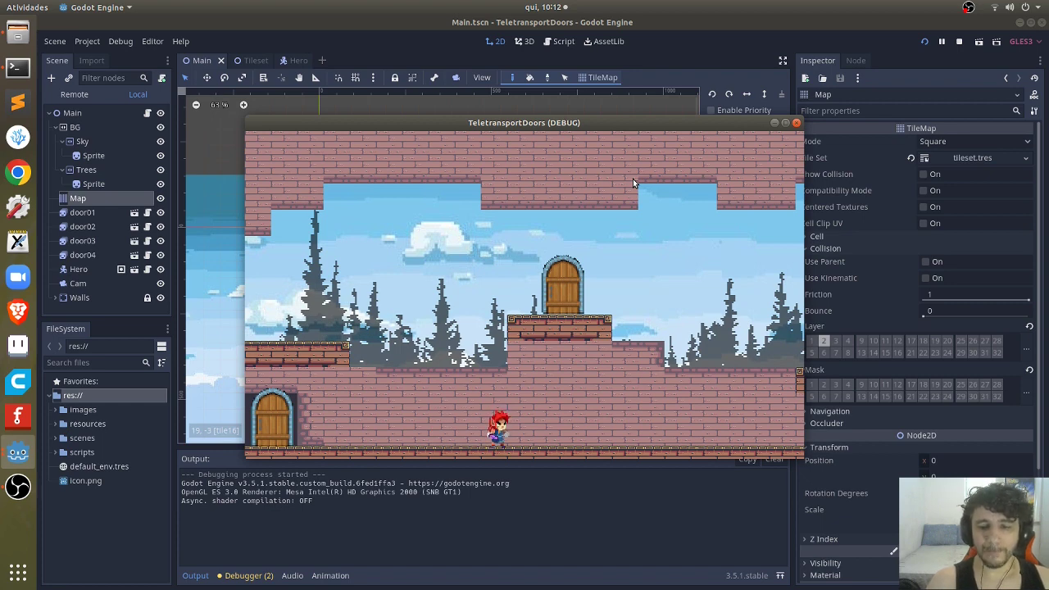
pyautogui.press('Right')
pyautogui.press('Up')
# Step: Run and jump the hero right, then back left down to the lower floor
pyautogui.press('Right')
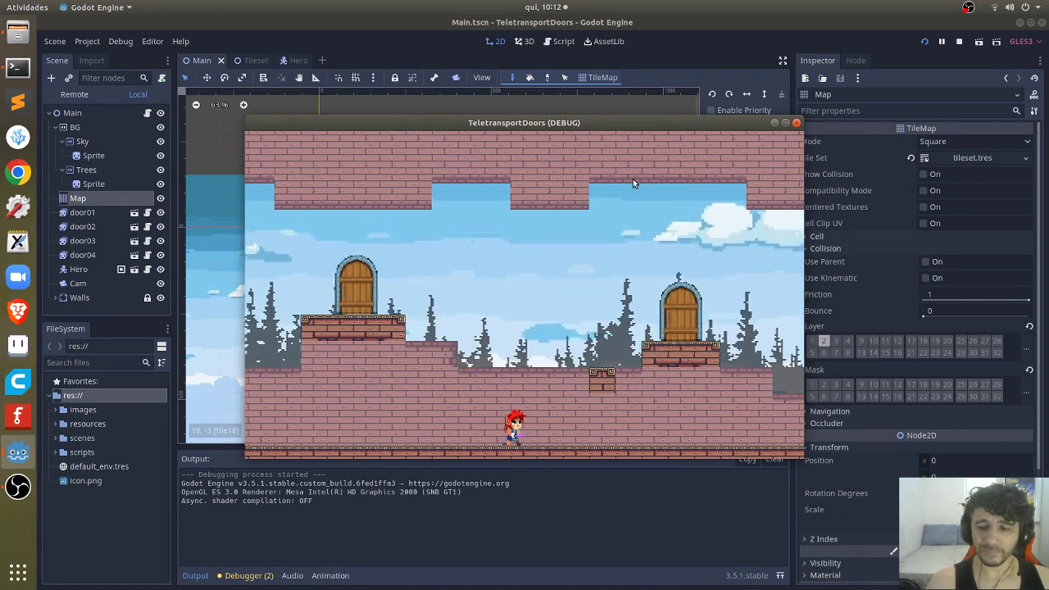
pyautogui.press('Up')
pyautogui.press('Left')
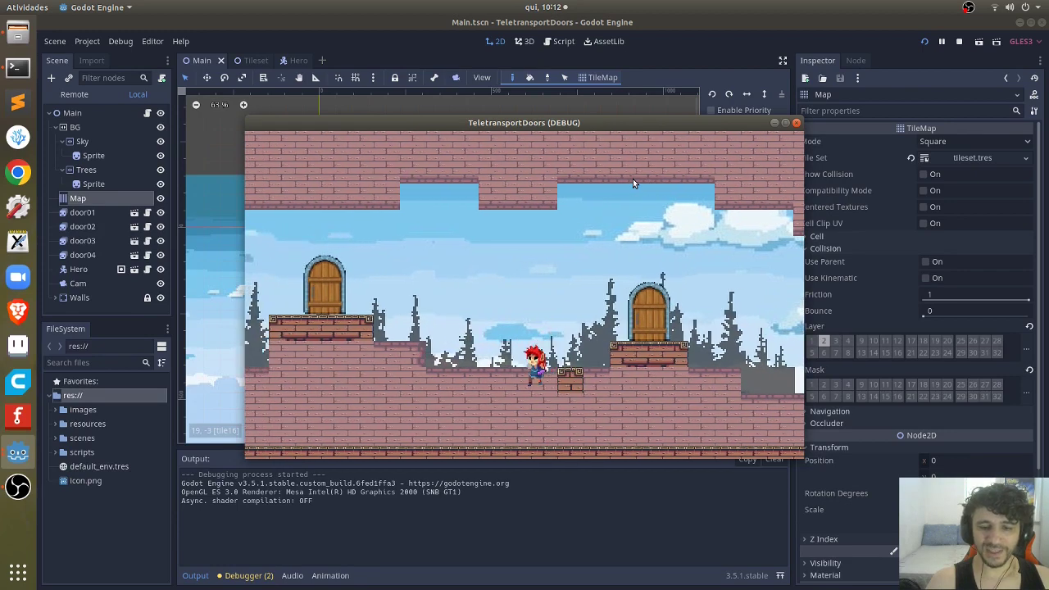
pyautogui.press('Up')
pyautogui.press('Left')
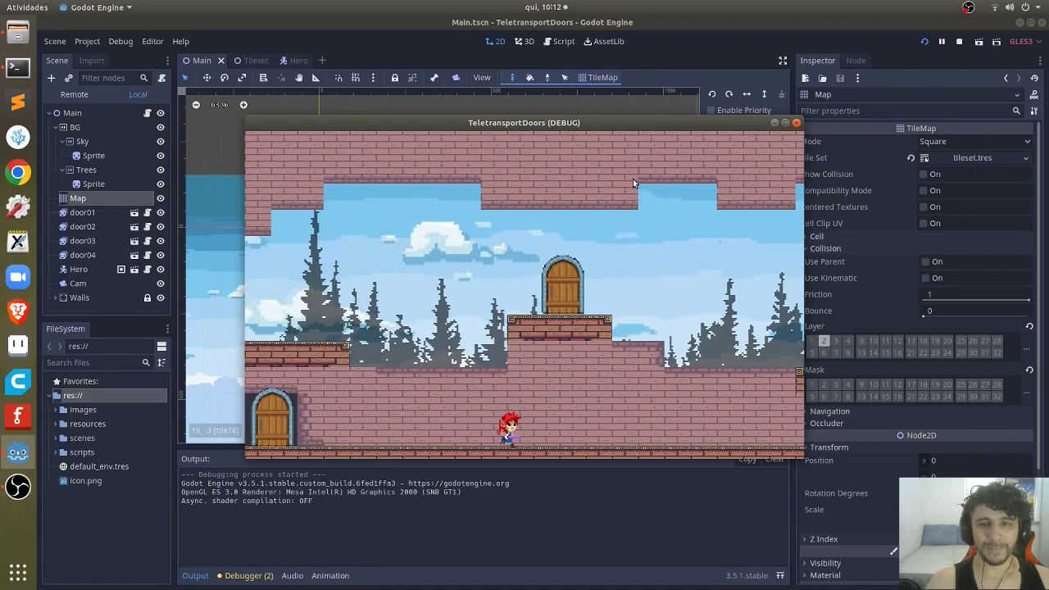
pyautogui.press('Right')
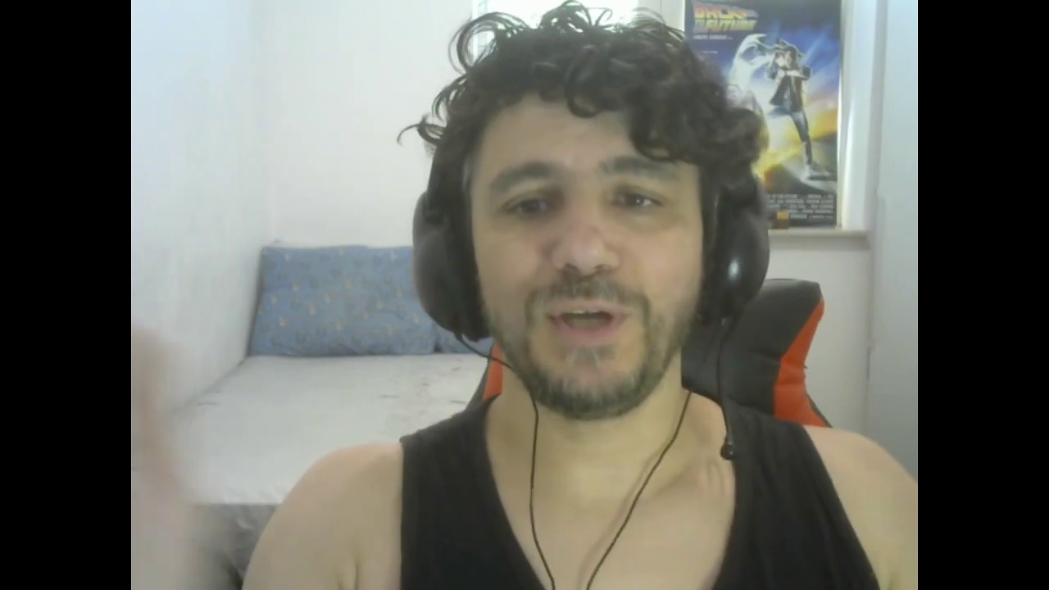